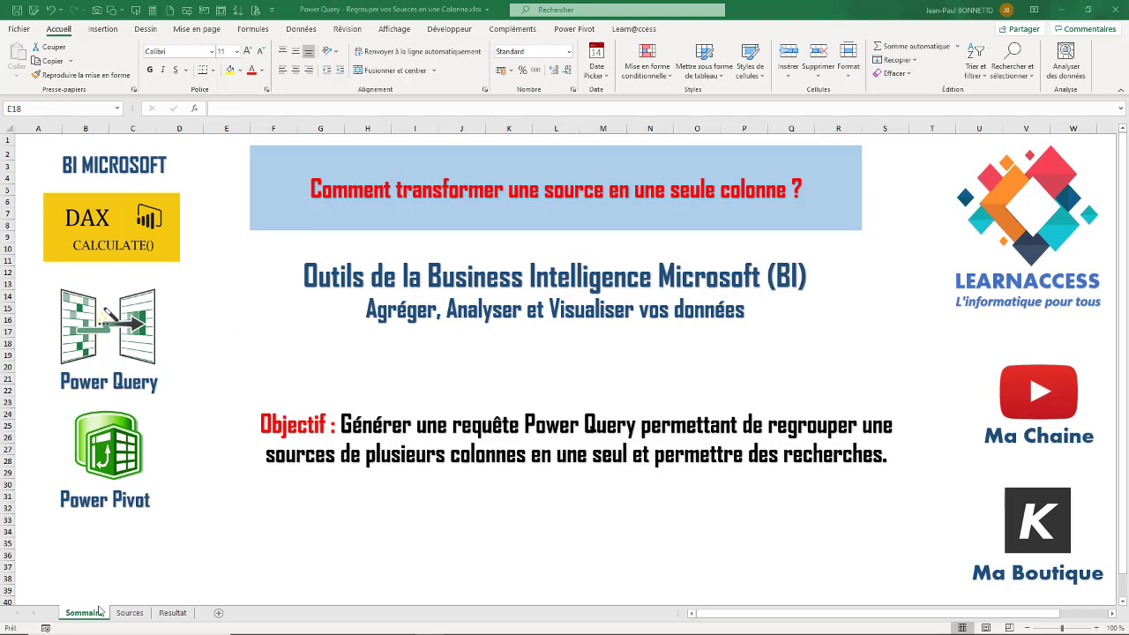
Load the client table on the Sources sheet into Power Query using From Table/Range.
{"action": "left_click", "coordinate": [141, 615]}
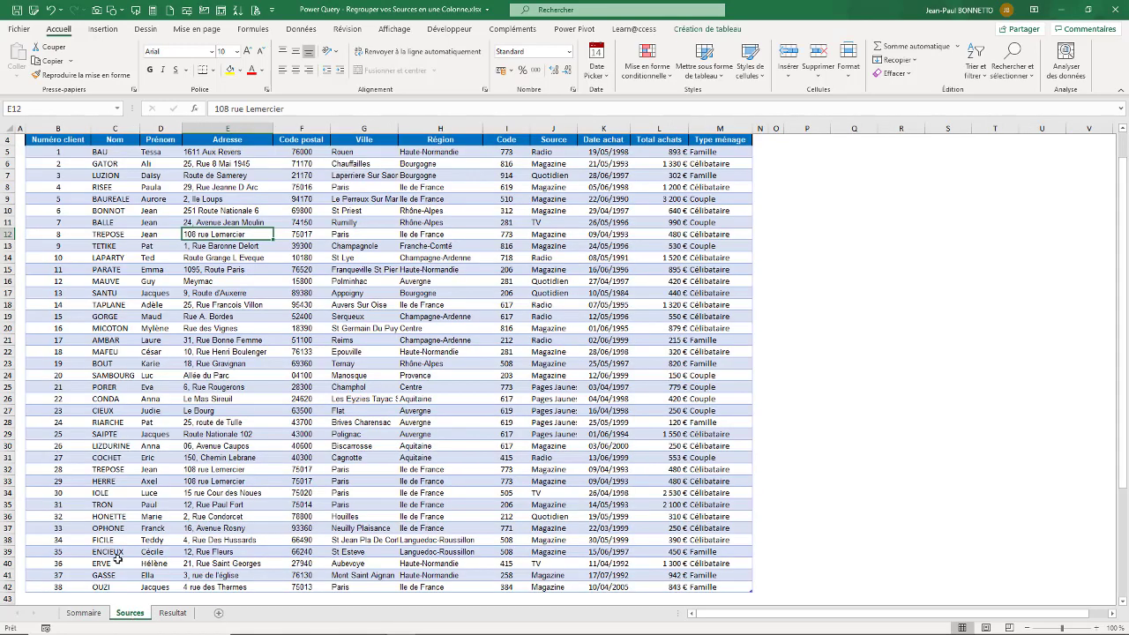
{"action": "left_click", "coordinate": [203, 279]}
{"action": "left_click", "coordinate": [214, 187]}
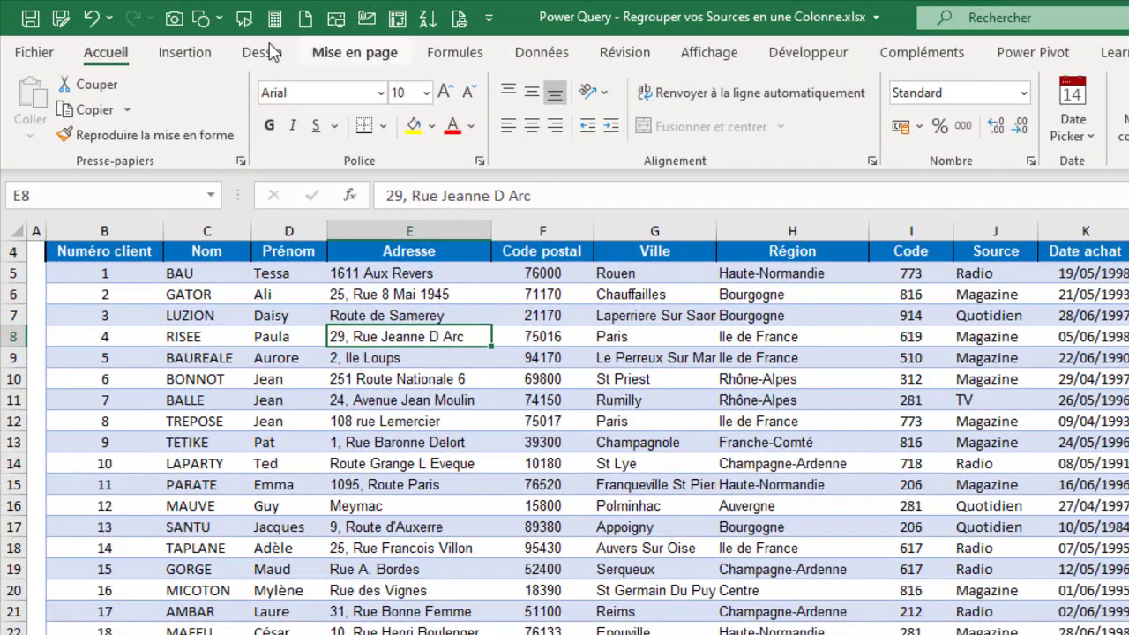
{"action": "left_click", "coordinate": [534, 52]}
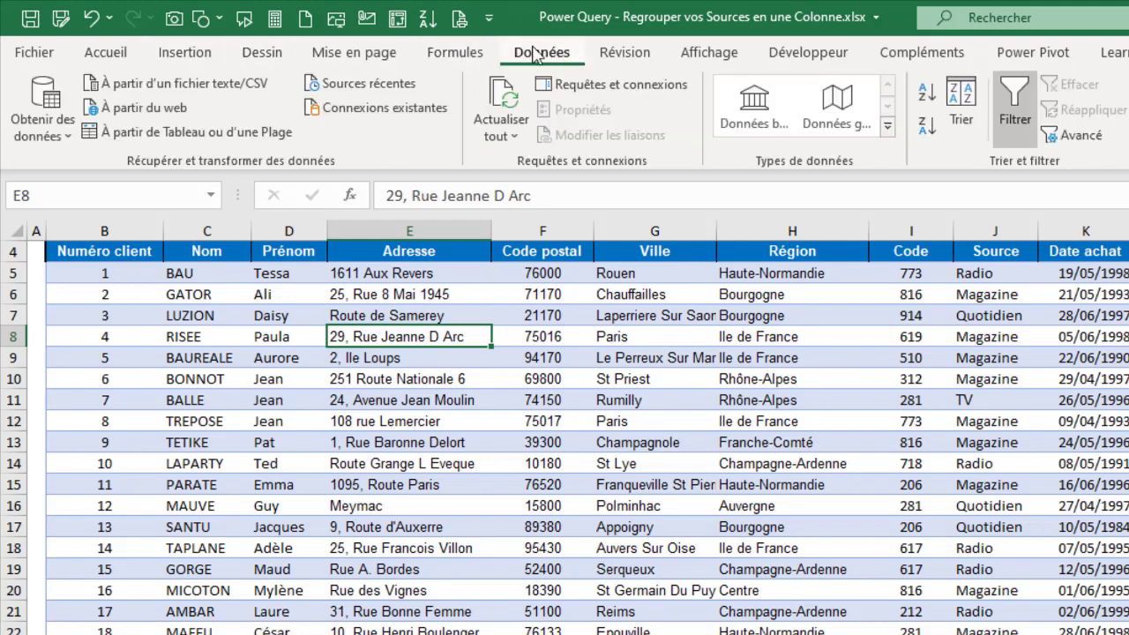
{"action": "left_click", "coordinate": [165, 134]}
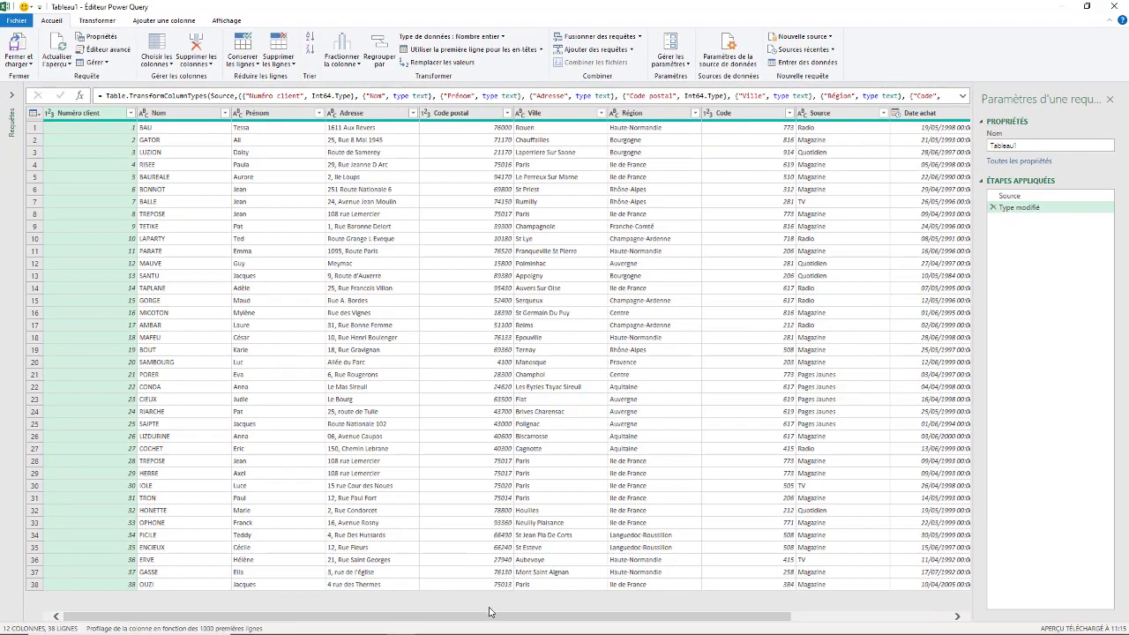
Replace the query name Tableau1 with TCLient in Query Settings.
{"action": "left_click_drag", "start_coordinate": [497, 623], "coordinate": [657, 622]}
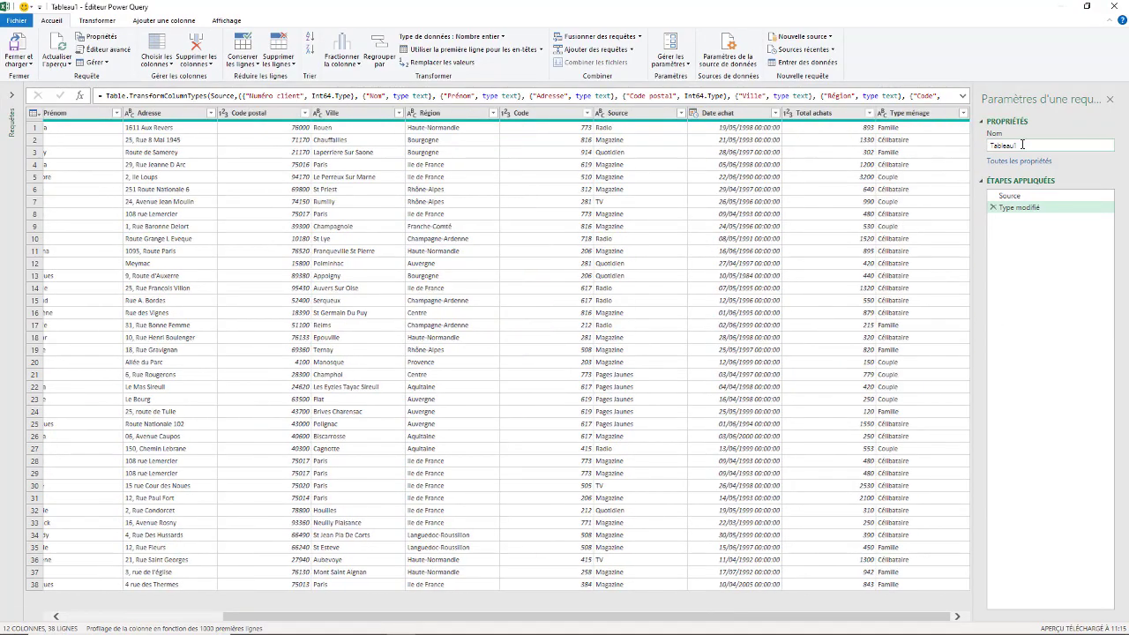
{"action": "left_click_drag", "start_coordinate": [1027, 145], "coordinate": [965, 145]}
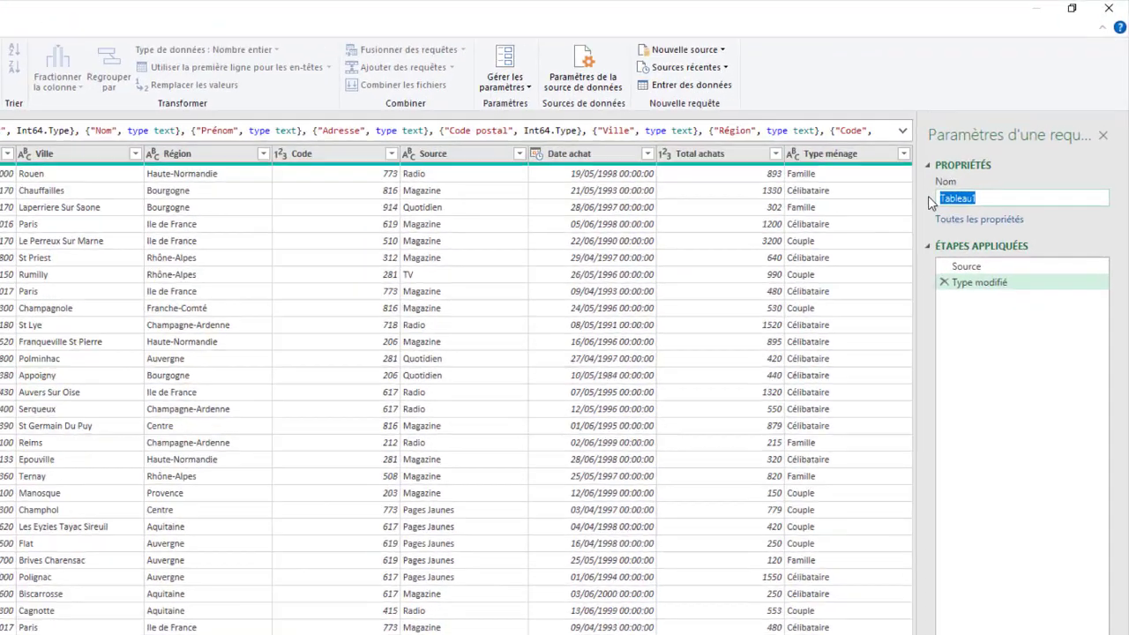
{"action": "type", "text": "TCLien"}
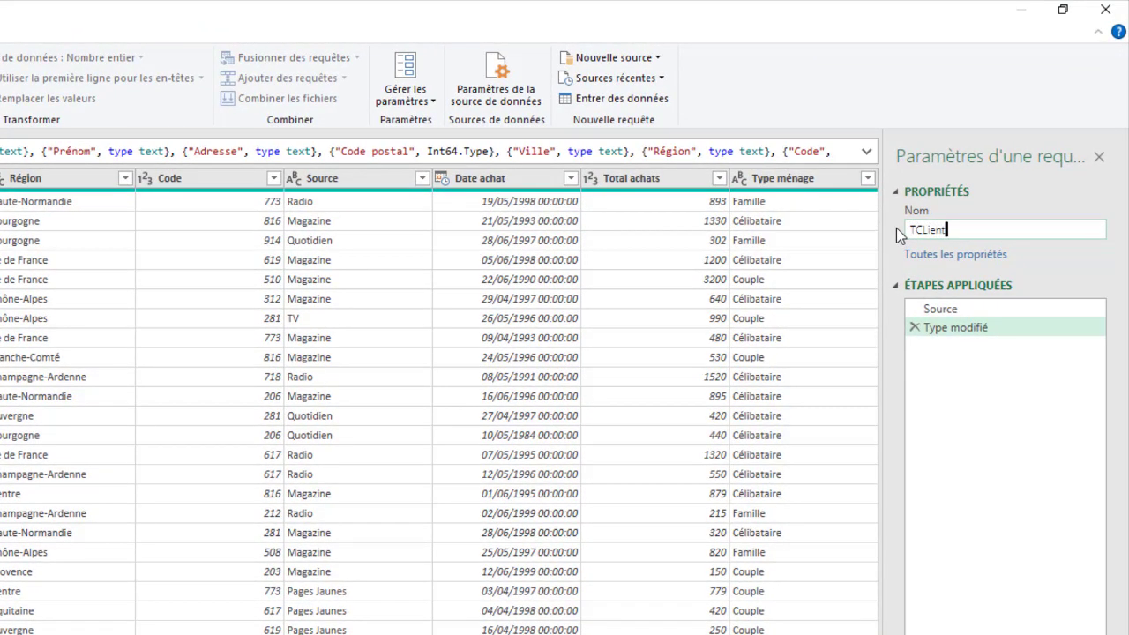
{"action": "type", "text": "t"}
Confirm the TCLient name and change Date achat to the Date type, replacing the current step.
{"action": "key", "text": "Return"}
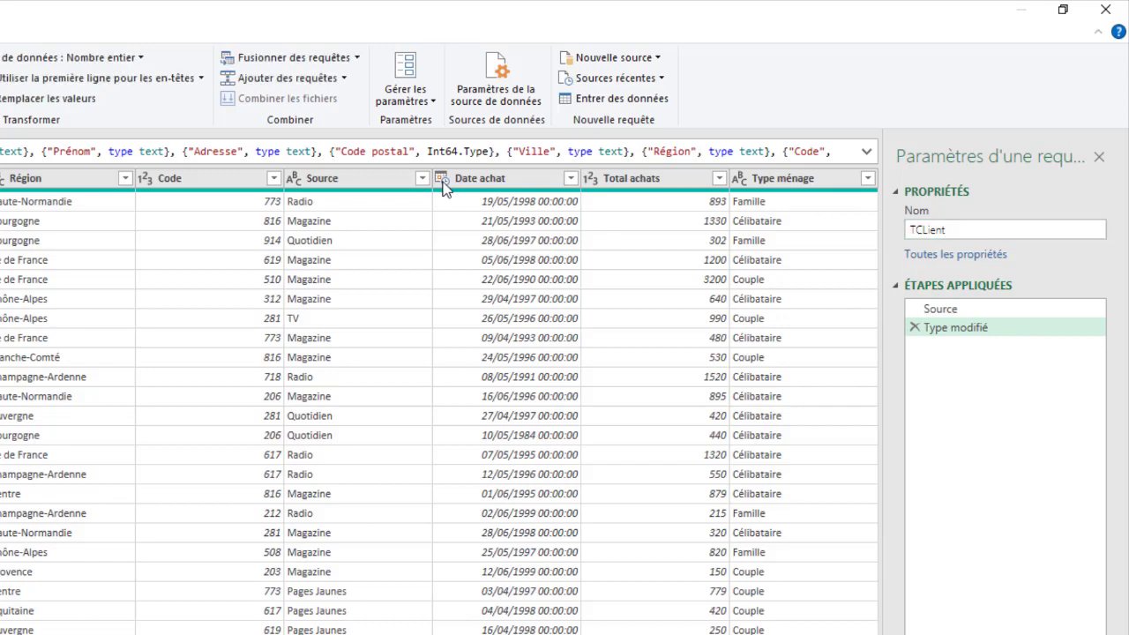
{"action": "left_click", "coordinate": [444, 189]}
{"action": "left_click", "coordinate": [481, 308]}
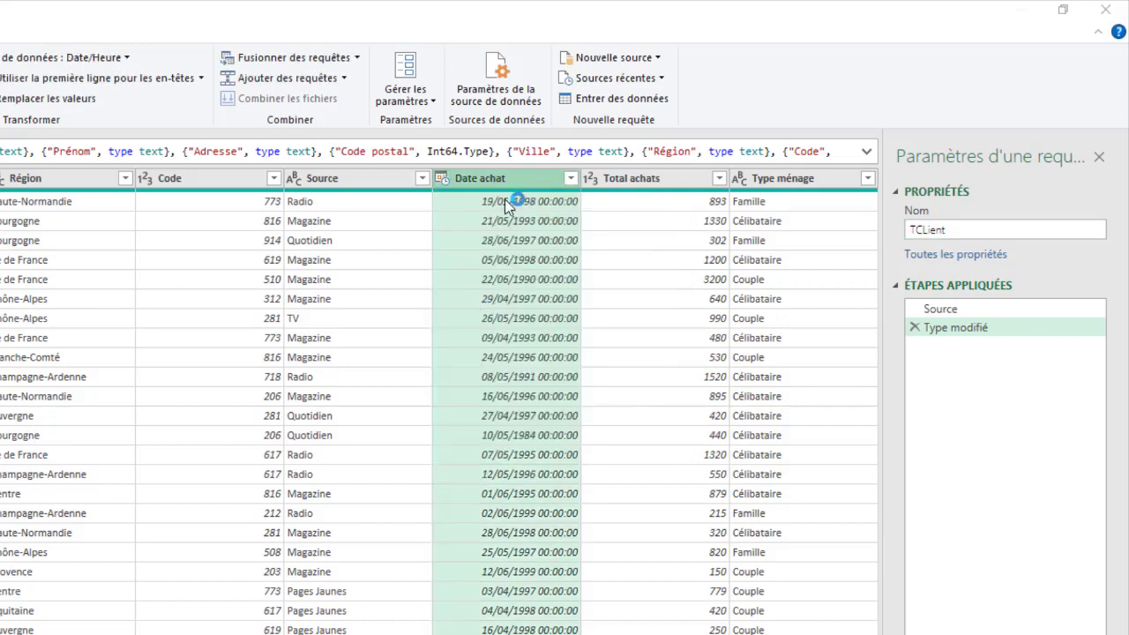
{"action": "left_click", "coordinate": [169, 557]}
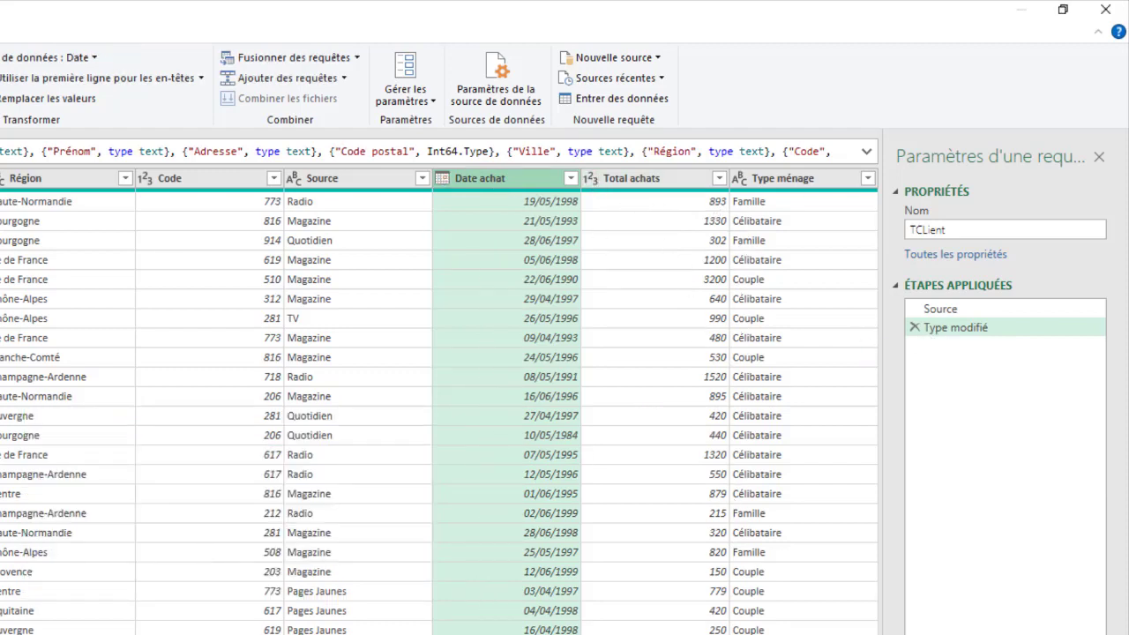
Rename the Type modifié applied step to FormatColonne, fixing the mistyped capital O.
{"action": "right_click", "coordinate": [968, 326]}
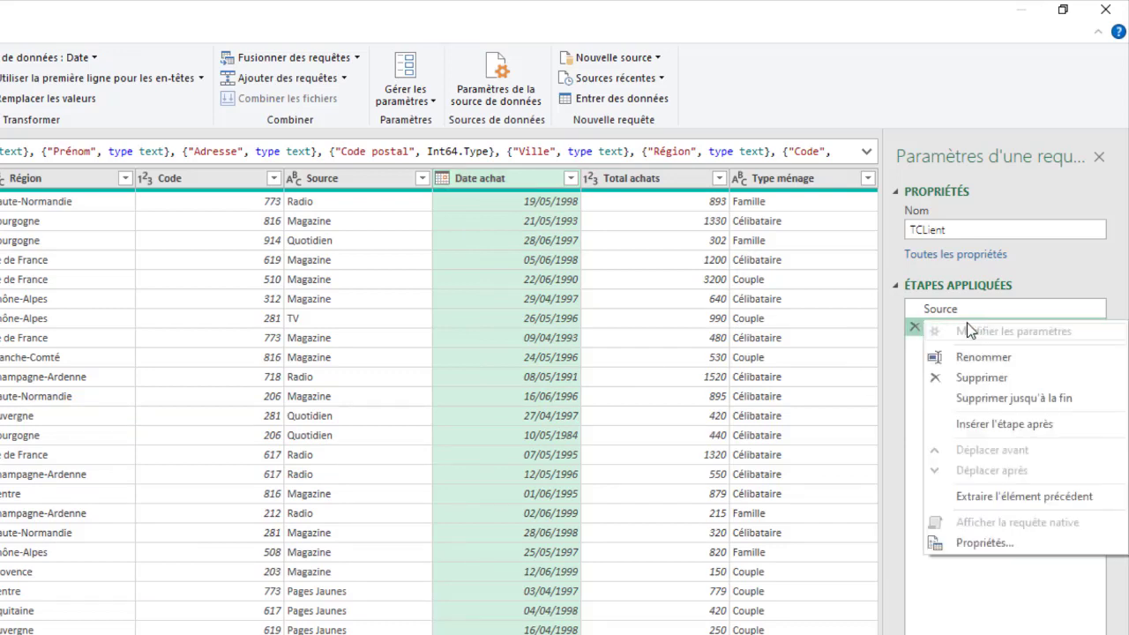
{"action": "left_click", "coordinate": [977, 356]}
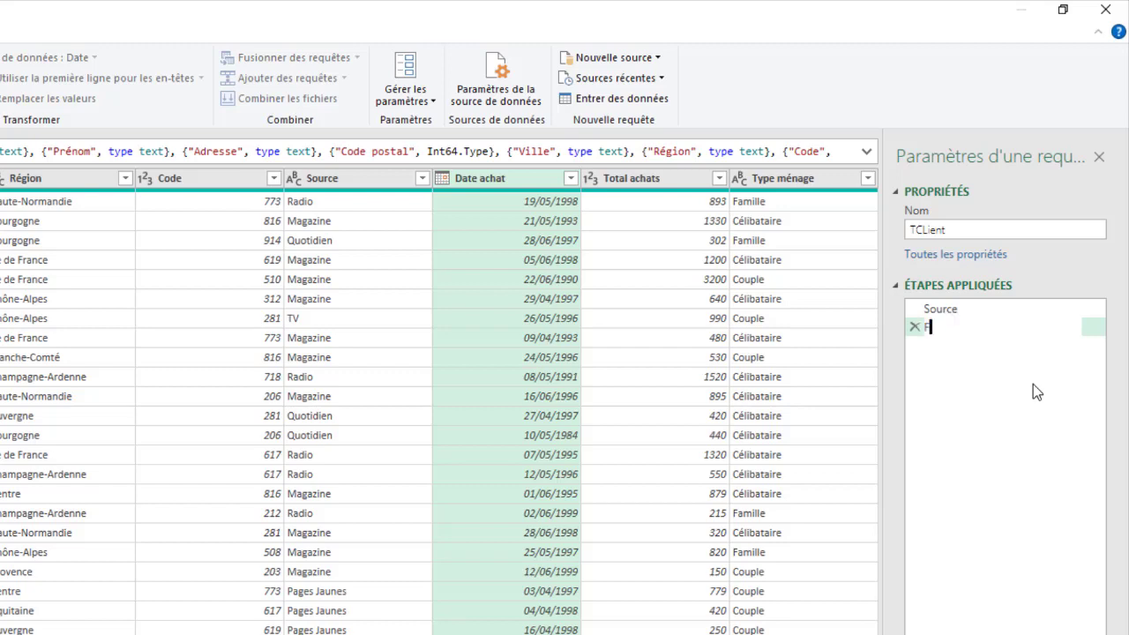
{"action": "type", "text": "Format"}
{"action": "key", "text": "Return"}
{"action": "type", "text": "COlonne"}
{"action": "left_click", "coordinate": [976, 330]}
{"action": "key", "text": "BackSpace"}
{"action": "type", "text": "o"}
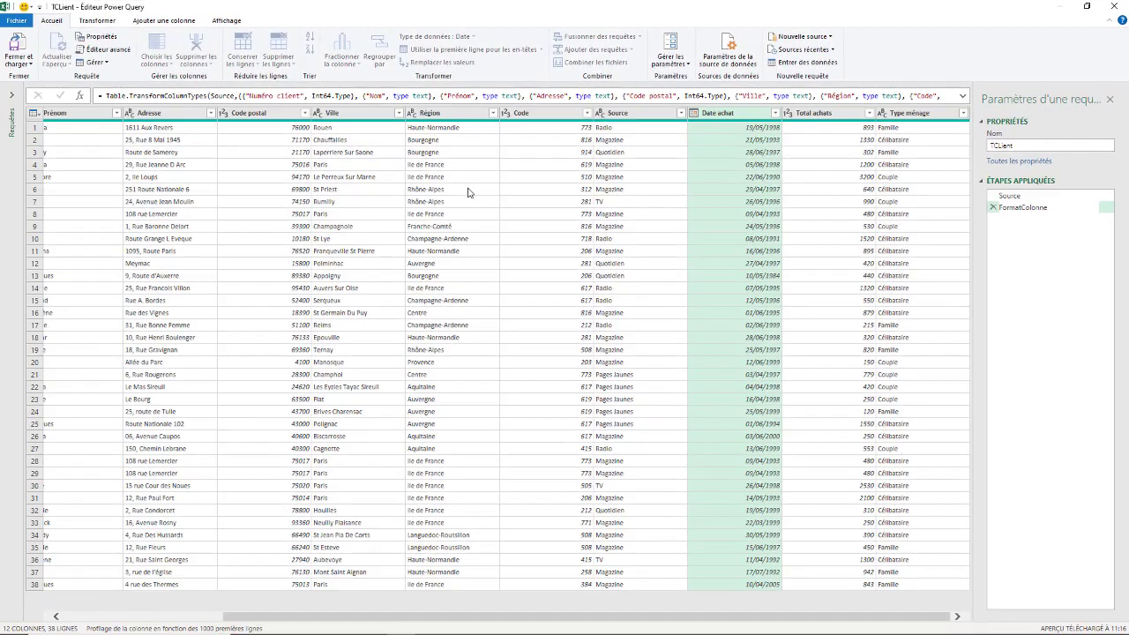
{"action": "key", "text": "Return"}
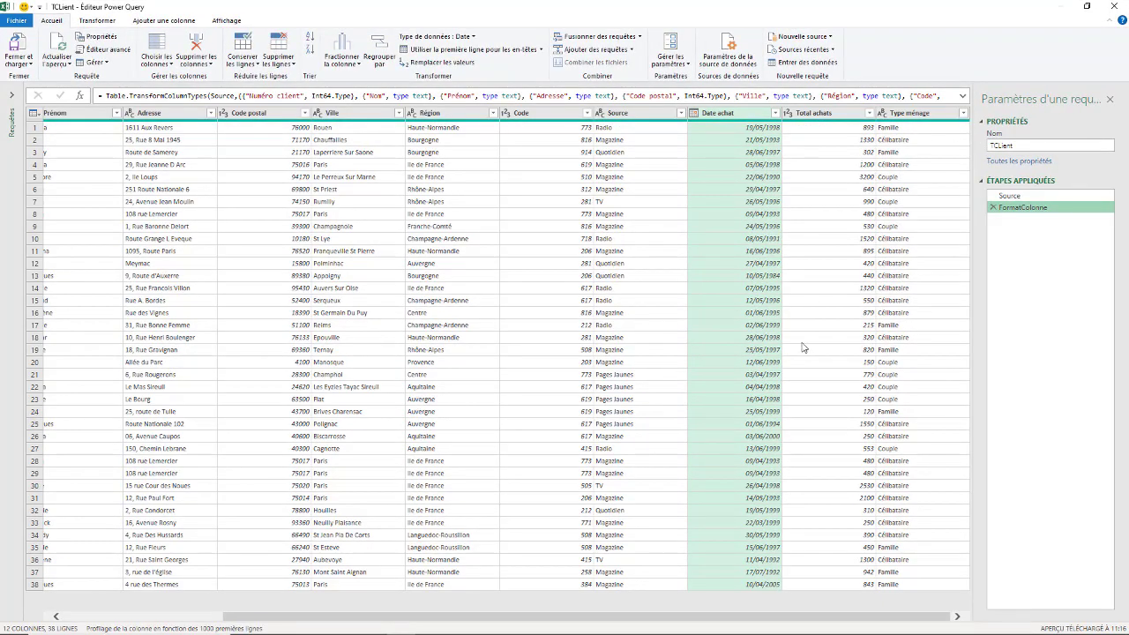
Select every column from Numéro client through Type ménage and show the Transformer tab.
{"action": "scroll", "coordinate": [815, 617], "scroll_direction": "left", "scroll_amount": 5}
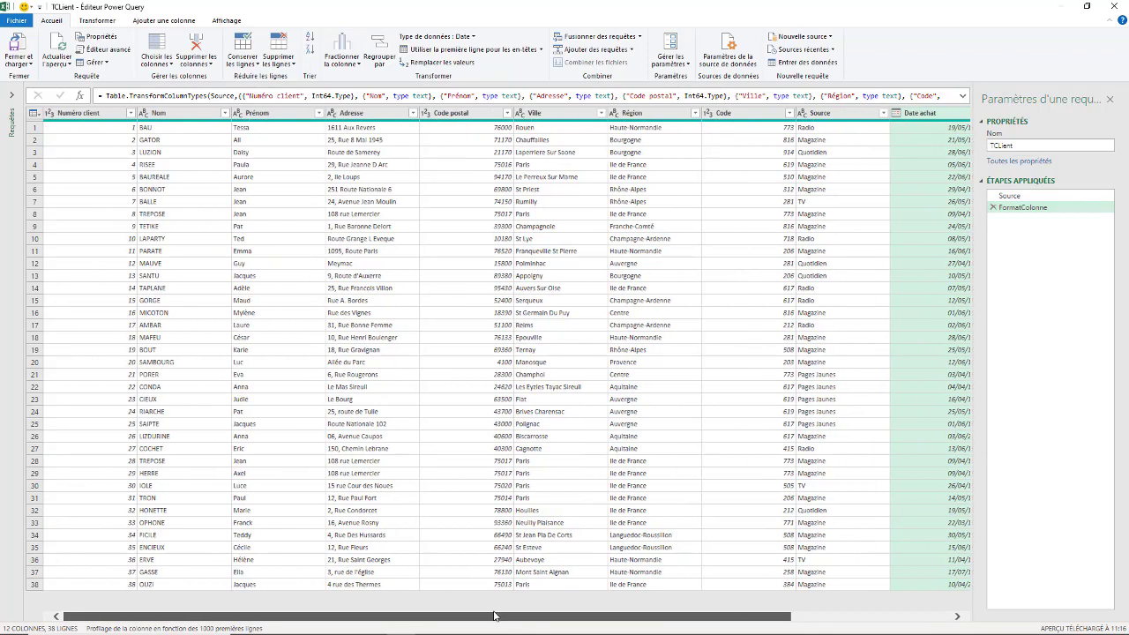
{"action": "left_click", "coordinate": [84, 115]}
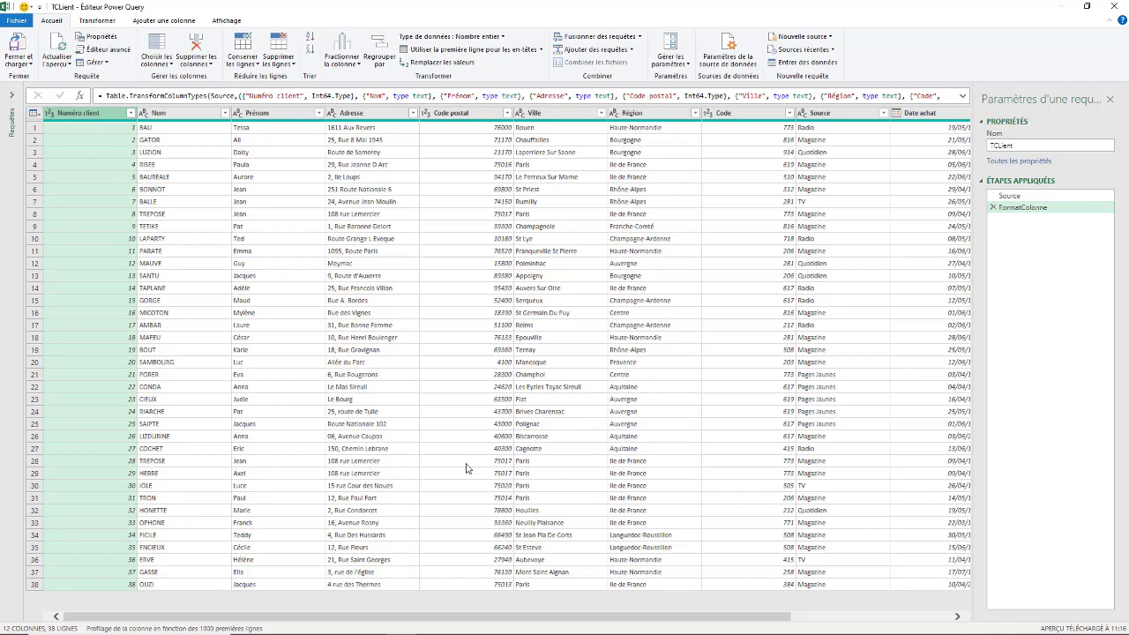
{"action": "scroll", "coordinate": [770, 622], "scroll_direction": "right", "scroll_amount": 3}
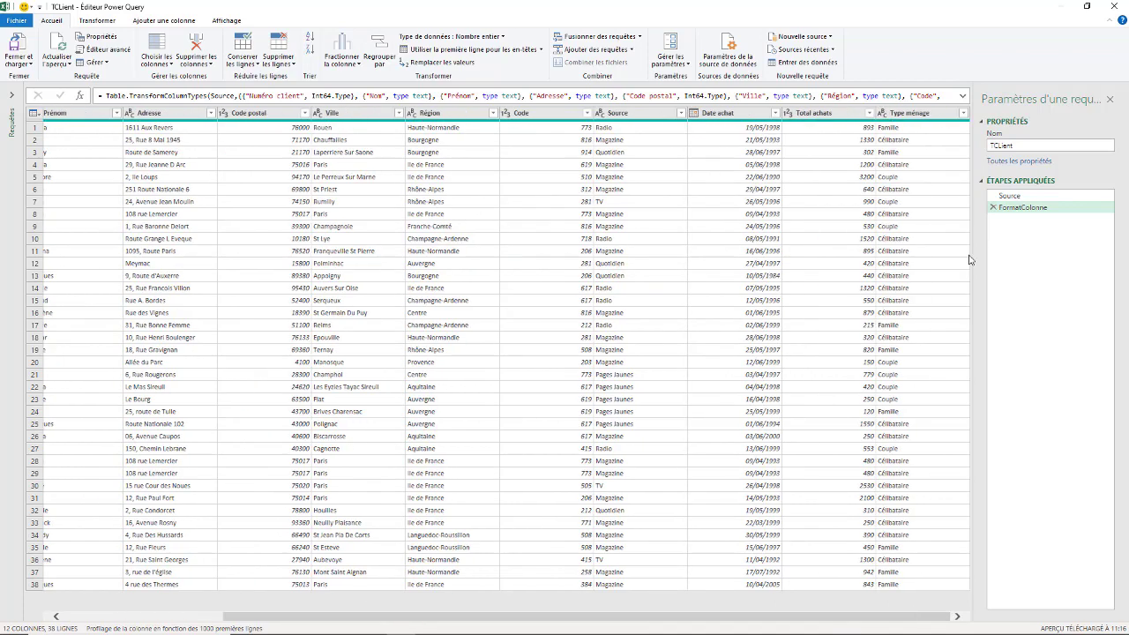
{"action": "left_click", "coordinate": [917, 117], "text": "shift"}
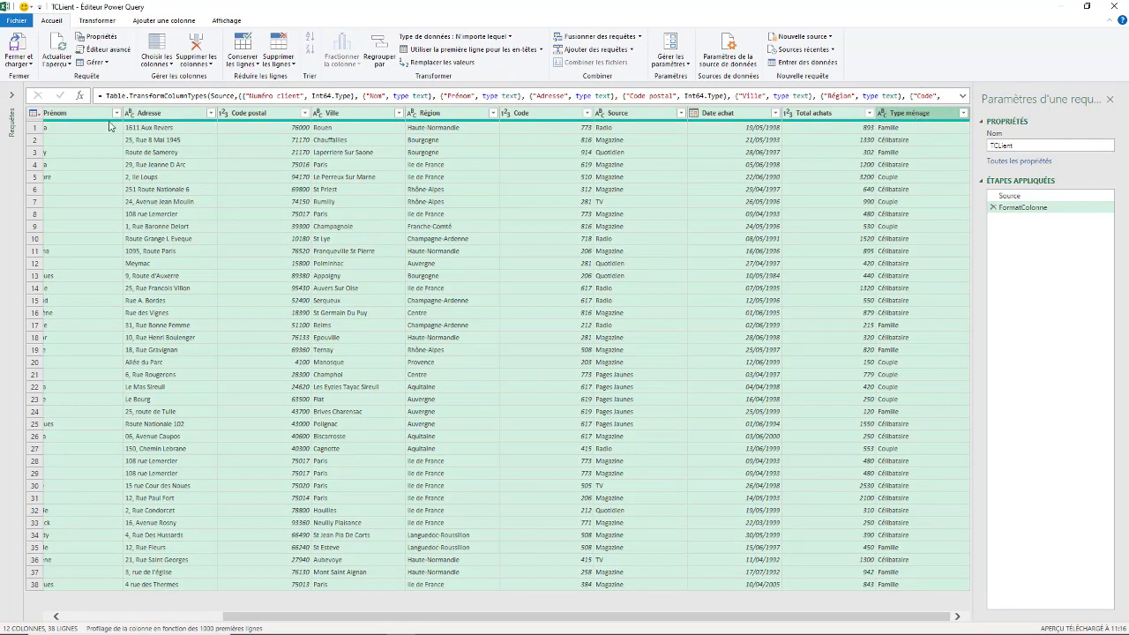
{"action": "scroll", "coordinate": [632, 615], "scroll_direction": "left", "scroll_amount": 3}
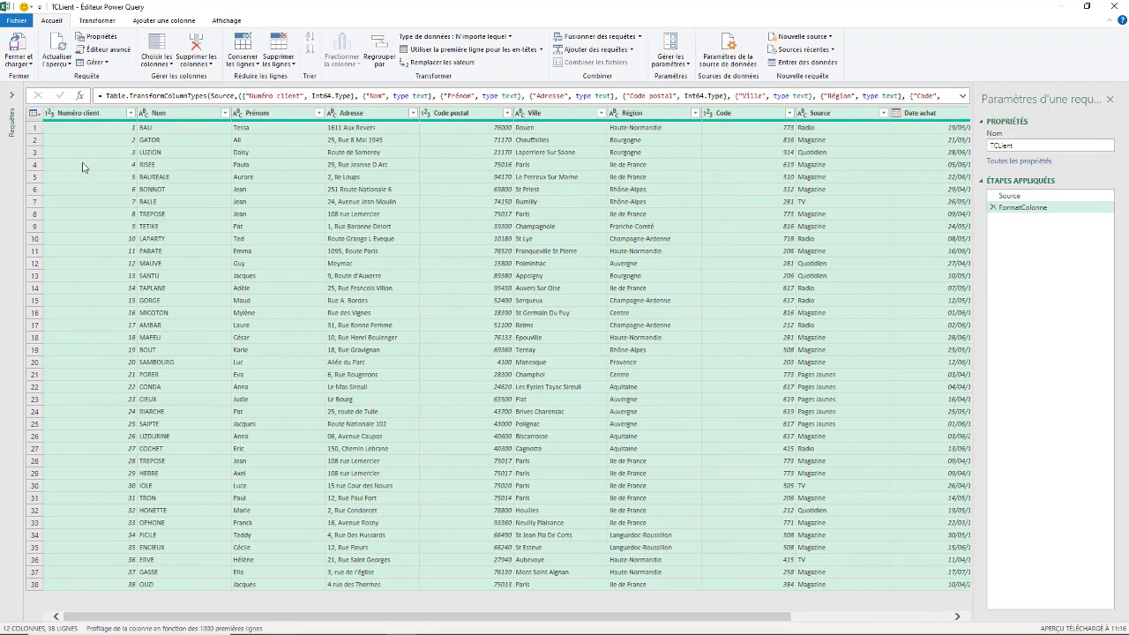
{"action": "left_click", "coordinate": [101, 20]}
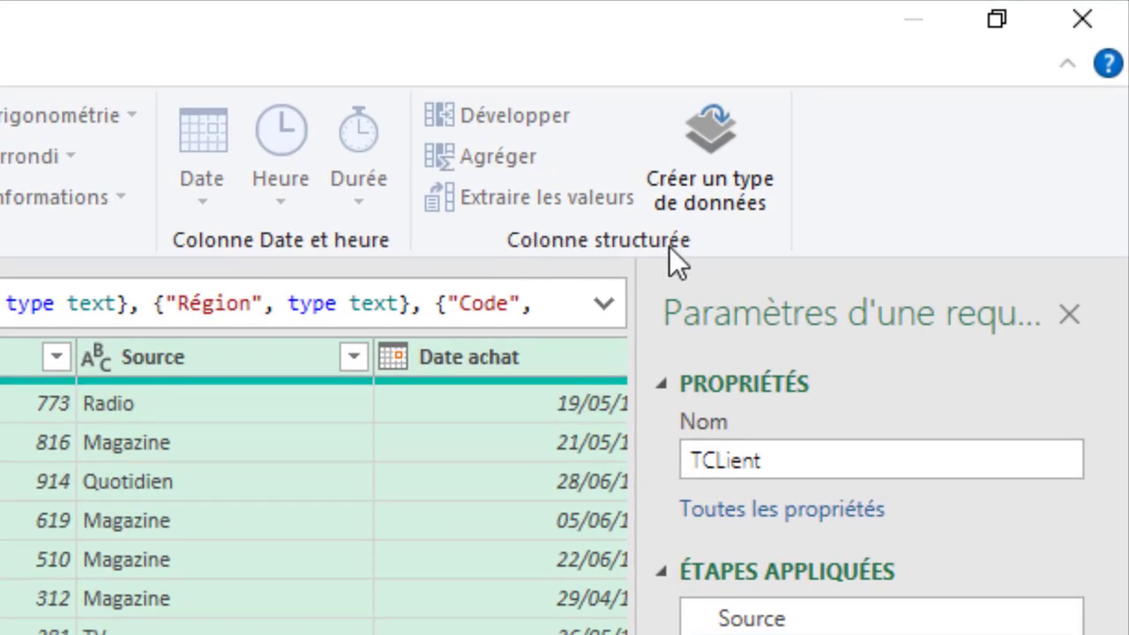
Start a new data type from the selected columns and name it BaseClient.
{"action": "left_click", "coordinate": [713, 145]}
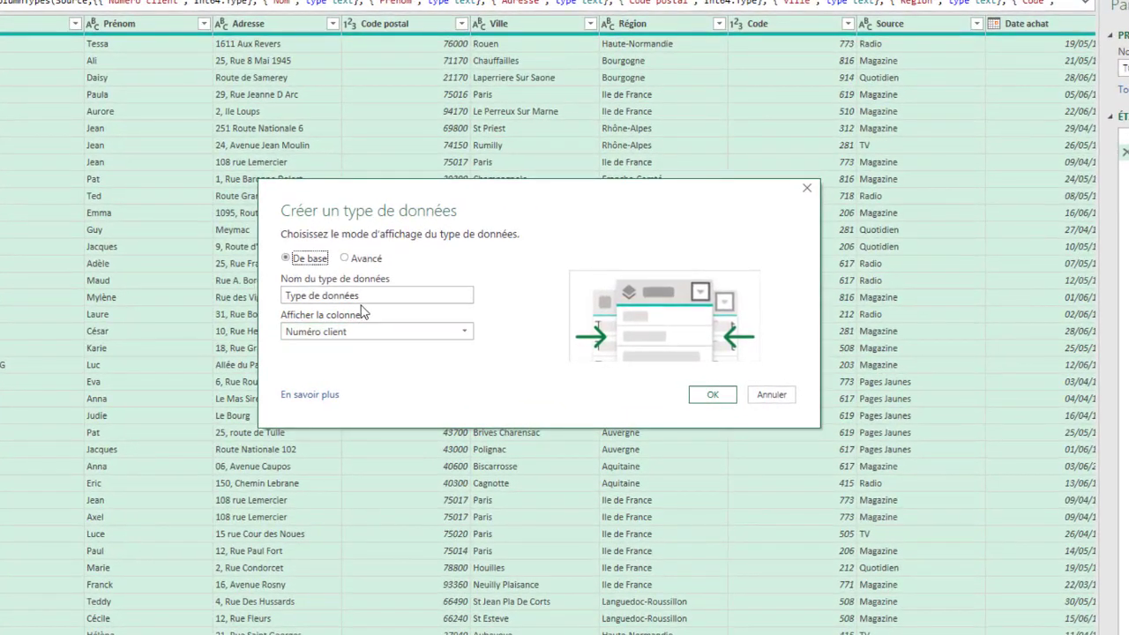
{"action": "left_click", "coordinate": [388, 300]}
{"action": "key", "text": "ctrl+a"}
{"action": "type", "text": "B"}
{"action": "type", "text": "aseCl"}
{"action": "type", "text": "ient"}
{"action": "key", "text": "BackSpace"}
{"action": "key", "text": "BackSpace"}
{"action": "key", "text": "BackSpace"}
{"action": "key", "text": "BackSpace"}
{"action": "type", "text": "ien"}
Review the advanced options, then create BaseClient with Numéro client as the displayed column.
{"action": "left_click", "coordinate": [345, 258]}
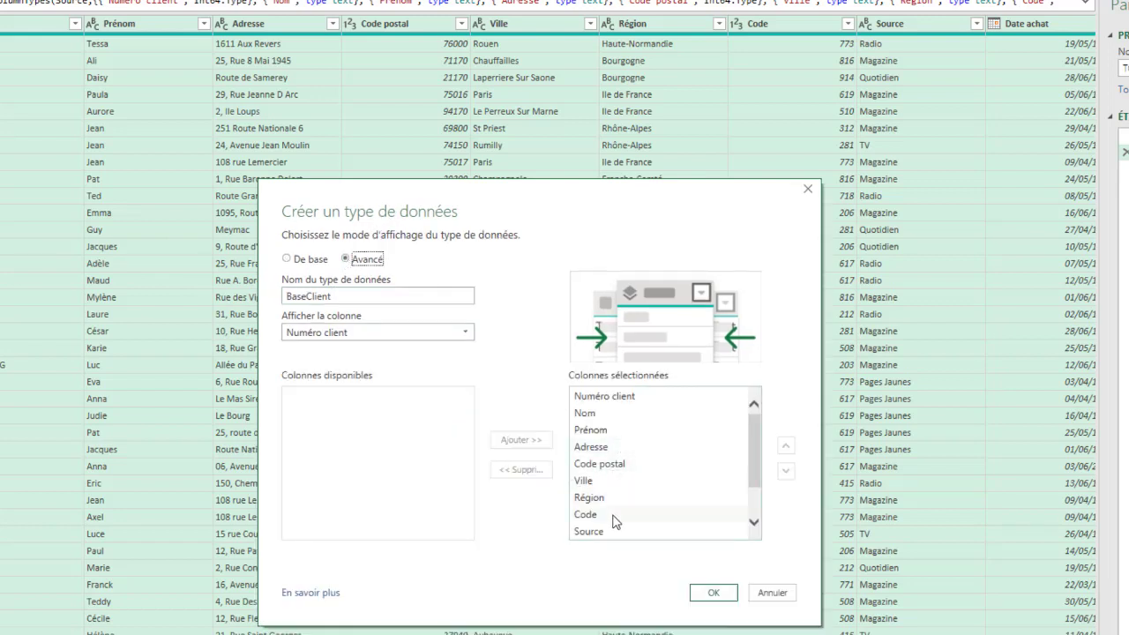
{"action": "scroll", "coordinate": [750, 430], "scroll_direction": "down", "scroll_amount": 1}
{"action": "scroll", "coordinate": [756, 422], "scroll_direction": "up", "scroll_amount": 1}
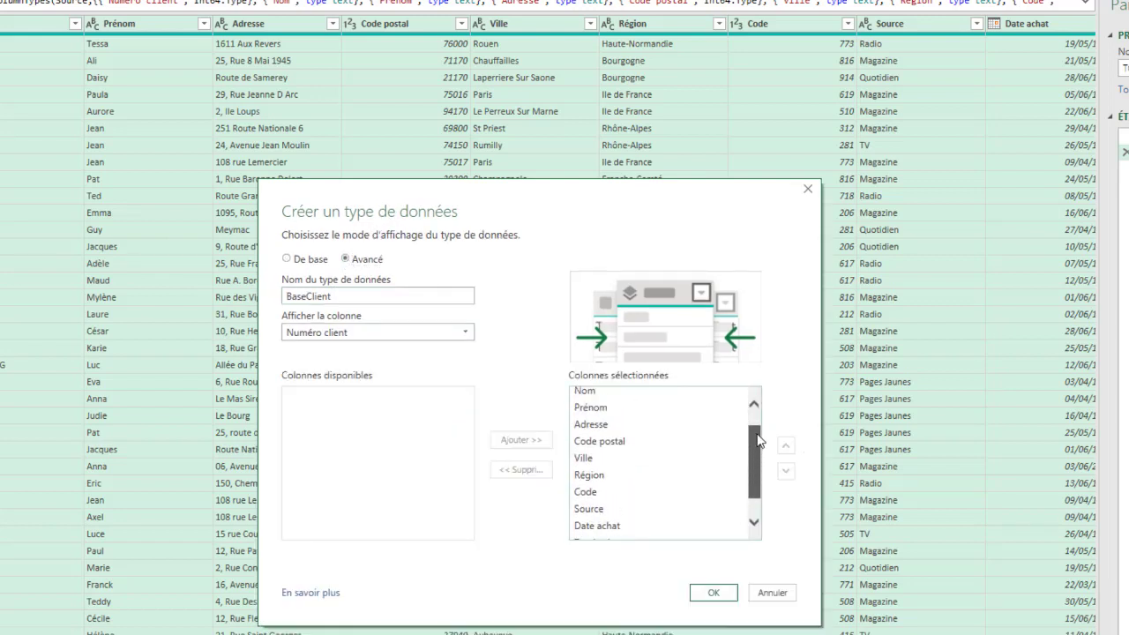
{"action": "left_click_drag", "start_coordinate": [758, 414], "coordinate": [746, 476]}
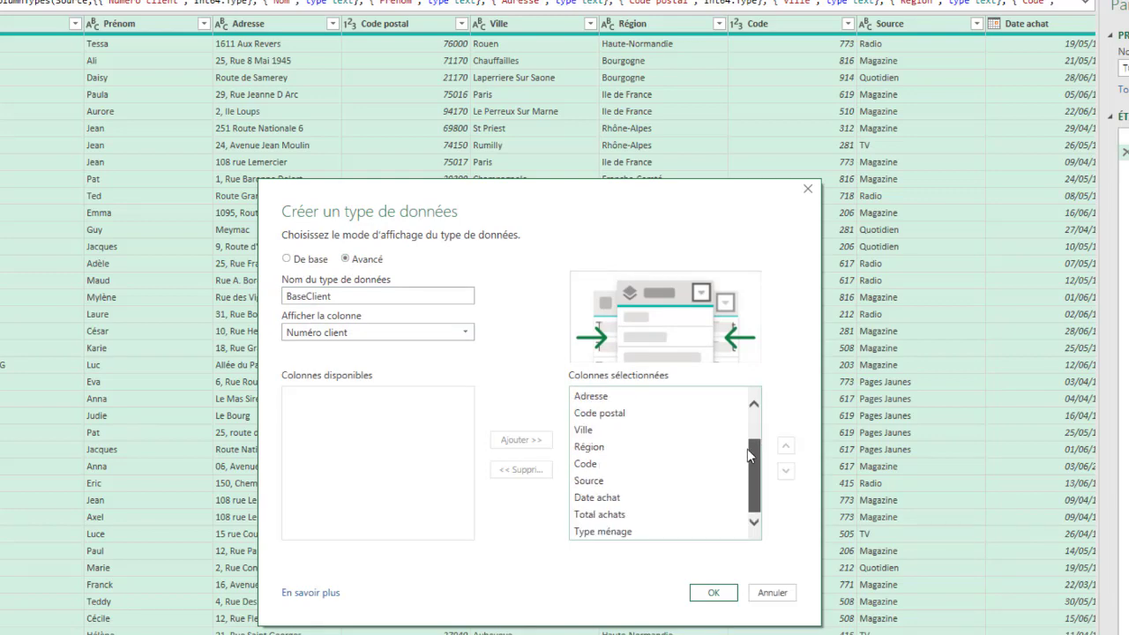
{"action": "scroll", "coordinate": [748, 455], "scroll_direction": "up", "scroll_amount": 1}
{"action": "left_click", "coordinate": [286, 258]}
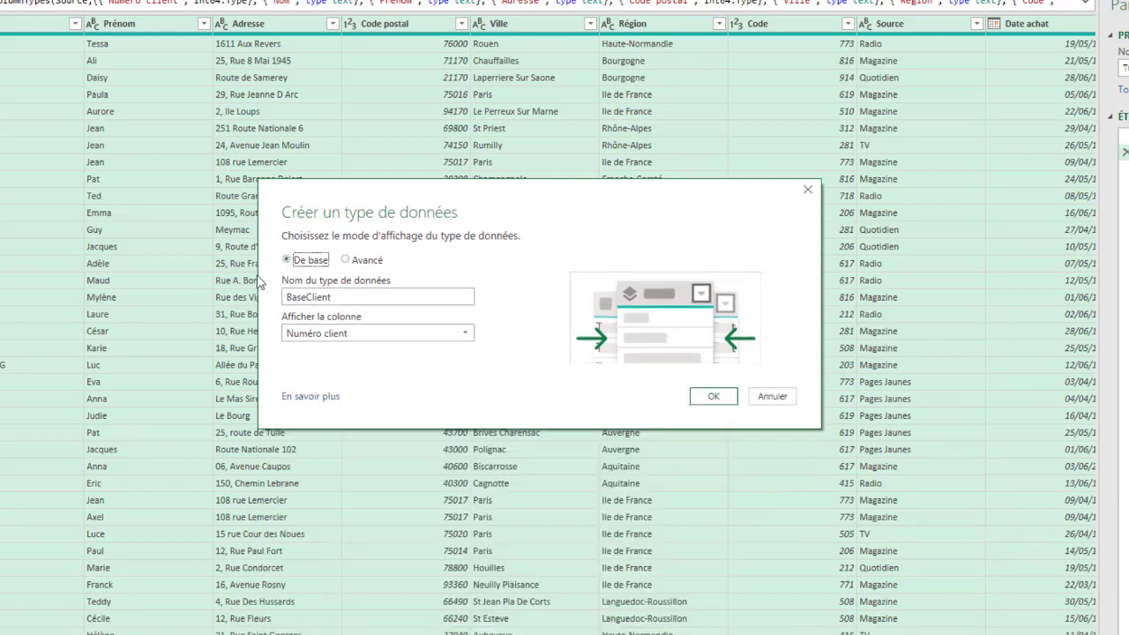
{"action": "left_click", "coordinate": [713, 396]}
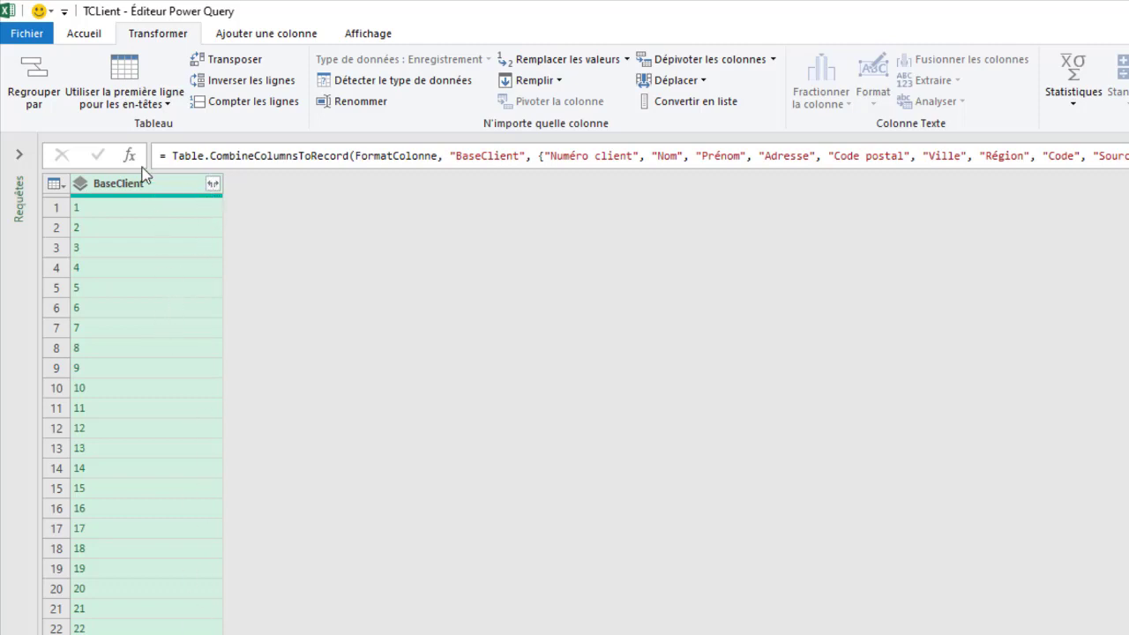
{"action": "left_click", "coordinate": [139, 634]}
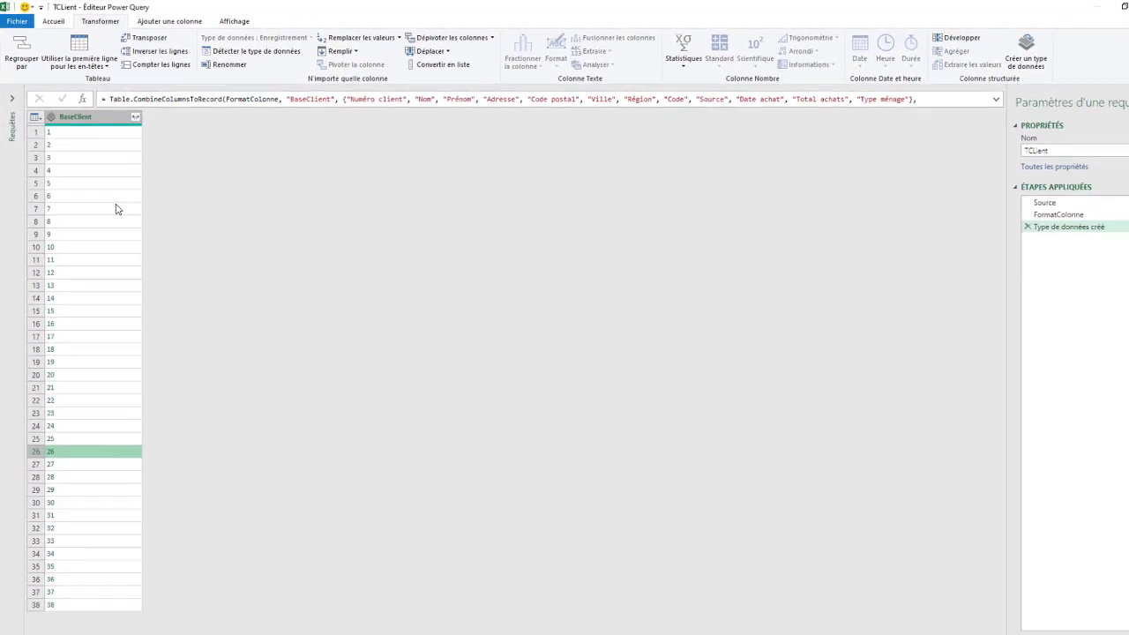
{"action": "left_click", "coordinate": [115, 195]}
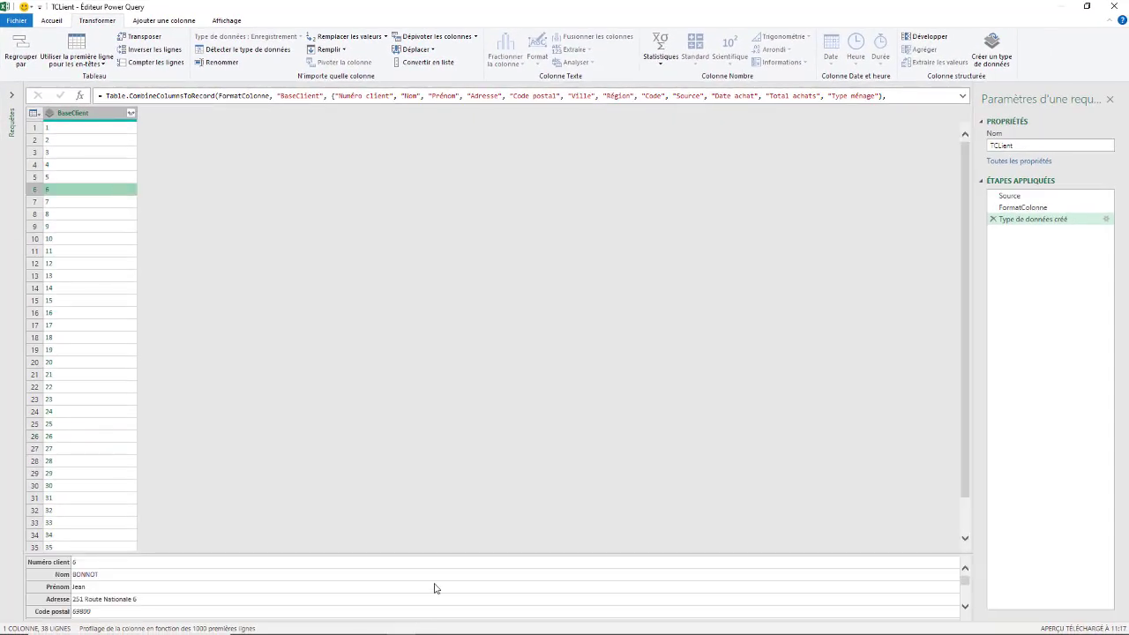
{"action": "left_click_drag", "start_coordinate": [444, 555], "coordinate": [441, 333]}
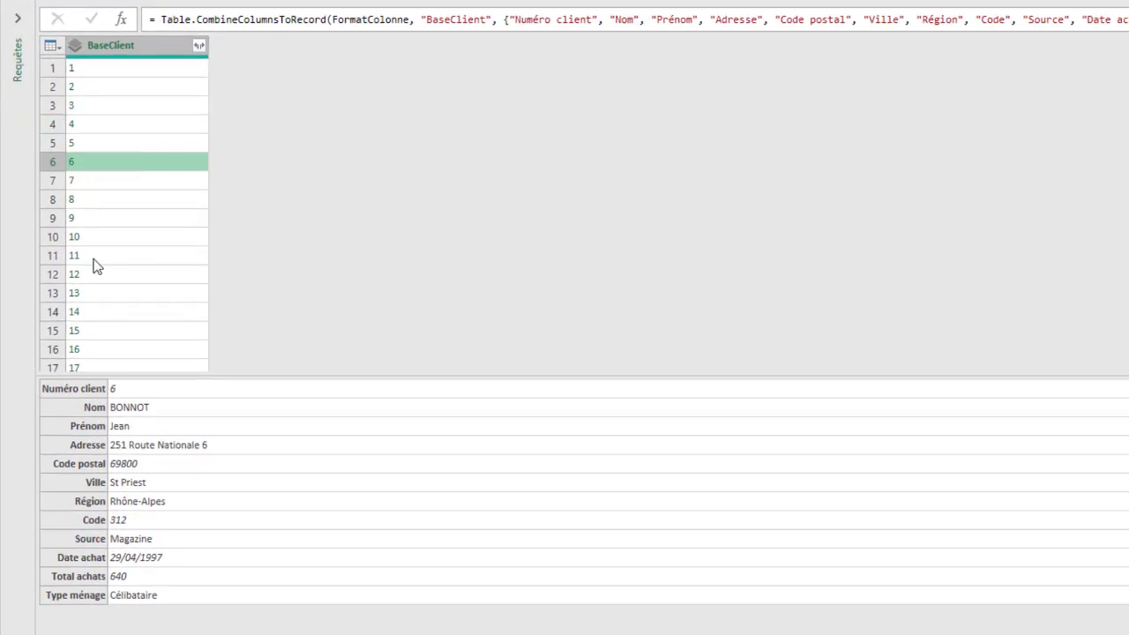
{"action": "left_click", "coordinate": [172, 238]}
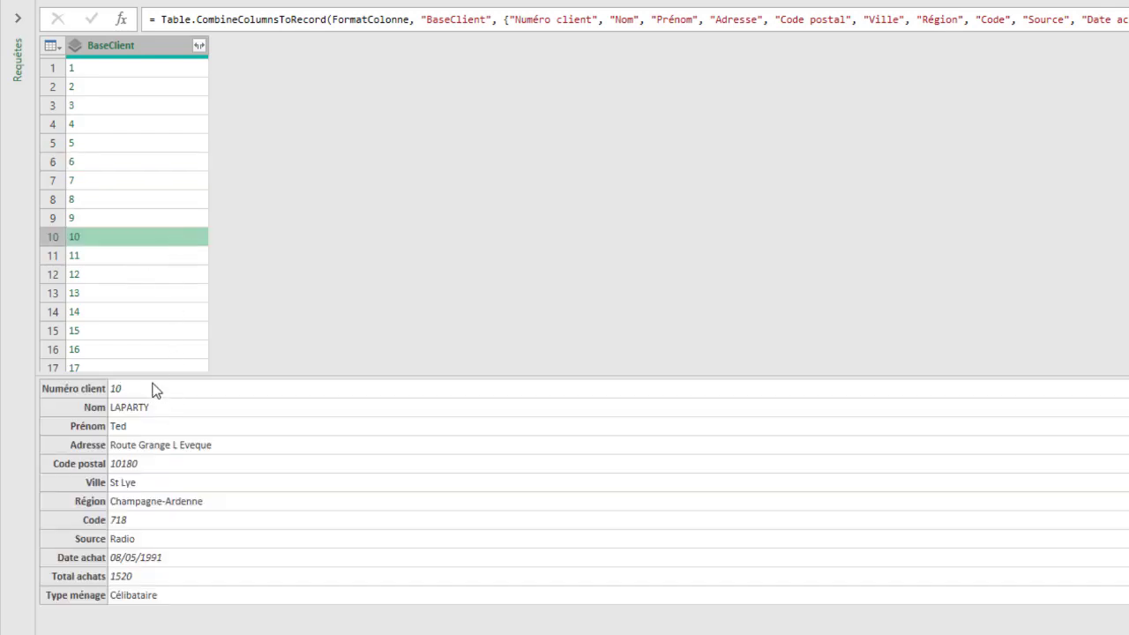
{"action": "left_click", "coordinate": [168, 295]}
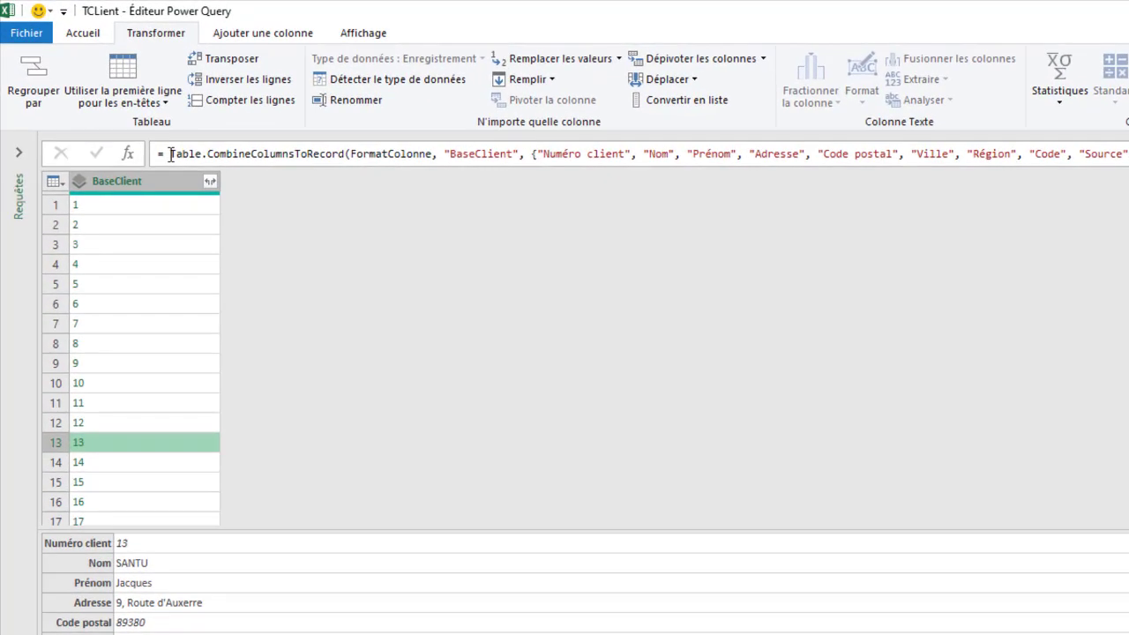
Highlight the parts of the Table.CombineColumnsToRecord formula: function, BaseClient name, column list, options.
{"action": "left_click_drag", "start_coordinate": [105, 95], "coordinate": [112, 95]}
{"action": "left_click_drag", "start_coordinate": [182, 155], "coordinate": [196, 155]}
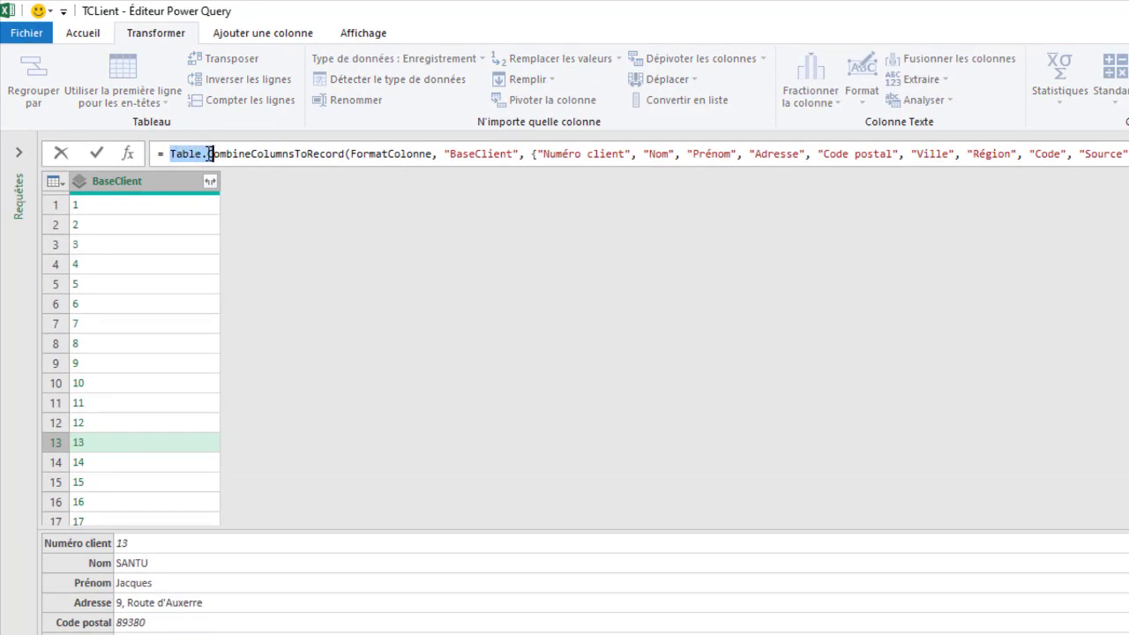
{"action": "left_click_drag", "start_coordinate": [208, 155], "coordinate": [344, 153]}
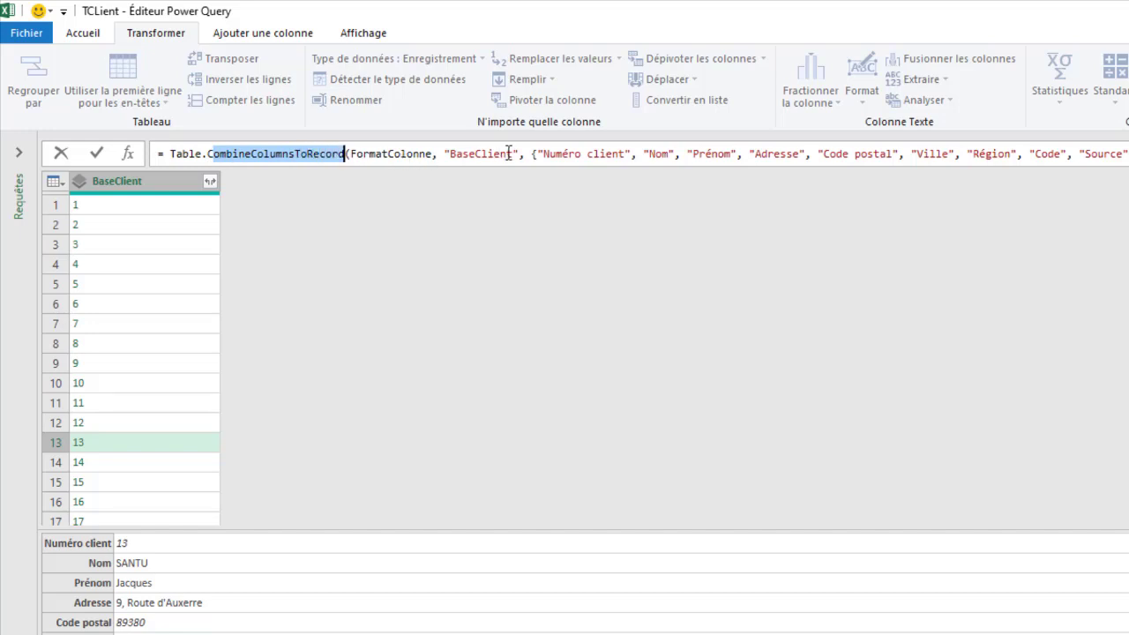
{"action": "left_click_drag", "start_coordinate": [513, 154], "coordinate": [449, 154]}
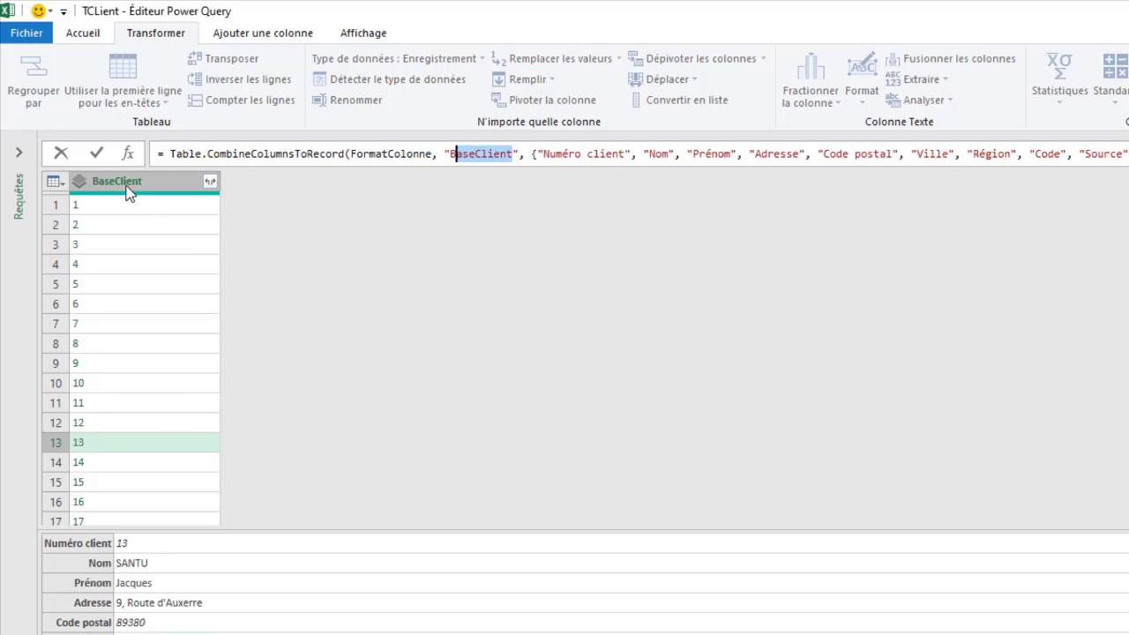
{"action": "left_click", "coordinate": [532, 154]}
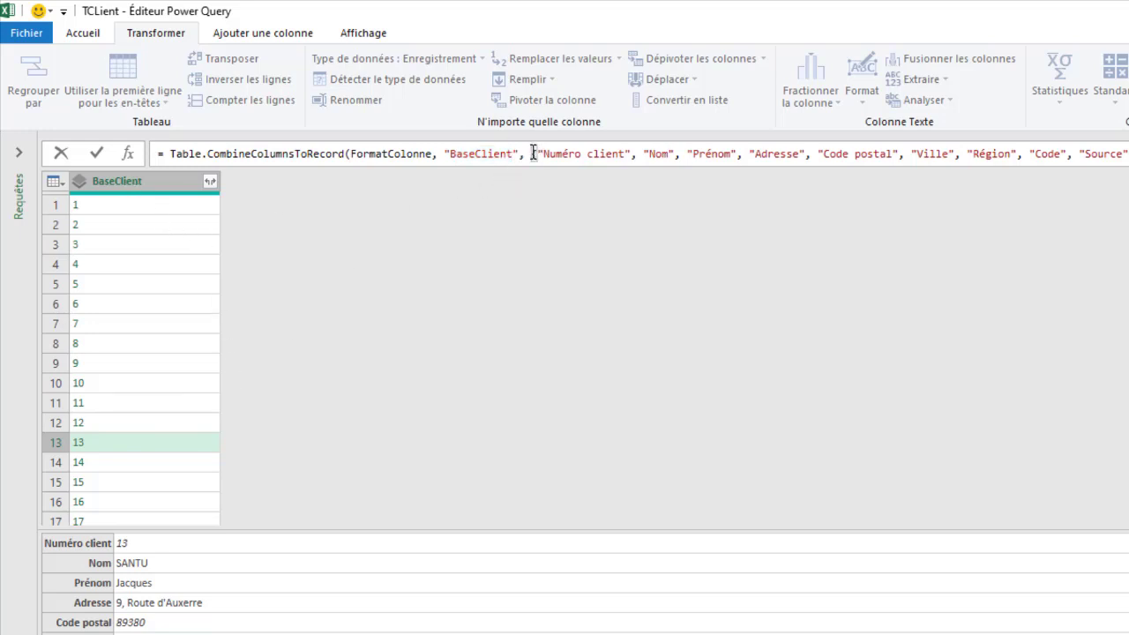
{"action": "left_click_drag", "start_coordinate": [564, 155], "coordinate": [1110, 158]}
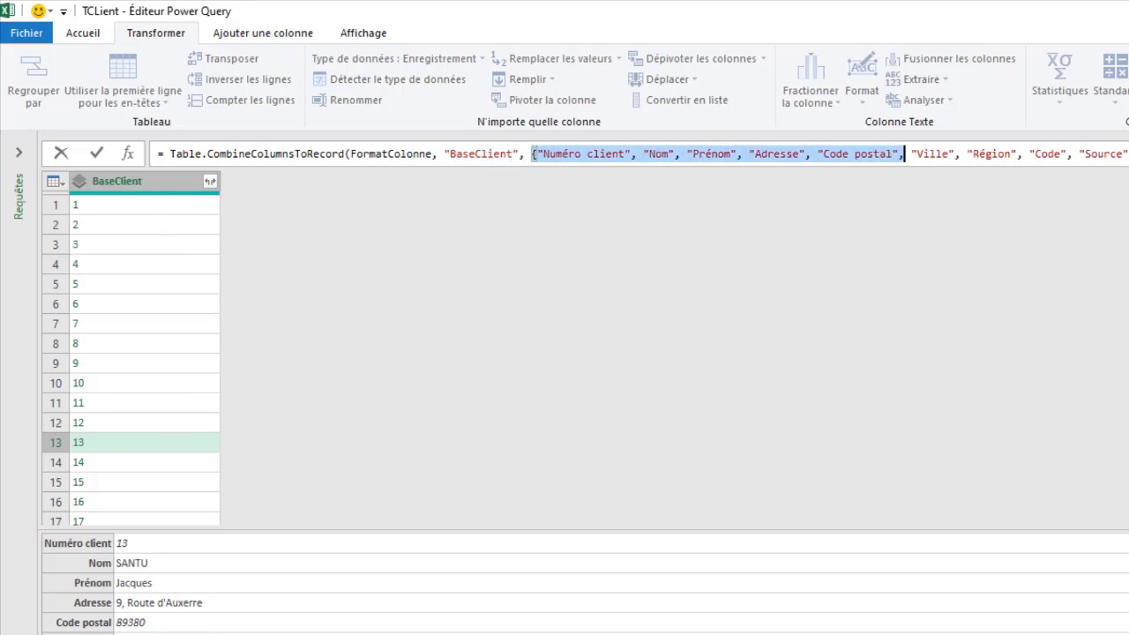
{"action": "left_click_drag", "start_coordinate": [546, 159], "coordinate": [537, 162]}
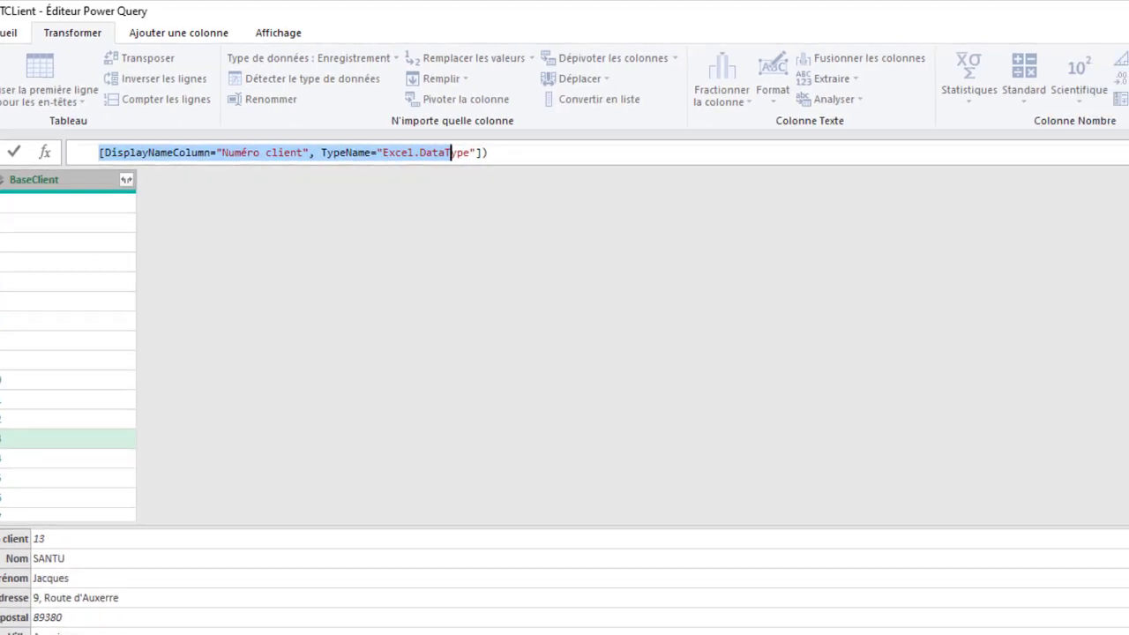
Rename the last applied step to CombineColonne.
{"action": "right_click", "coordinate": [926, 332]}
{"action": "left_click", "coordinate": [987, 365]}
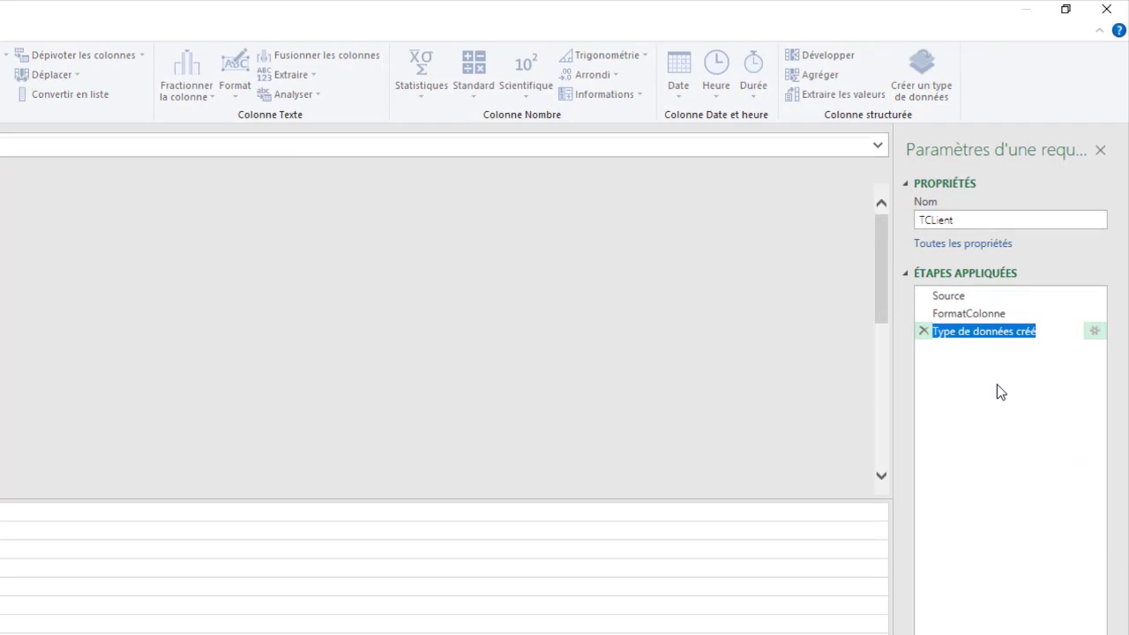
{"action": "type", "text": "Combine"}
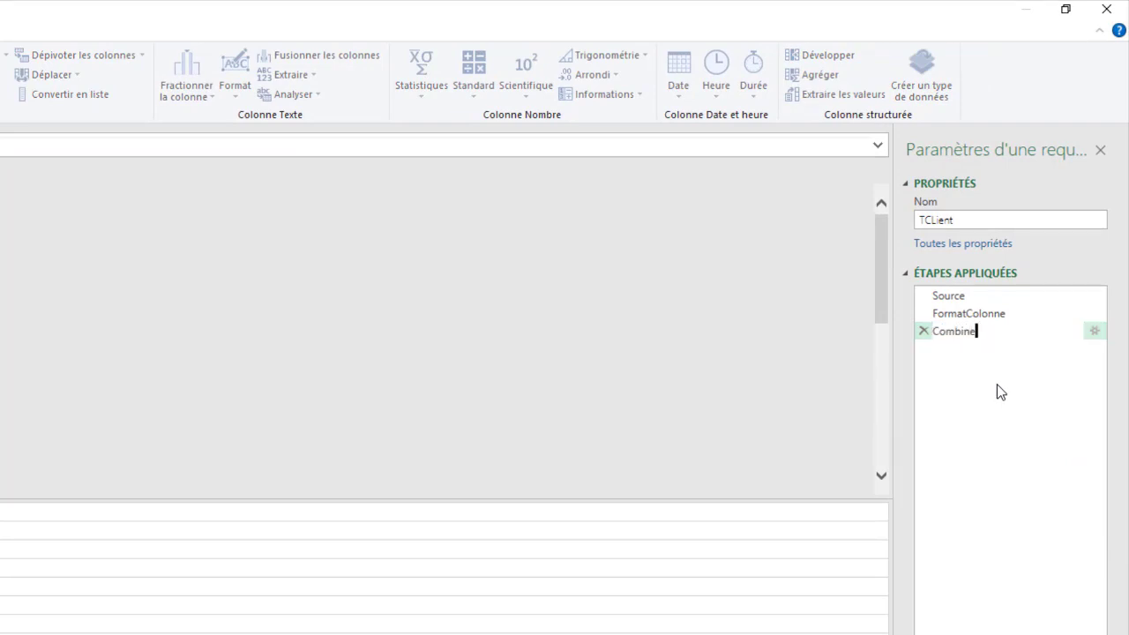
{"action": "type", "text": "Colonne"}
{"action": "key", "text": "Return"}
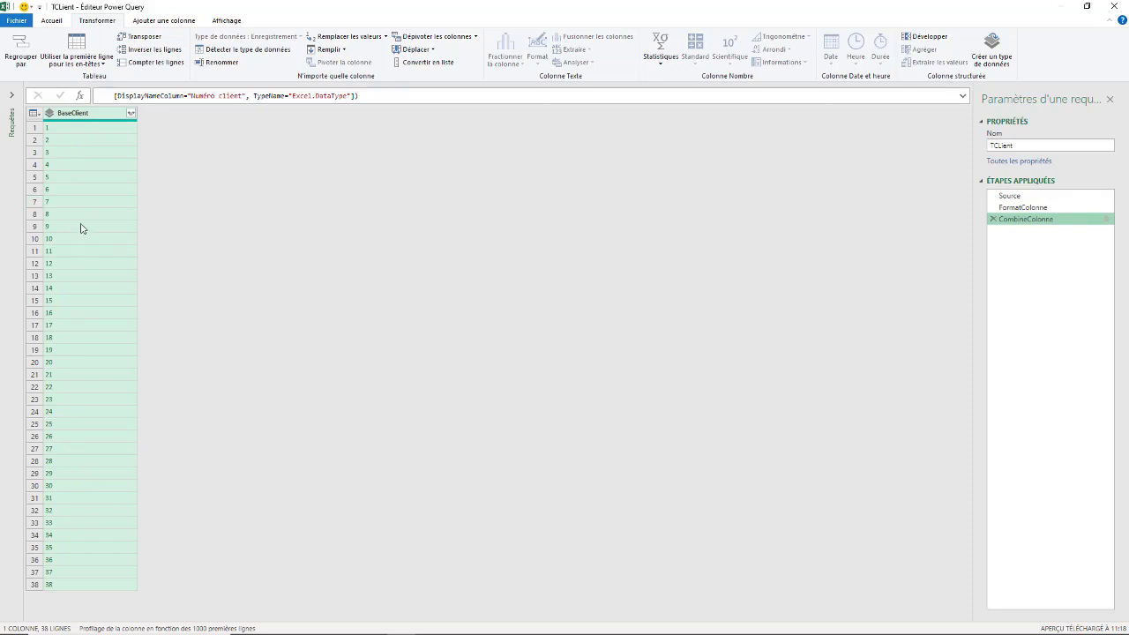
Close and load the TCLient query as a table at Resultat!$A$1 on an existing worksheet.
{"action": "left_click", "coordinate": [58, 22]}
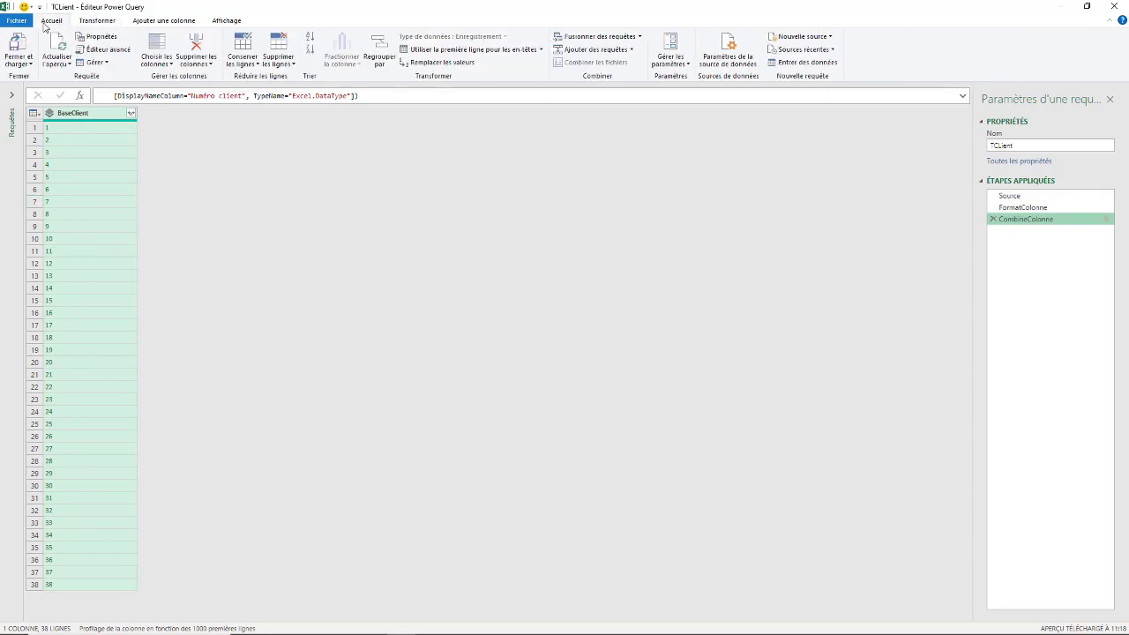
{"action": "left_click", "coordinate": [17, 63]}
{"action": "left_click", "coordinate": [39, 77]}
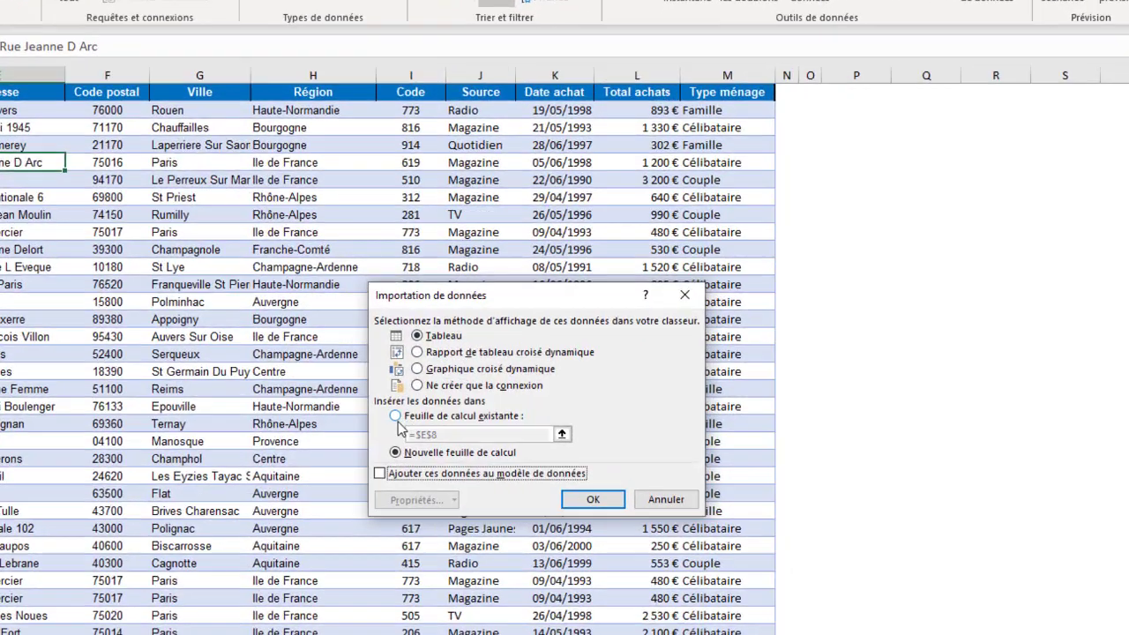
{"action": "left_click", "coordinate": [496, 358]}
{"action": "left_click", "coordinate": [394, 417]}
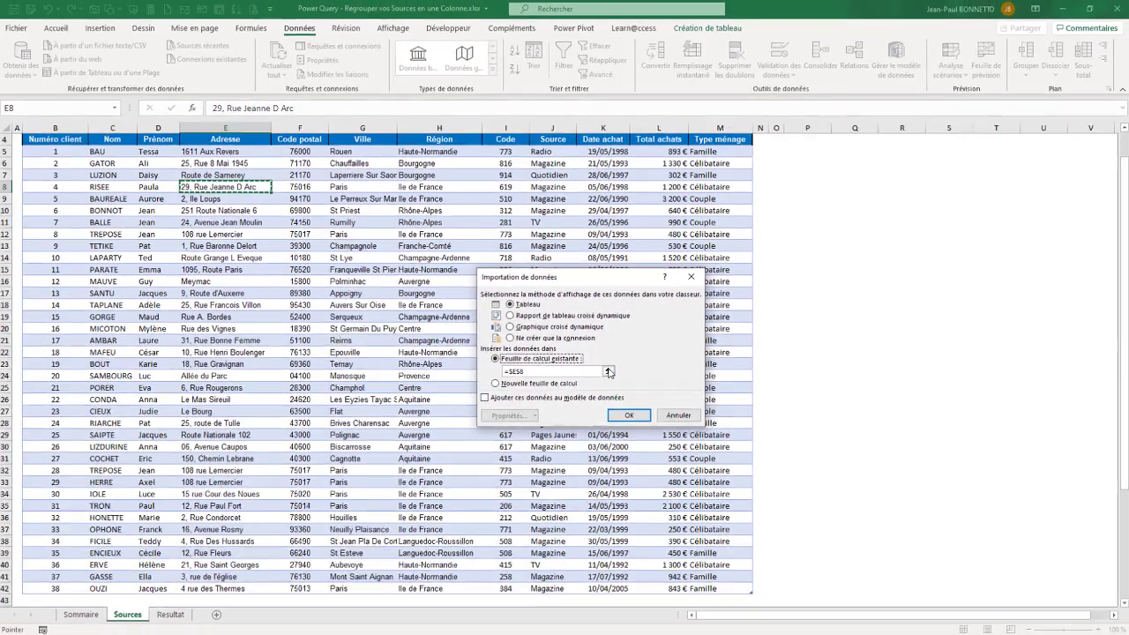
{"action": "left_click", "coordinate": [477, 410]}
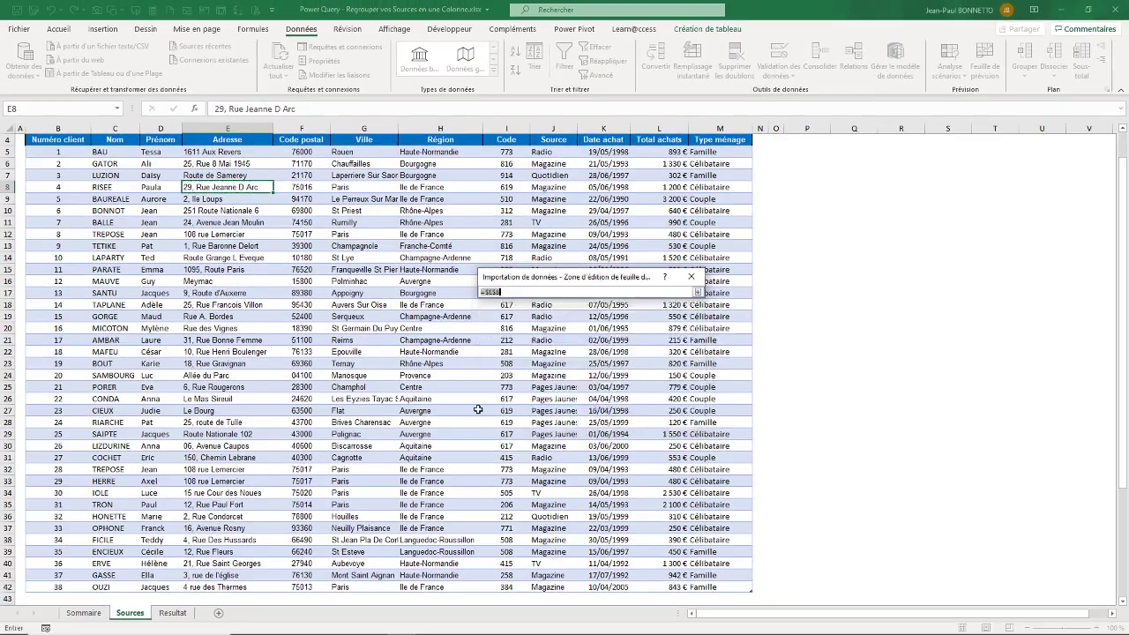
{"action": "left_click", "coordinate": [174, 612]}
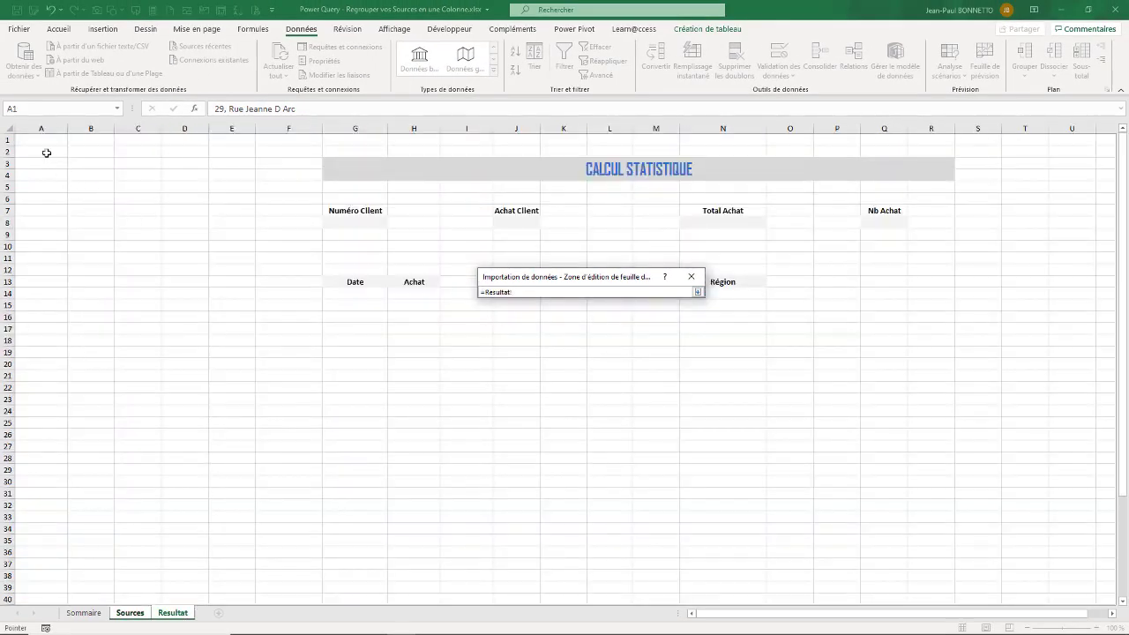
{"action": "left_click", "coordinate": [43, 140]}
{"action": "left_click", "coordinate": [700, 294]}
{"action": "left_click", "coordinate": [631, 414]}
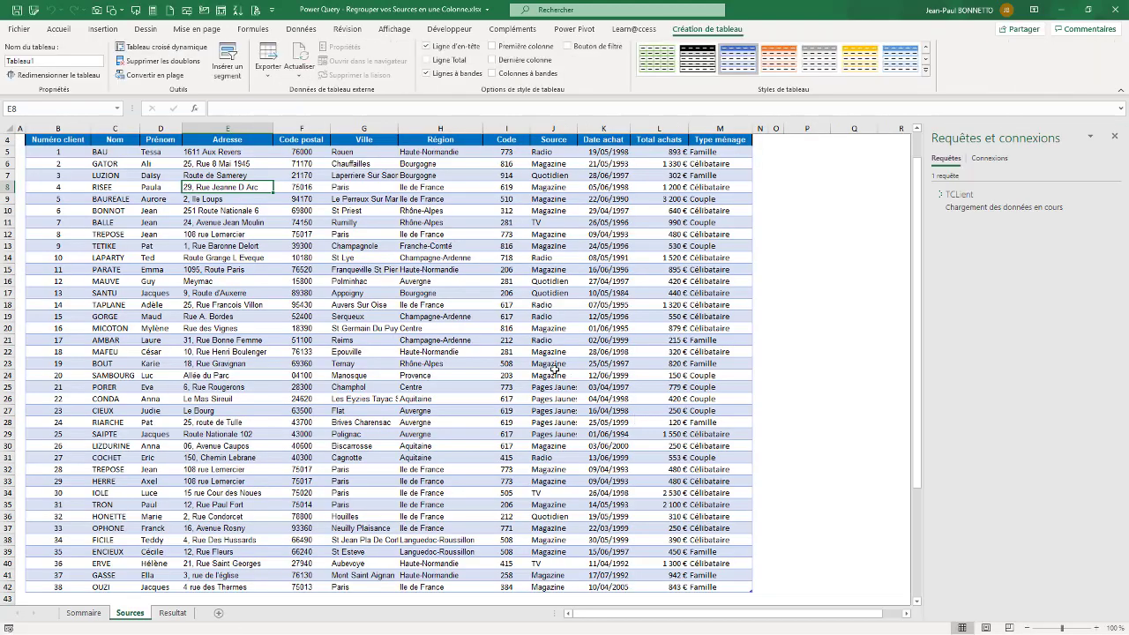
Close the Queries and Connections pane and view the Resultat sheet.
{"action": "mouse_move", "coordinate": [948, 210]}
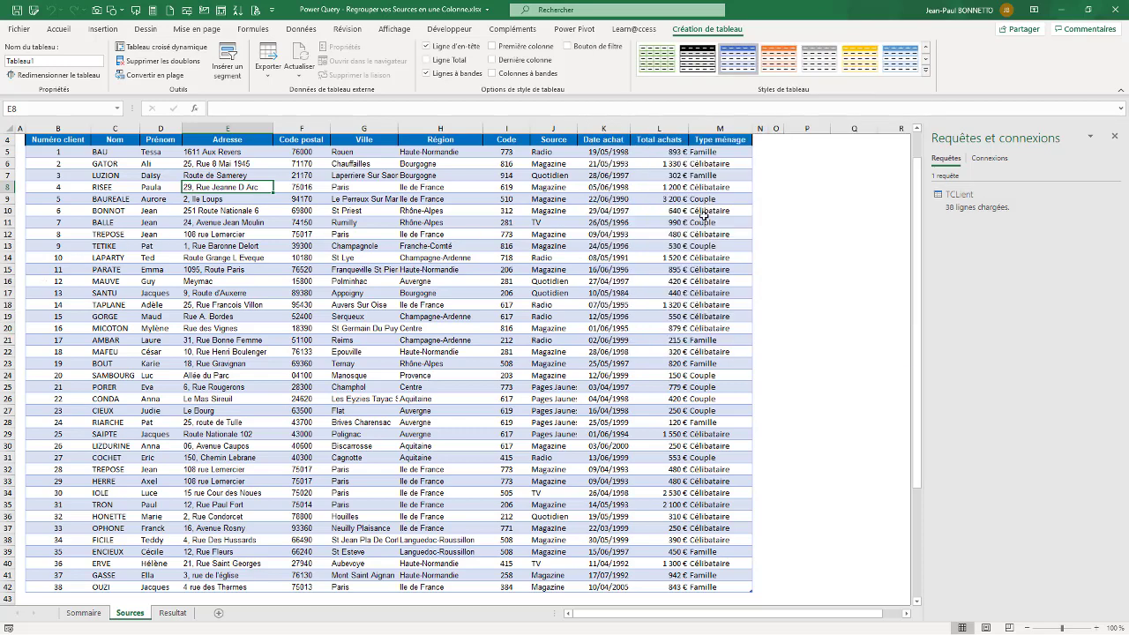
{"action": "left_click", "coordinate": [1115, 138]}
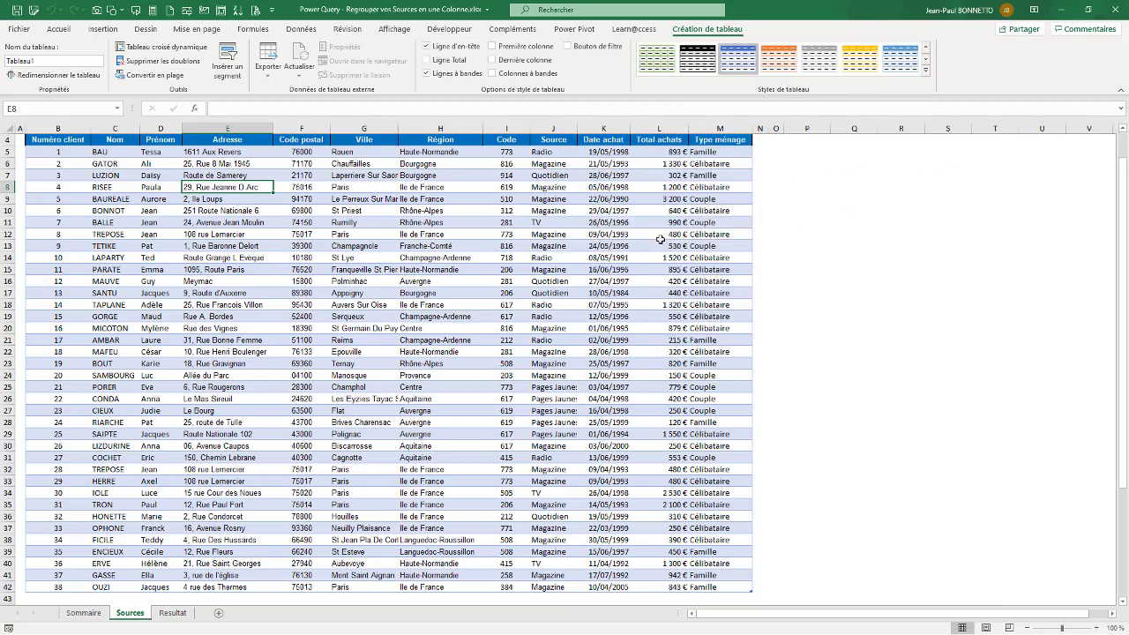
{"action": "left_click", "coordinate": [170, 613]}
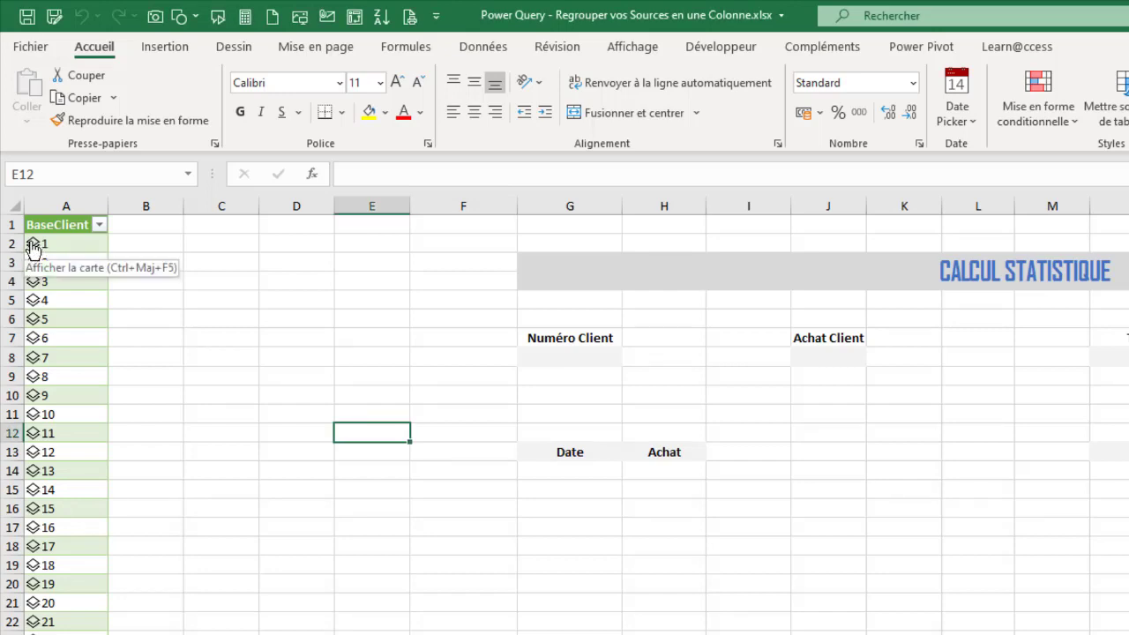
{"action": "left_click", "coordinate": [33, 416]}
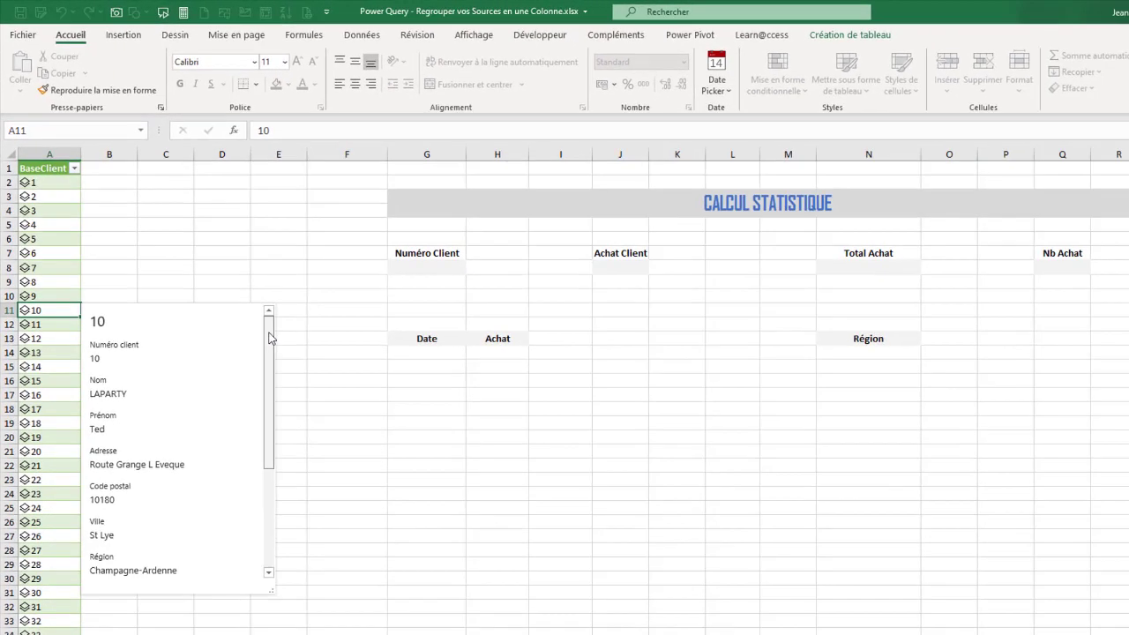
{"action": "left_click_drag", "start_coordinate": [323, 397], "coordinate": [318, 603]}
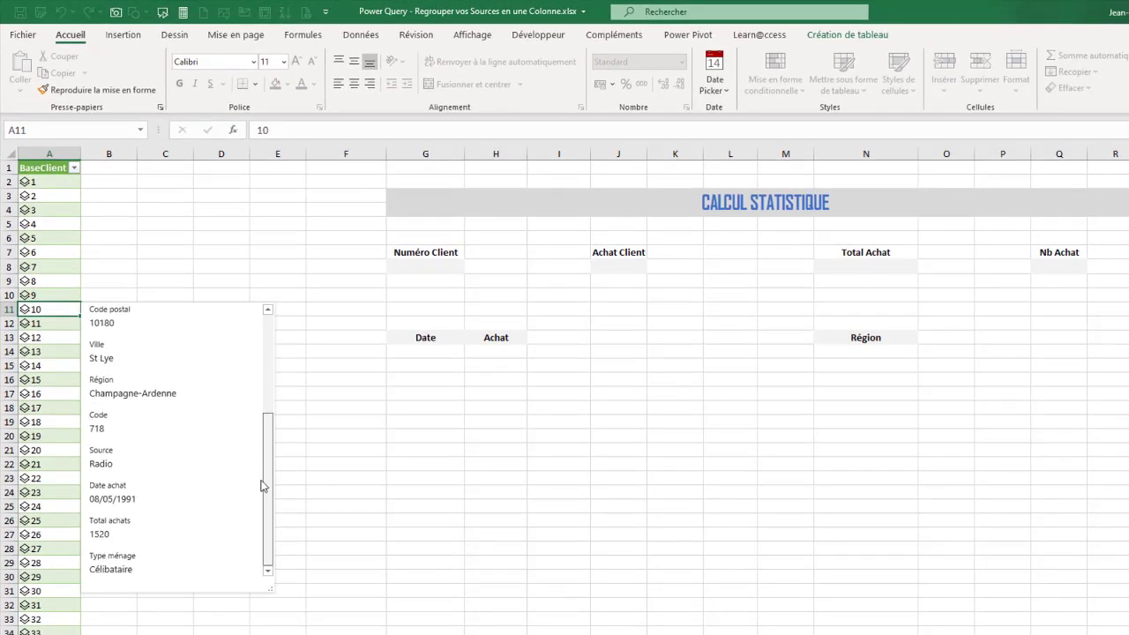
{"action": "left_click_drag", "start_coordinate": [261, 425], "coordinate": [269, 452]}
{"action": "left_click_drag", "start_coordinate": [272, 496], "coordinate": [265, 323]}
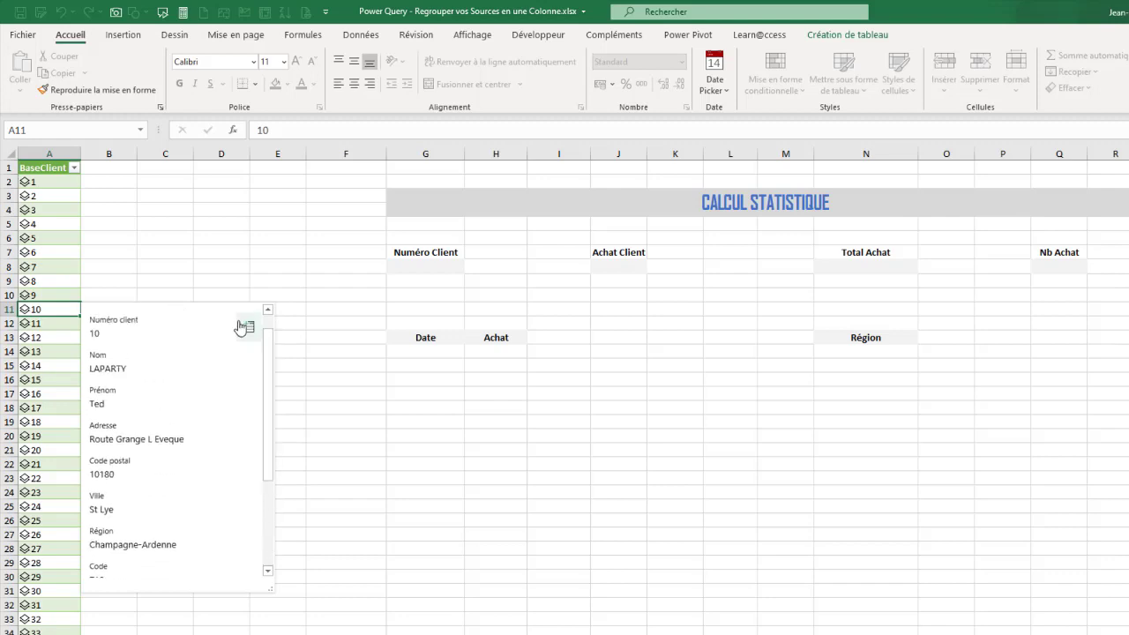
{"action": "left_click", "coordinate": [25, 494]}
{"action": "mouse_move", "coordinate": [268, 251]}
{"action": "left_mouse_down"}
{"action": "mouse_move", "coordinate": [269, 276]}
{"action": "mouse_move", "coordinate": [262, 215]}
{"action": "left_mouse_up"}
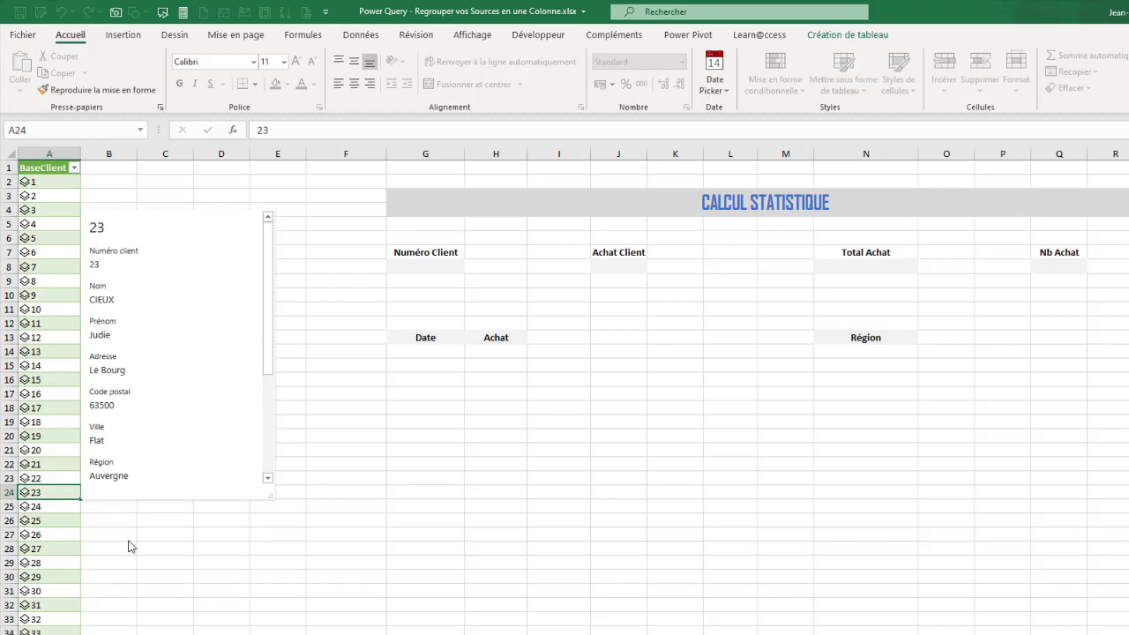
{"action": "left_click", "coordinate": [24, 578]}
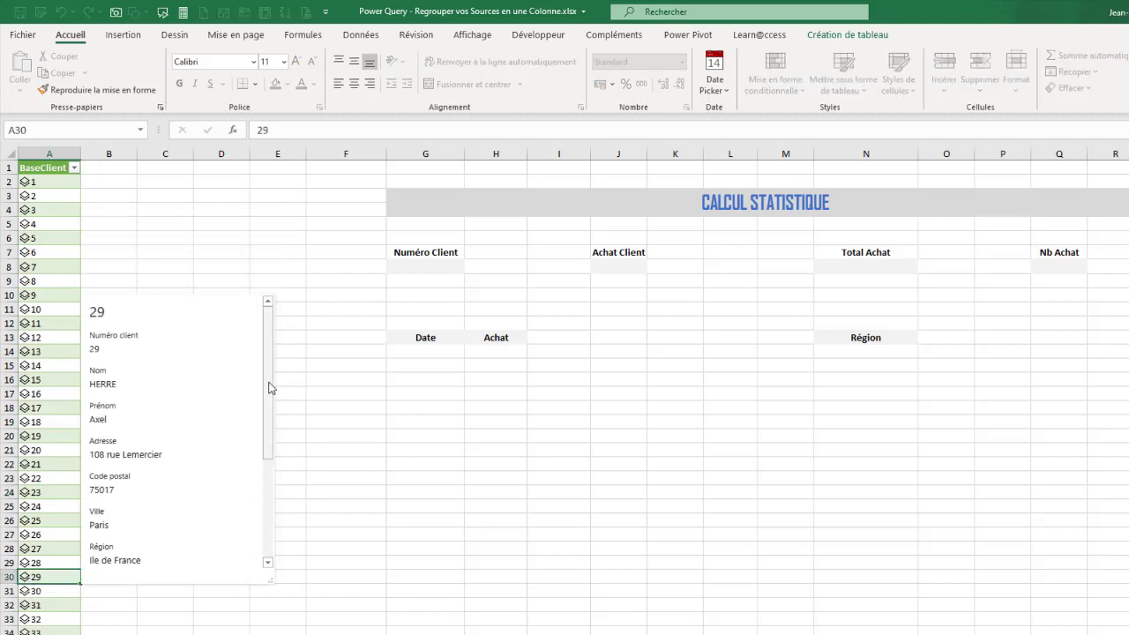
{"action": "key", "text": "Escape"}
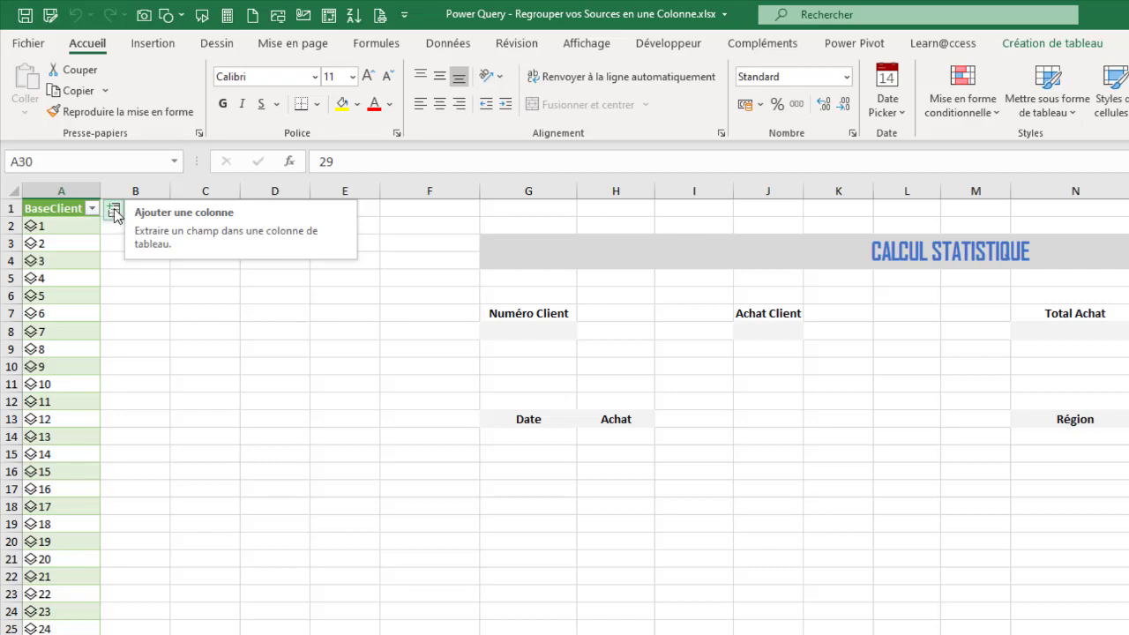
Add Prénom and Nom columns from the client records, then undo both.
{"action": "left_click", "coordinate": [114, 213]}
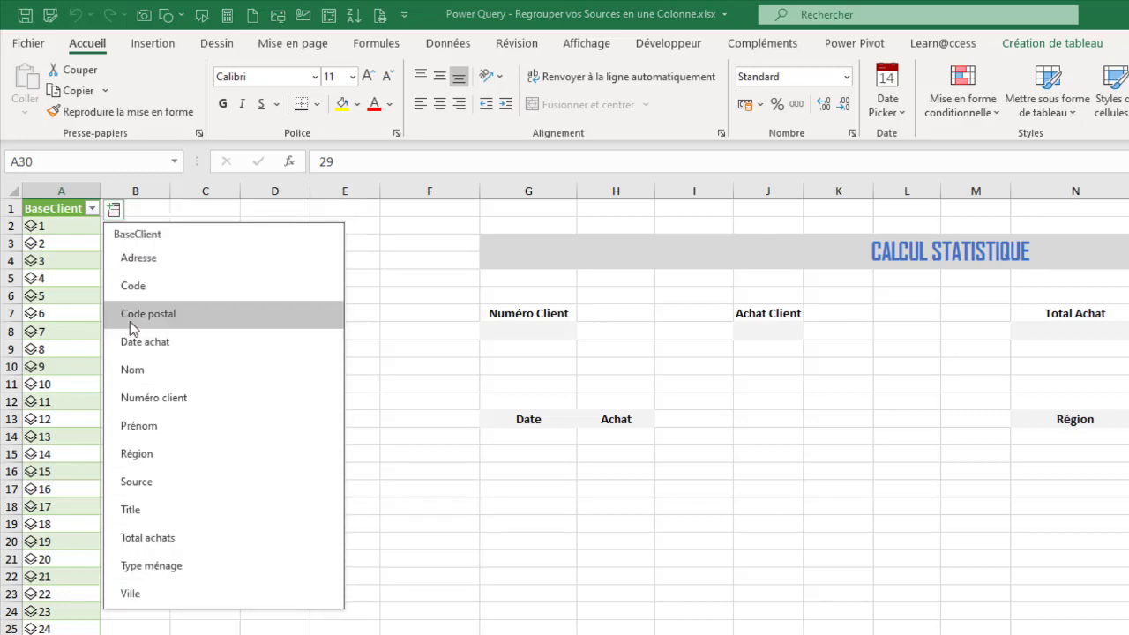
{"action": "left_click", "coordinate": [139, 426]}
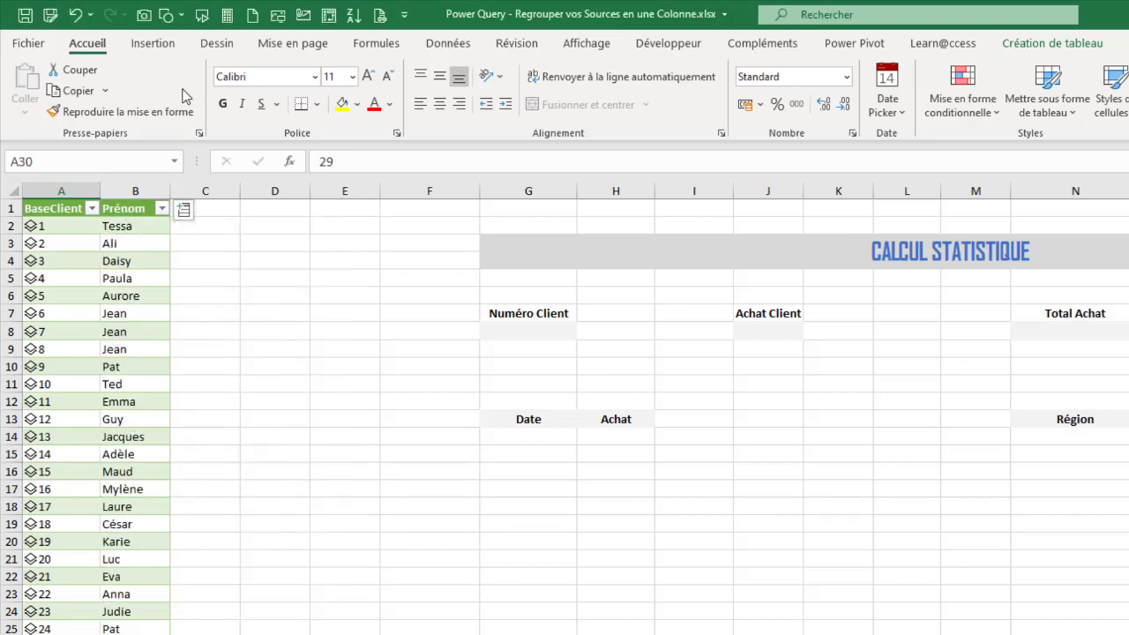
{"action": "left_click", "coordinate": [184, 211]}
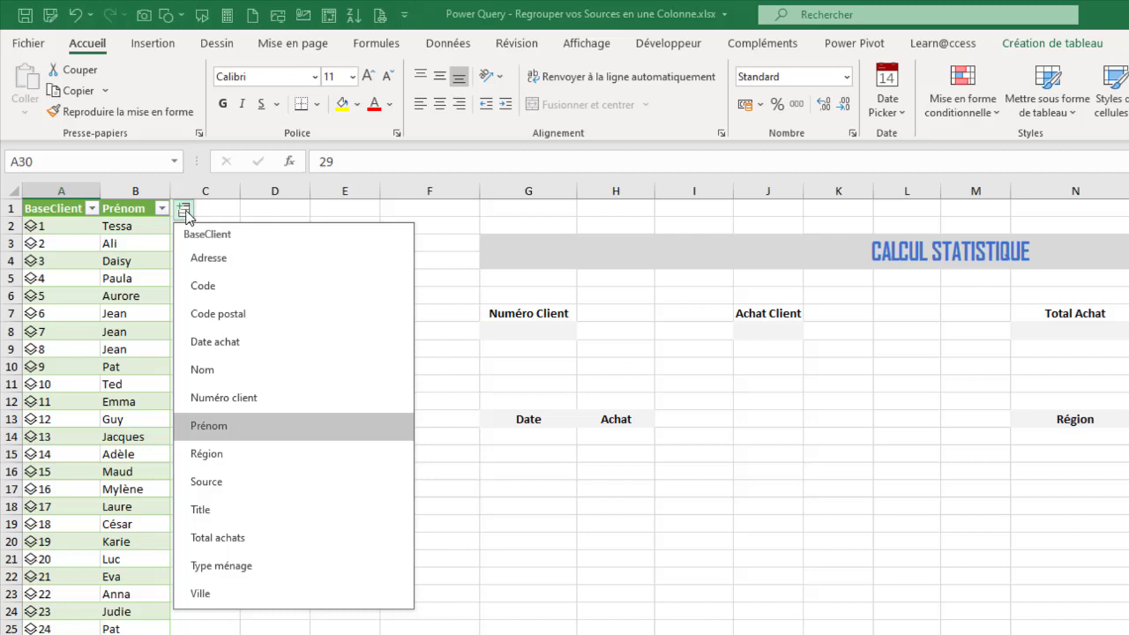
{"action": "left_click", "coordinate": [208, 363]}
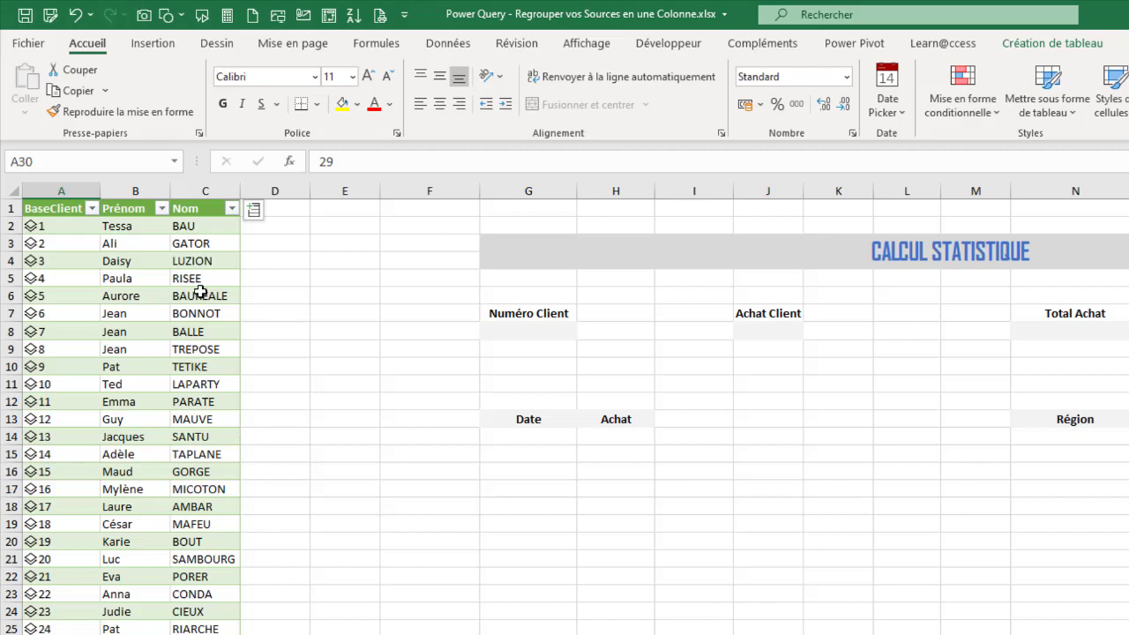
{"action": "key", "text": "ctrl+z"}
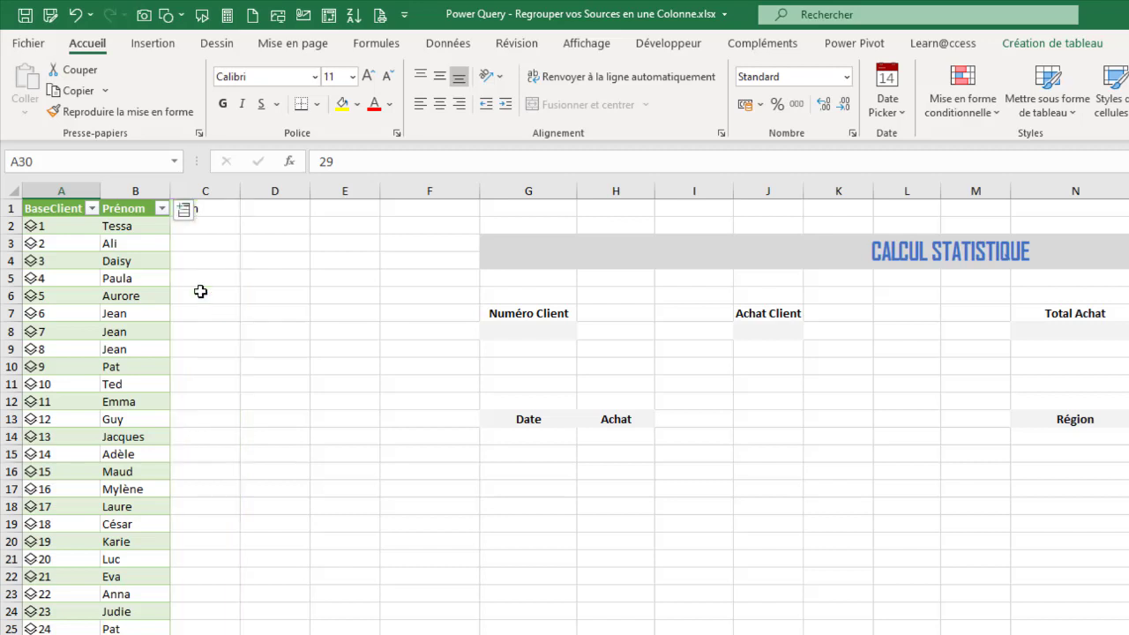
{"action": "key", "text": "ctrl+z"}
{"action": "key", "text": "ctrl+z"}
{"action": "key", "text": "ctrl+z"}
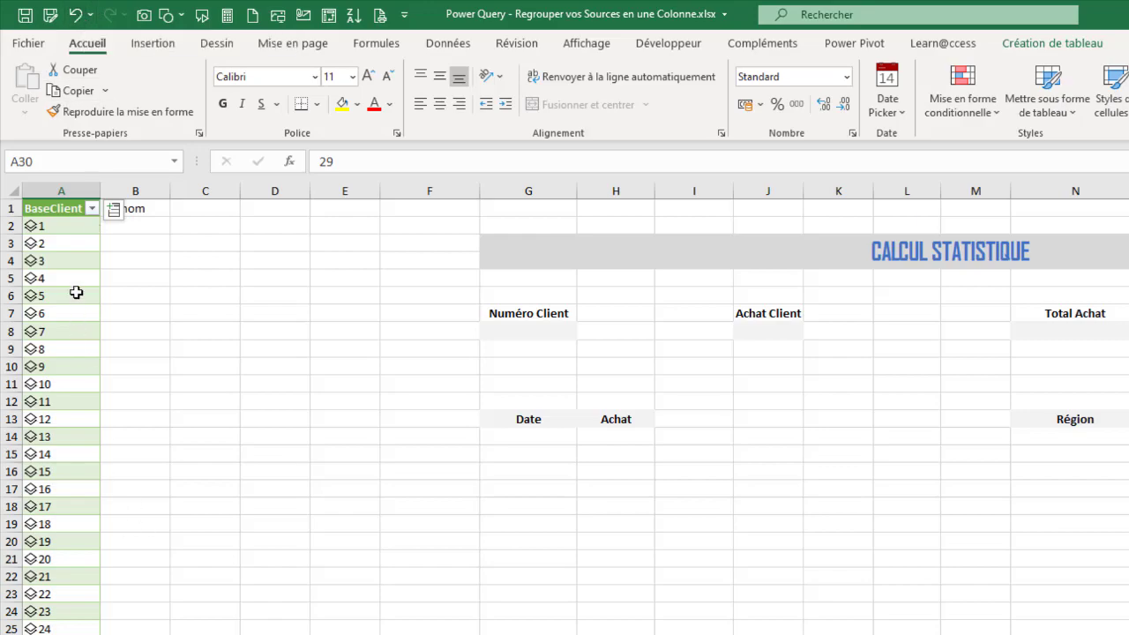
Open and close the data card for client 8 in A9, then select the CALCUL STATISTIQUE title.
{"action": "left_click", "coordinate": [77, 293]}
{"action": "left_click", "coordinate": [75, 345]}
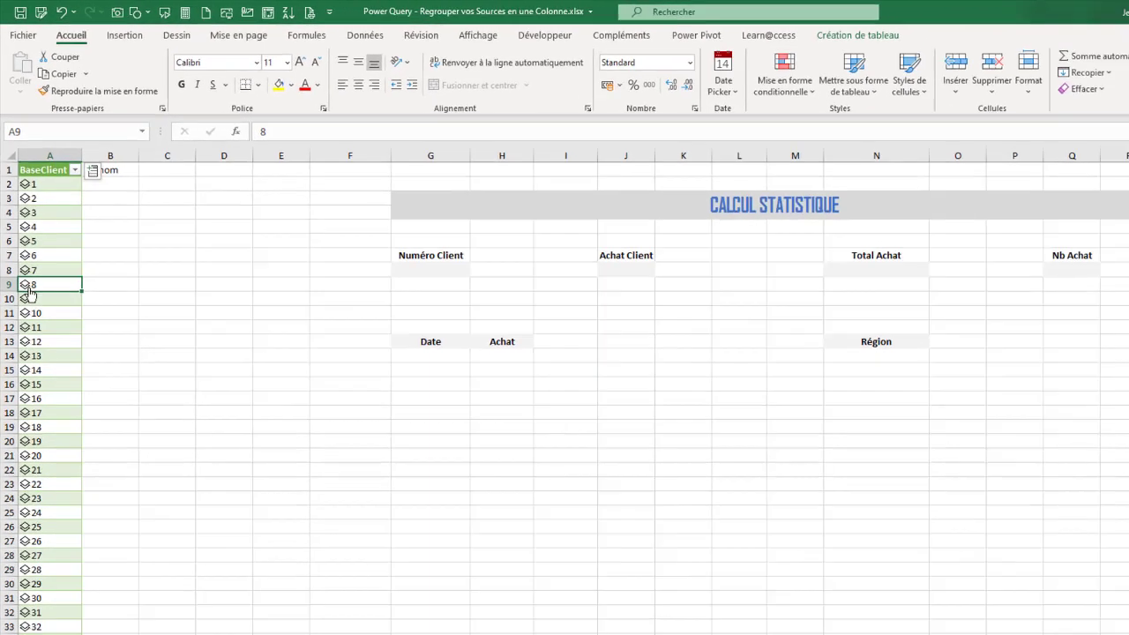
{"action": "key", "text": "ctrl+shift+F5"}
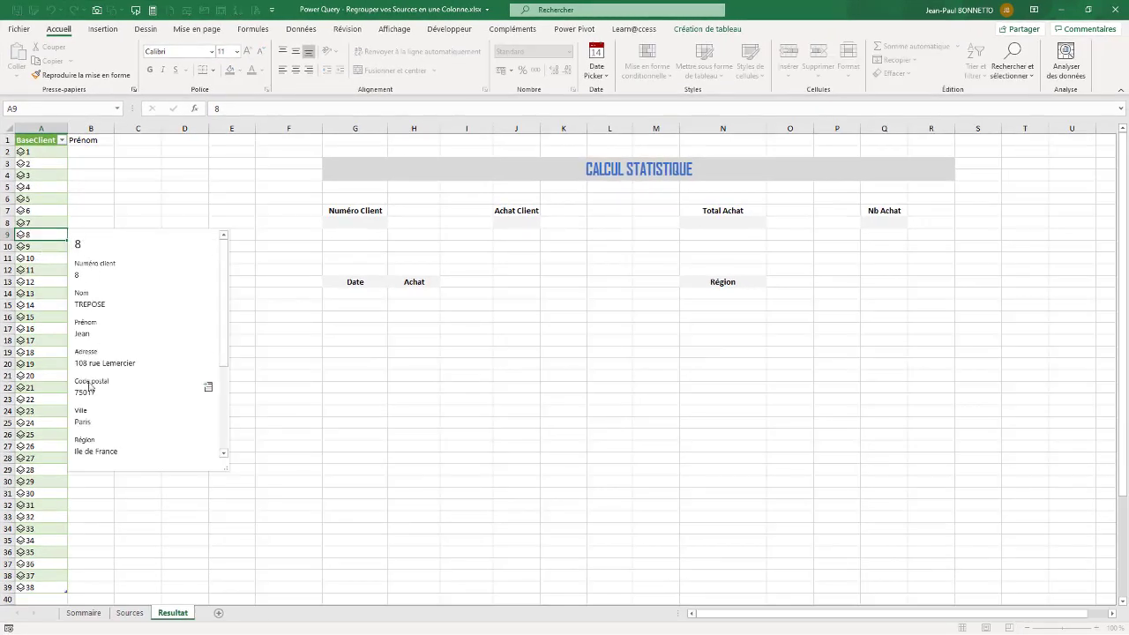
{"action": "left_click", "coordinate": [153, 182]}
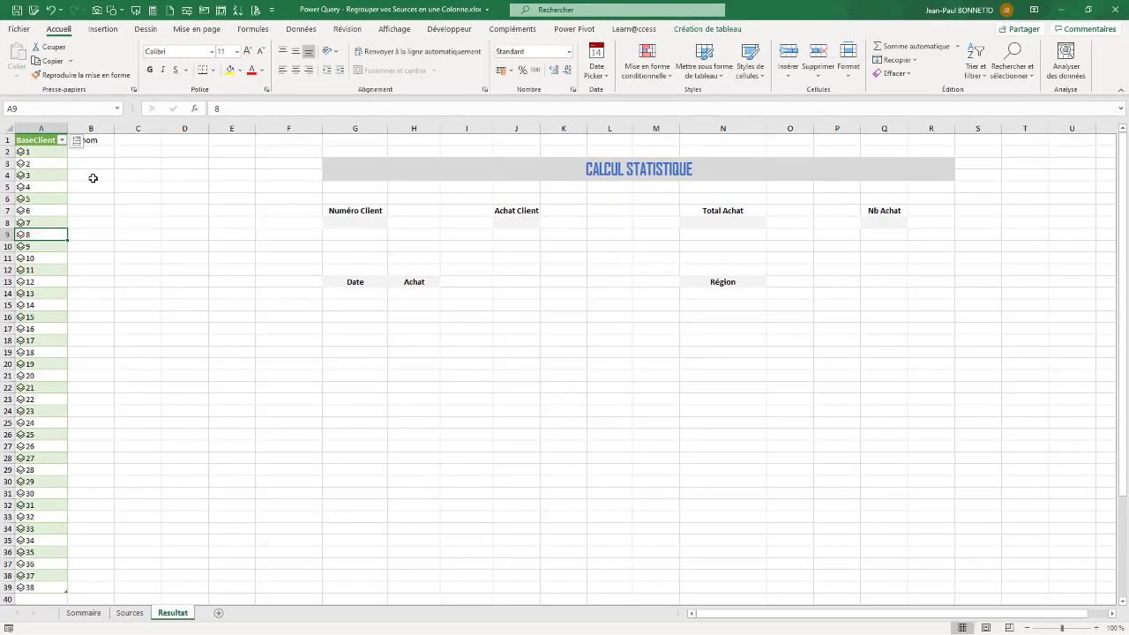
{"action": "left_click", "coordinate": [20, 234]}
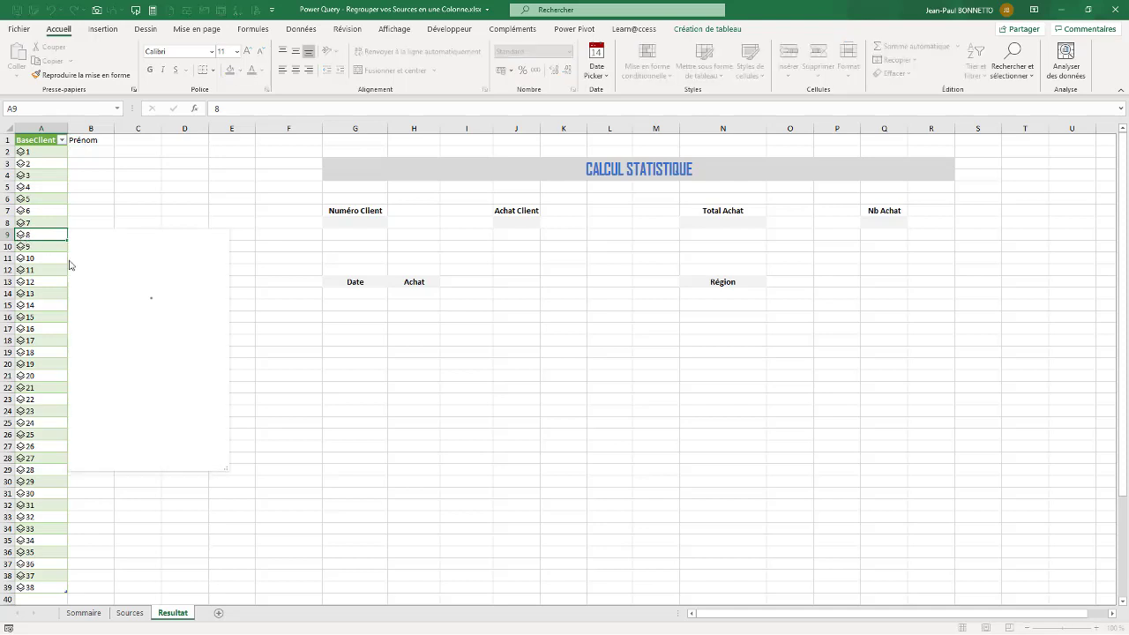
{"action": "left_click", "coordinate": [153, 199]}
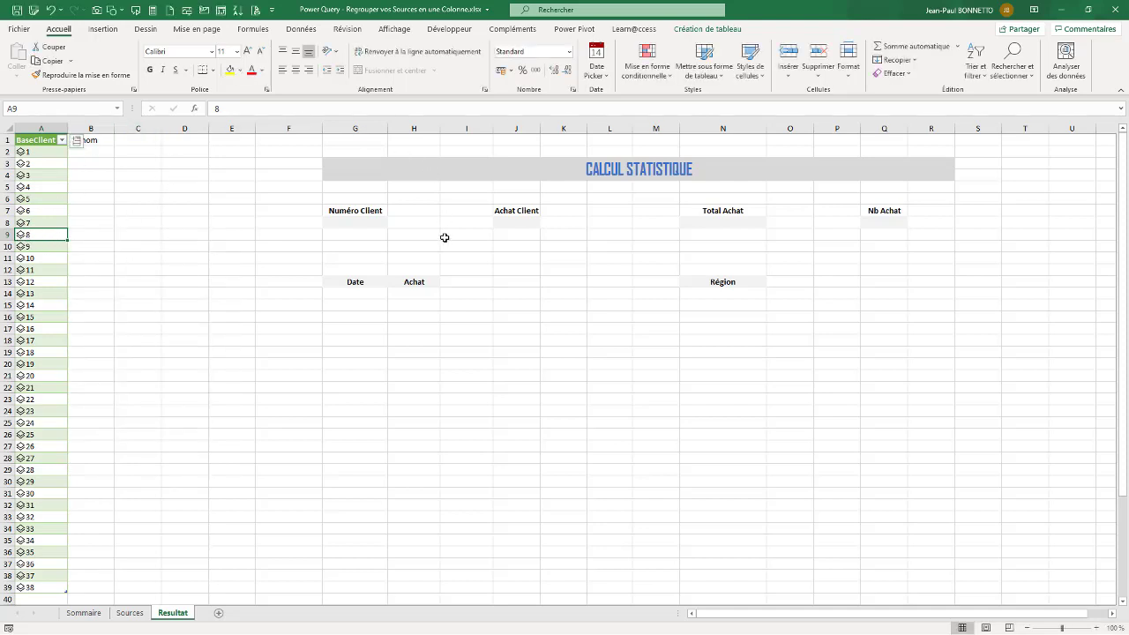
{"action": "left_click", "coordinate": [602, 170]}
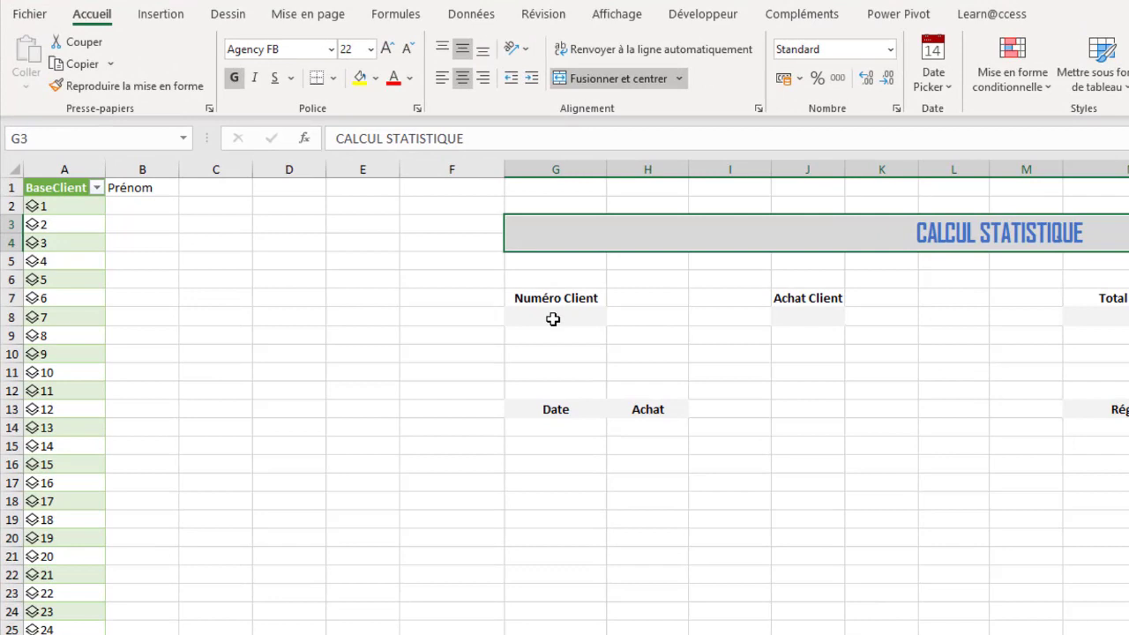
Clear G8 and apply J8's formatting to it with Format Painter.
{"action": "right_click", "coordinate": [551, 318]}
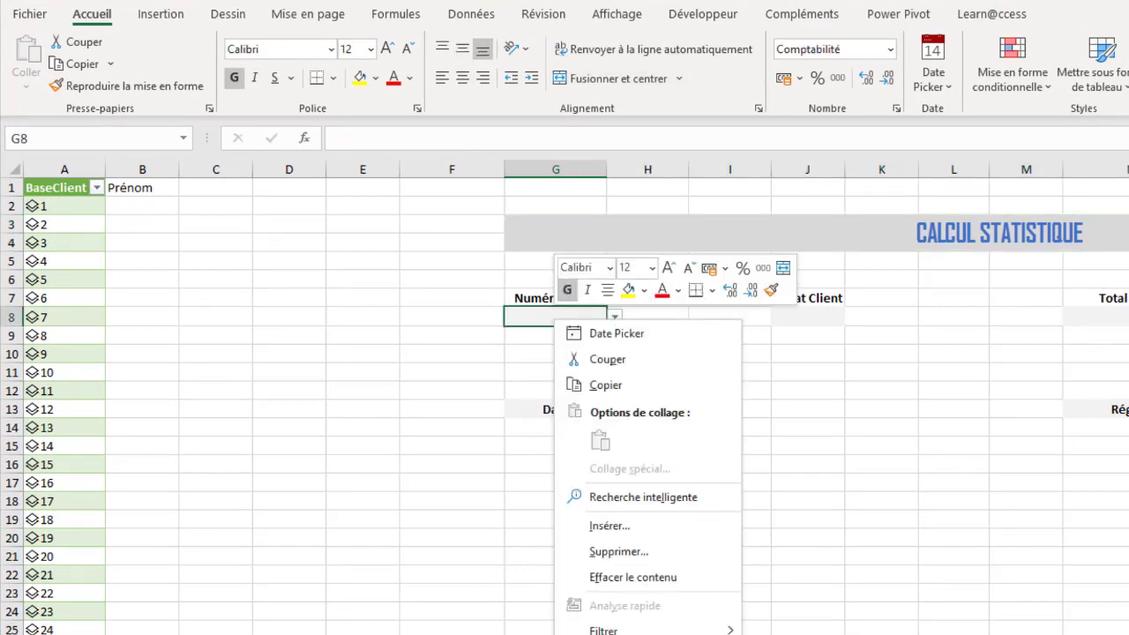
{"action": "key", "text": "Escape"}
{"action": "key", "text": "ctrl+z"}
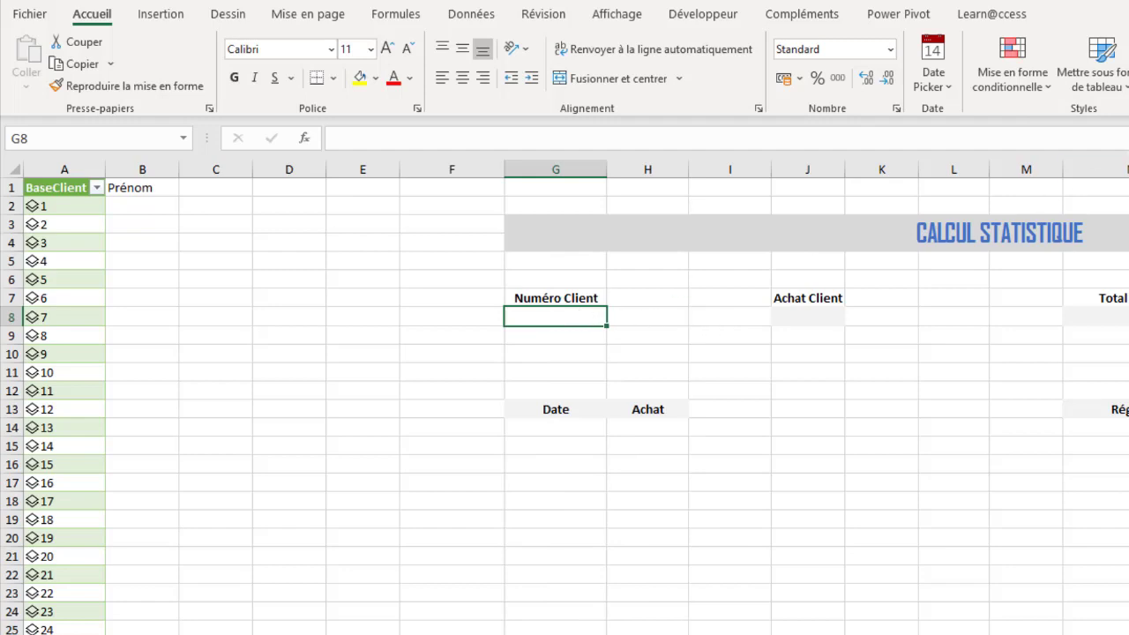
{"action": "left_click", "coordinate": [811, 316]}
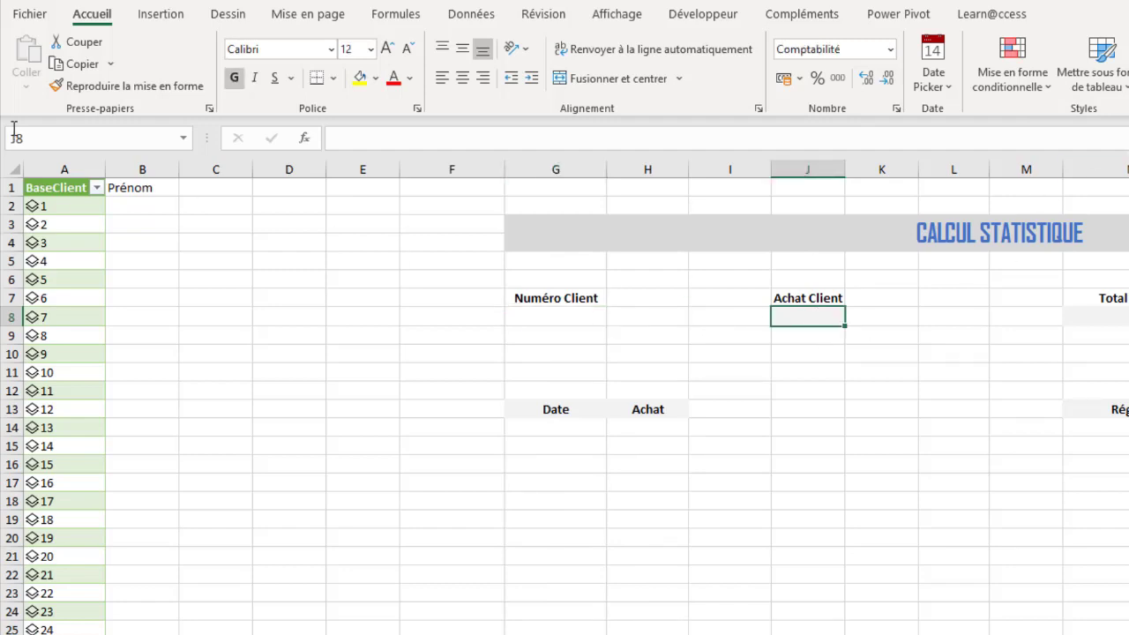
{"action": "left_click", "coordinate": [55, 85]}
{"action": "left_click", "coordinate": [552, 321]}
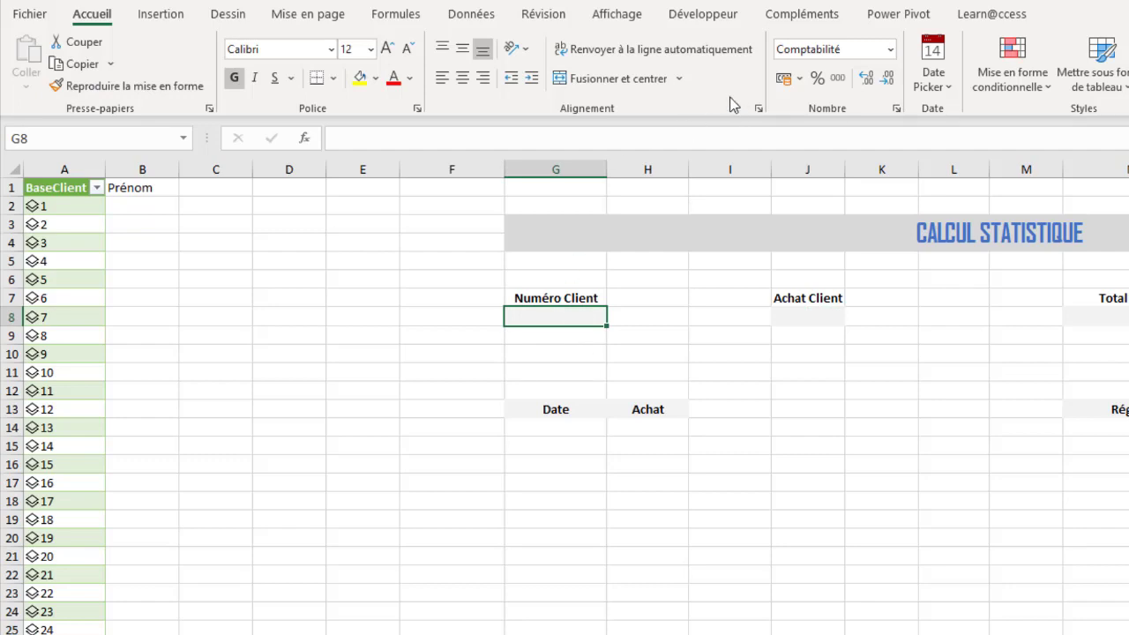
{"action": "left_click", "coordinate": [475, 16]}
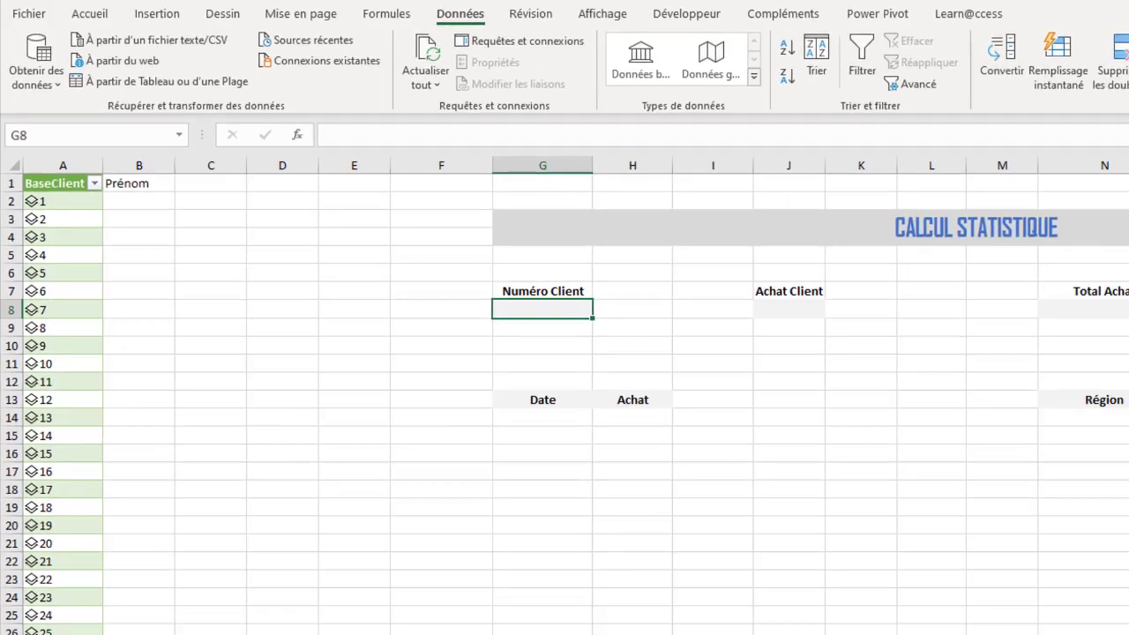
Add a List data validation to G8 with source =$A$2:$A$39.
{"action": "left_click", "coordinate": [957, 29]}
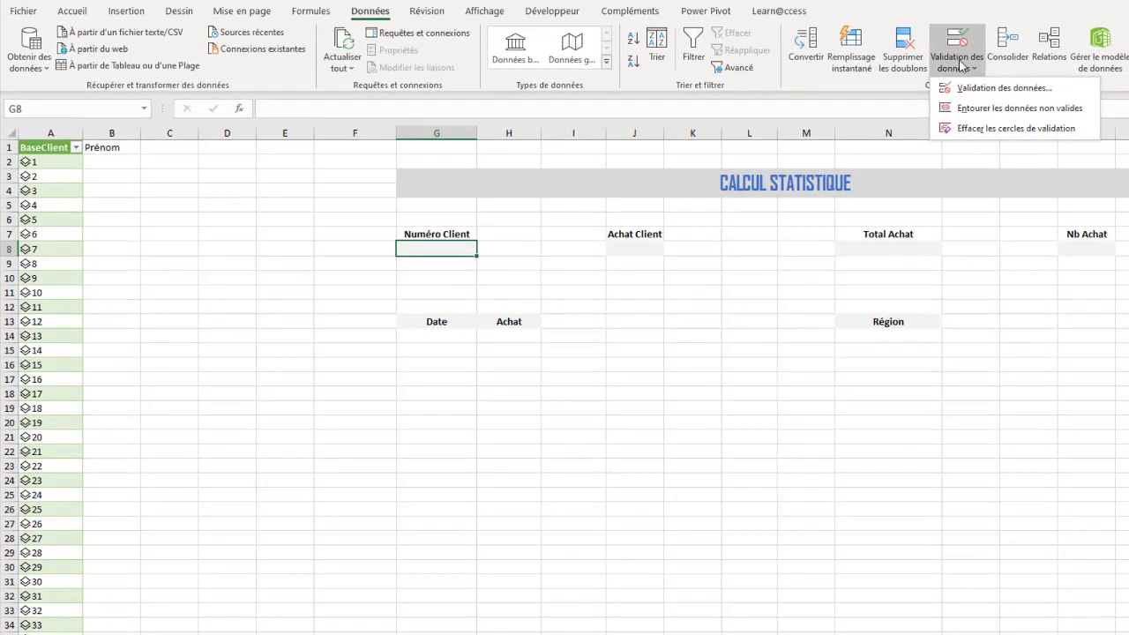
{"action": "left_click", "coordinate": [981, 88]}
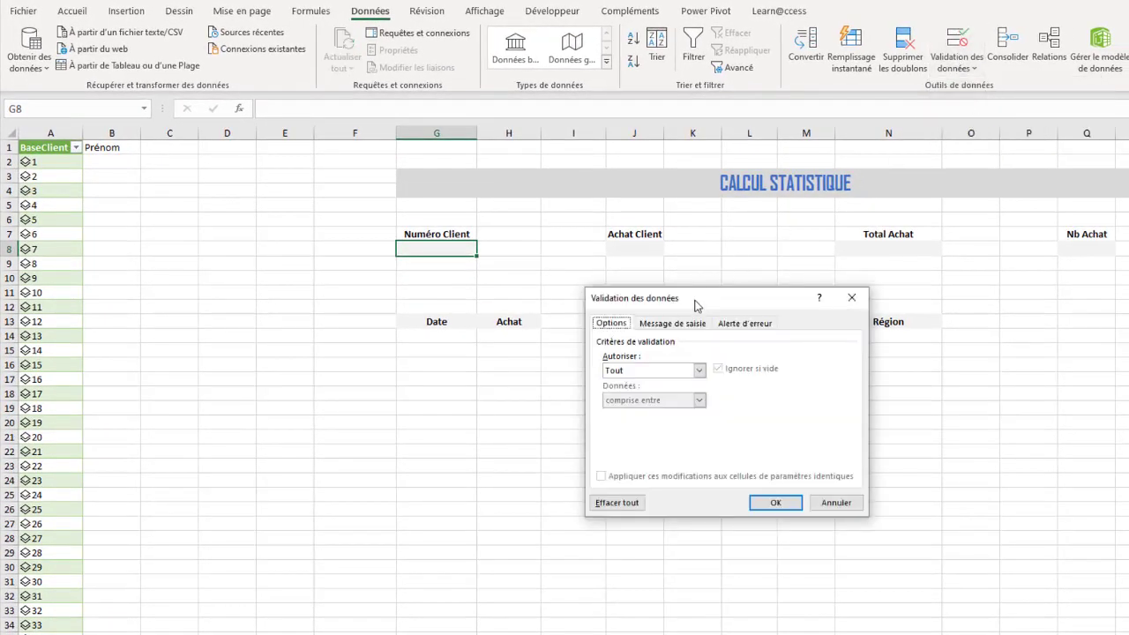
{"action": "mouse_move", "coordinate": [696, 304]}
{"action": "left_mouse_down"}
{"action": "mouse_move", "coordinate": [735, 282]}
{"action": "mouse_move", "coordinate": [691, 289]}
{"action": "left_mouse_up"}
{"action": "left_click", "coordinate": [694, 355]}
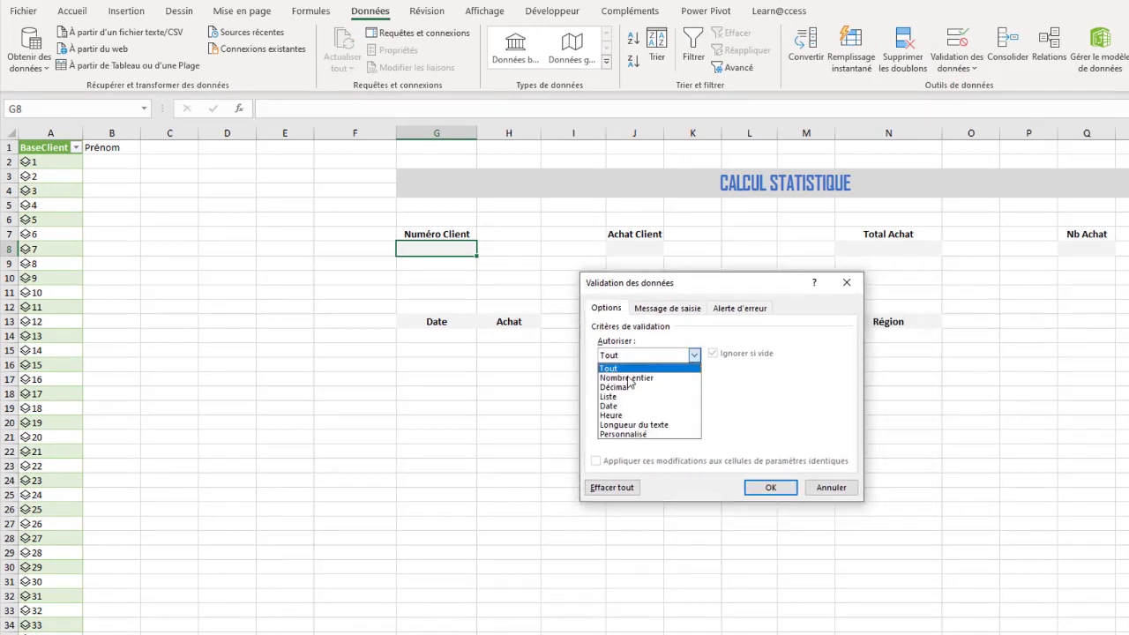
{"action": "left_click", "coordinate": [608, 396]}
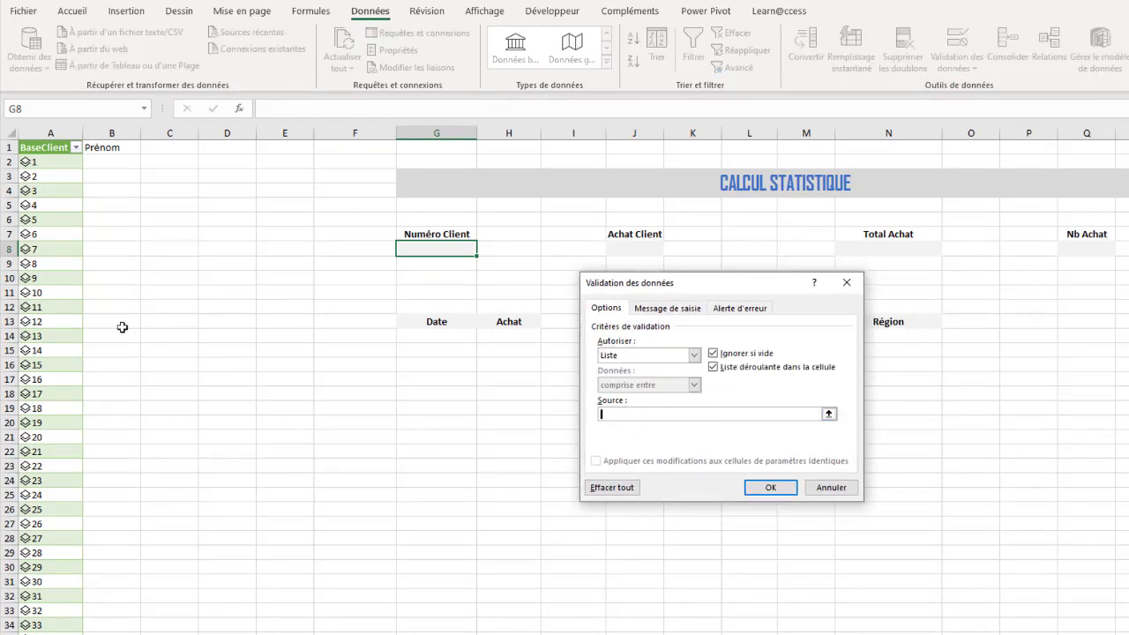
{"action": "left_click", "coordinate": [56, 142]}
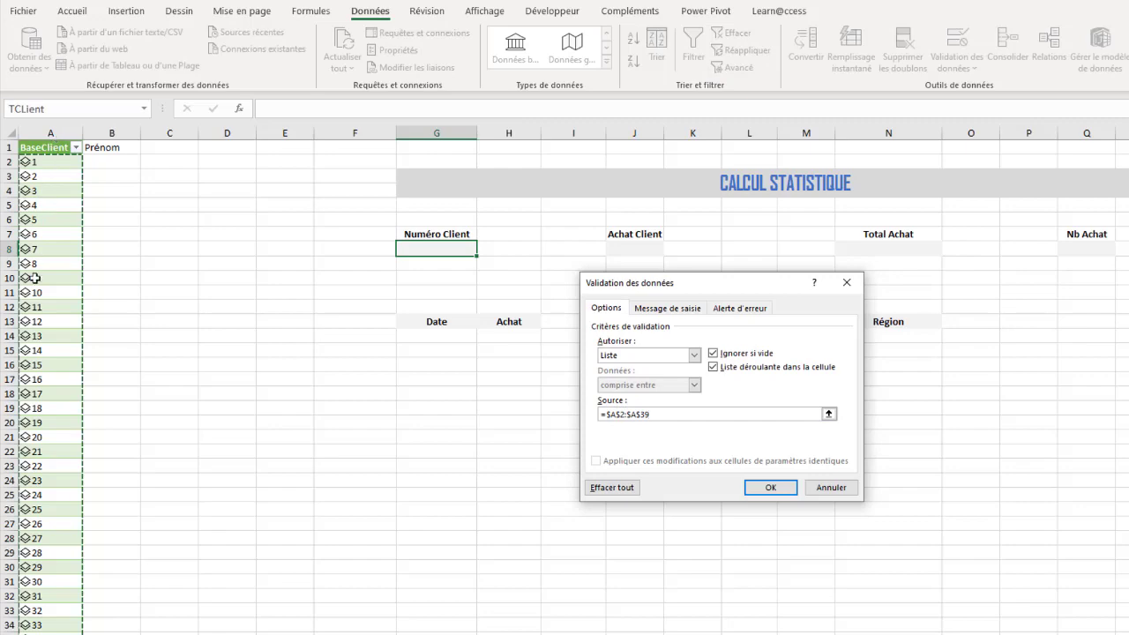
{"action": "left_click", "coordinate": [792, 489]}
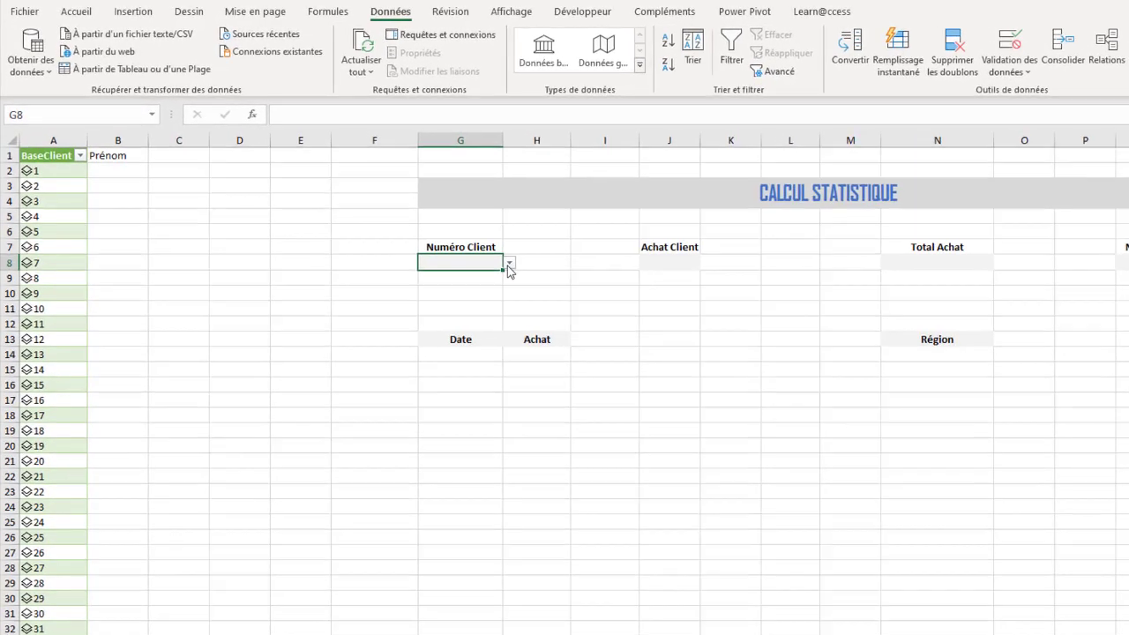
Pick client 20 from G8's dropdown list.
{"action": "left_click", "coordinate": [483, 248]}
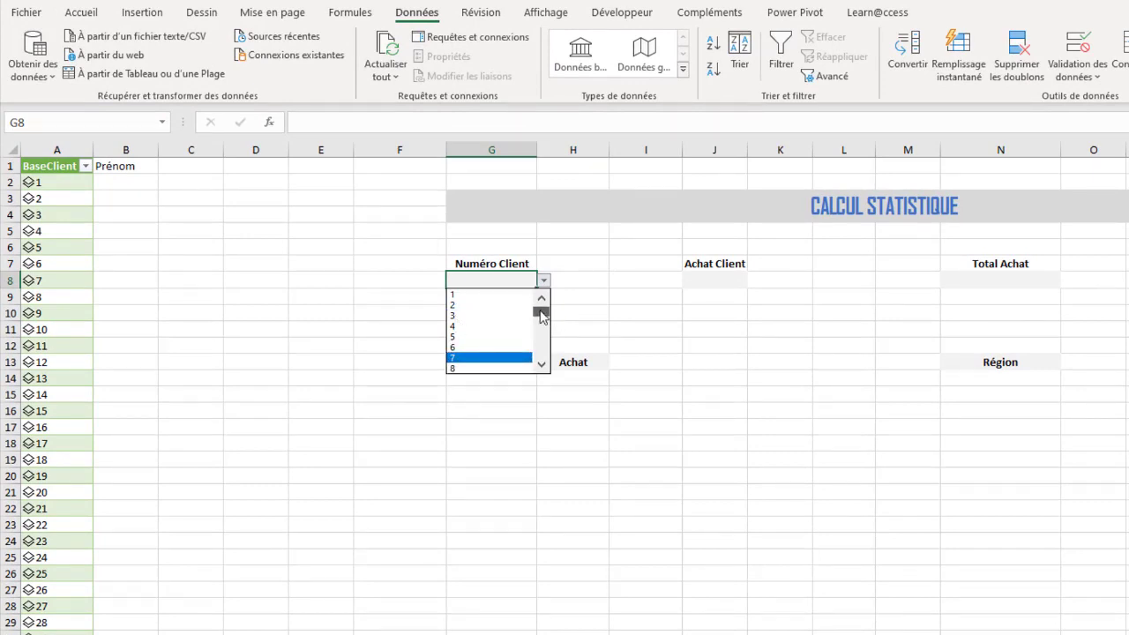
{"action": "mouse_move", "coordinate": [540, 310]}
{"action": "left_mouse_down"}
{"action": "mouse_move", "coordinate": [544, 354]}
{"action": "mouse_move", "coordinate": [542, 328]}
{"action": "left_mouse_up"}
{"action": "left_click", "coordinate": [480, 319]}
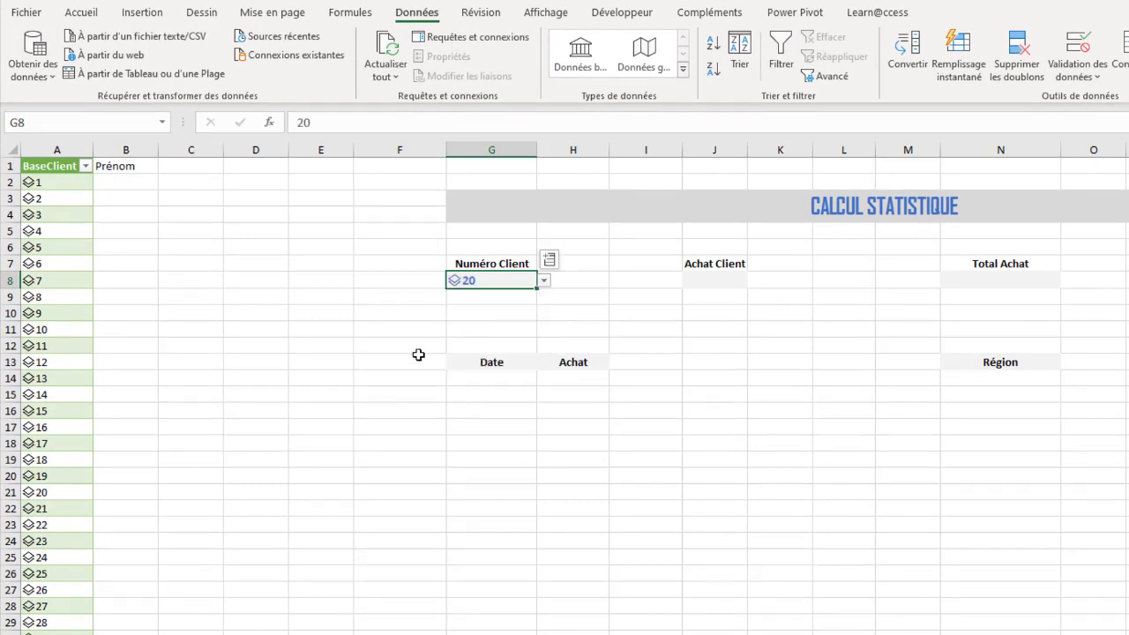
View the data card for client 20 currently in G8.
{"action": "left_click", "coordinate": [367, 231]}
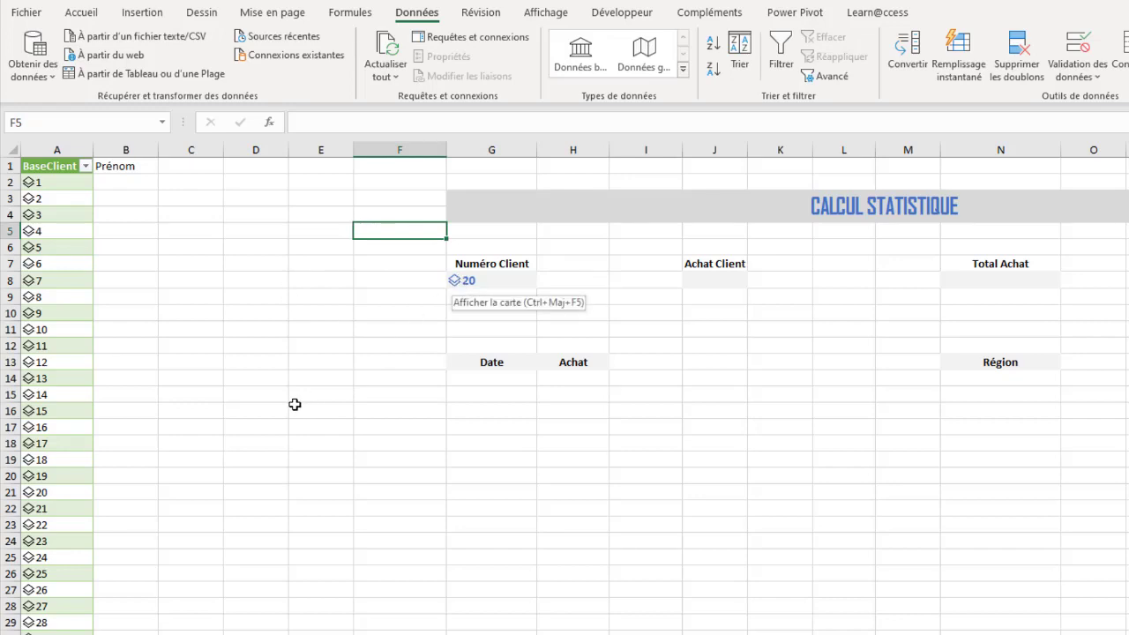
{"action": "left_click", "coordinate": [455, 281]}
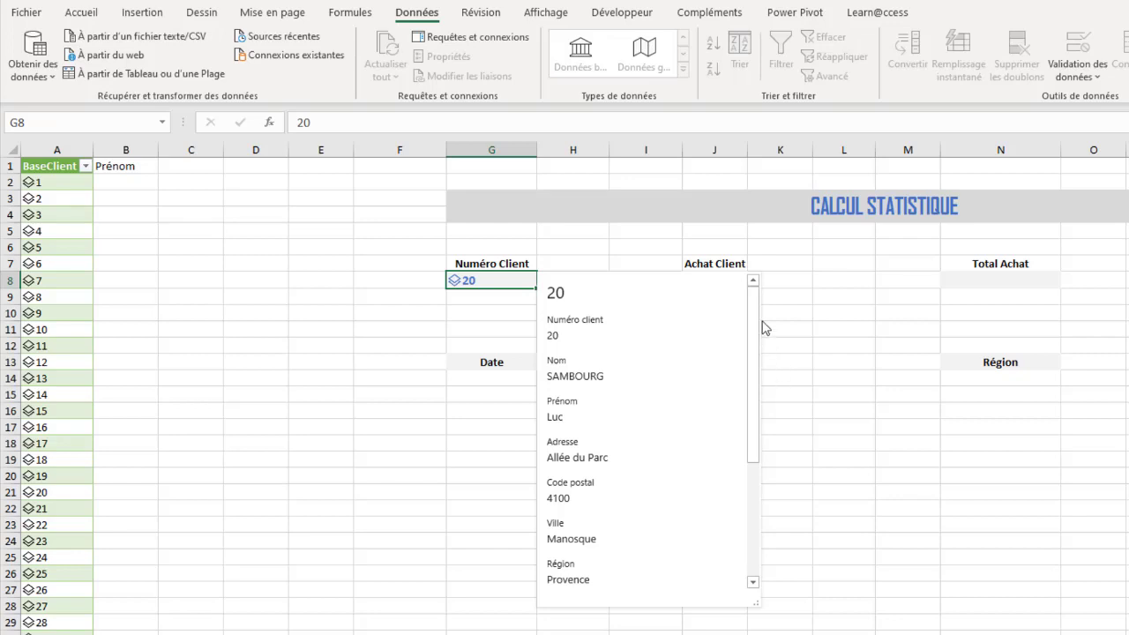
{"action": "left_click_drag", "start_coordinate": [755, 324], "coordinate": [744, 299]}
{"action": "left_click", "coordinate": [479, 282]}
Choose client 26 from the G8 dropdown and review its data card.
{"action": "left_click", "coordinate": [544, 280]}
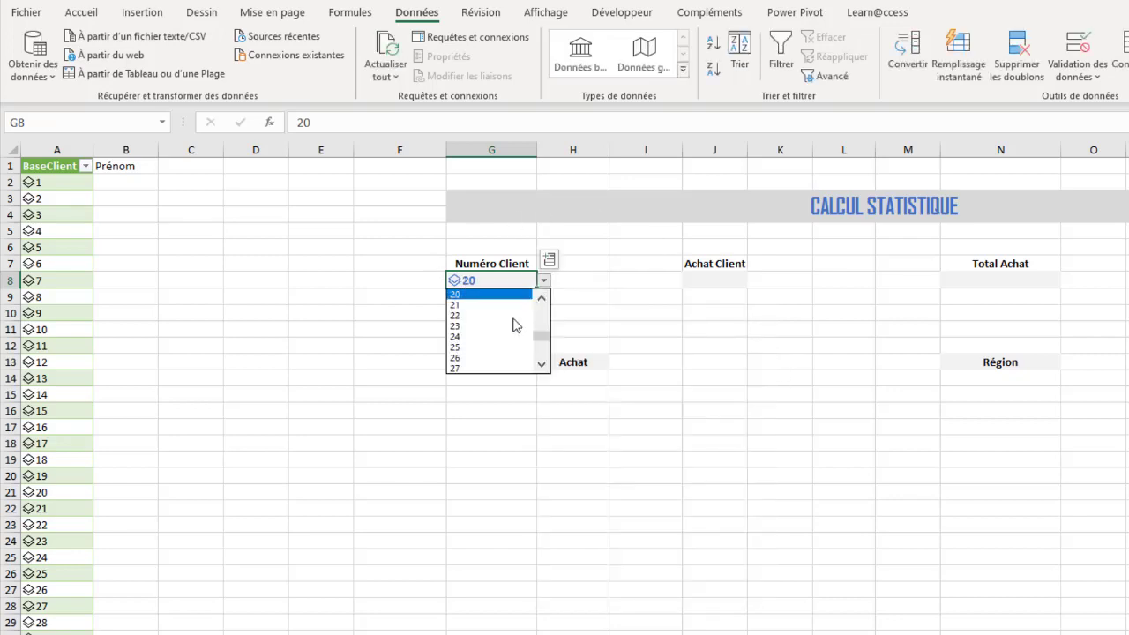
{"action": "left_click", "coordinate": [468, 360]}
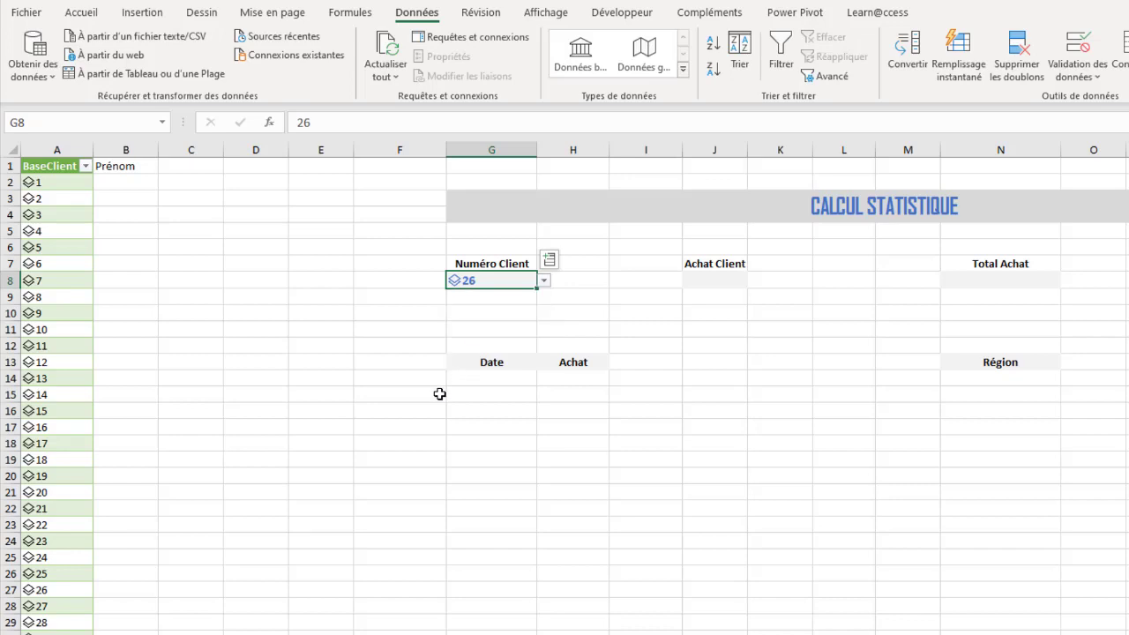
{"action": "left_click", "coordinate": [454, 280]}
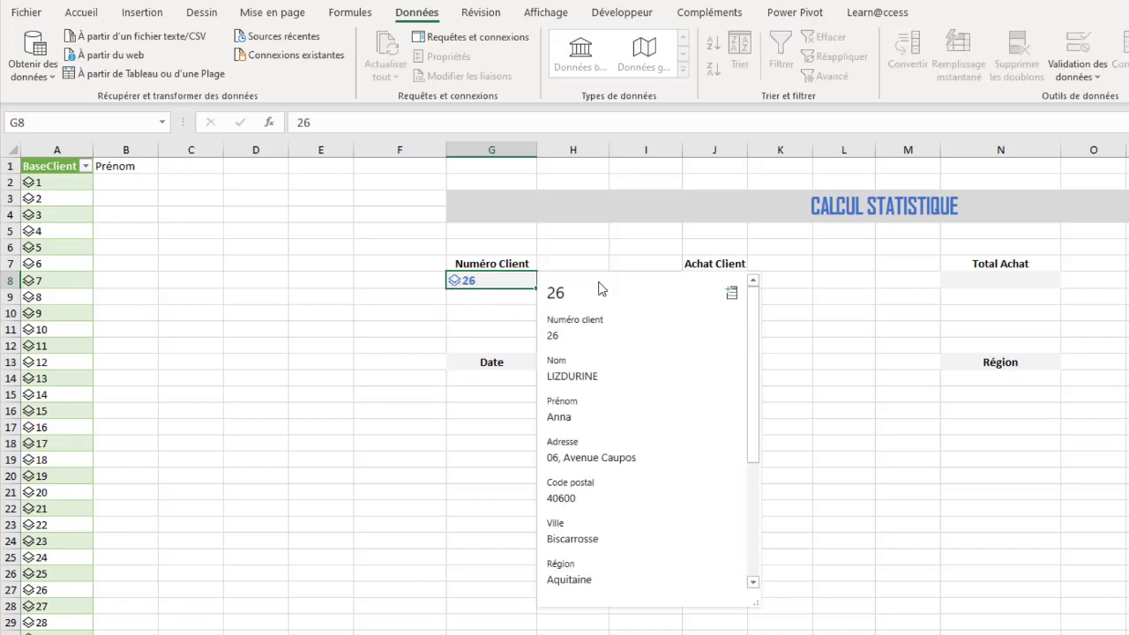
{"action": "mouse_move", "coordinate": [748, 414]}
{"action": "left_mouse_down"}
{"action": "mouse_move", "coordinate": [746, 529]}
{"action": "mouse_move", "coordinate": [760, 317]}
{"action": "left_mouse_up"}
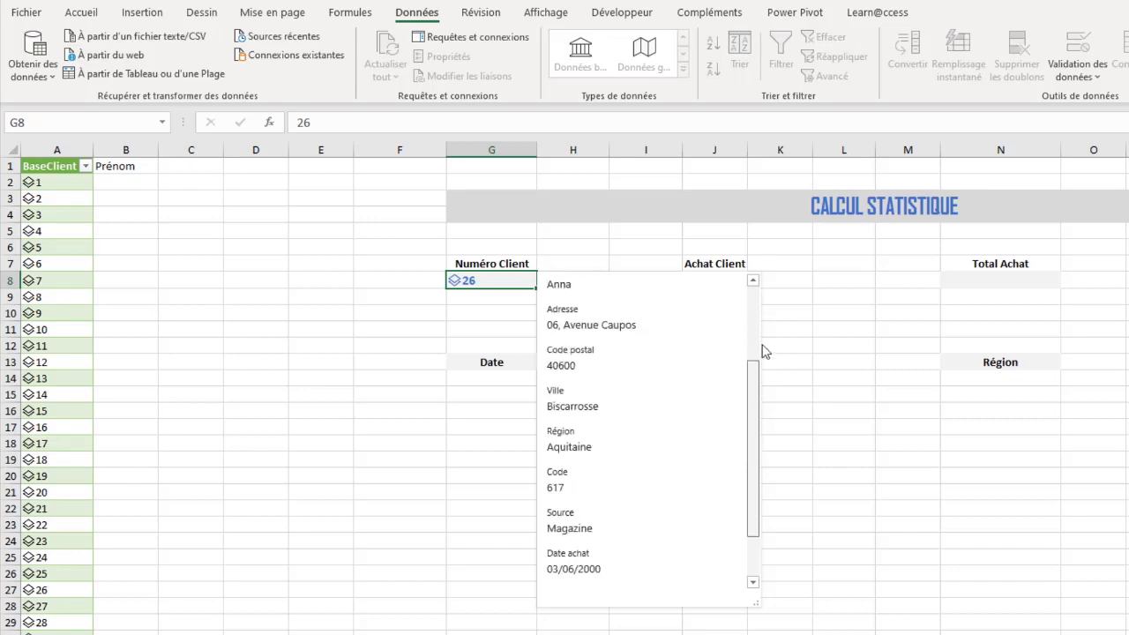
{"action": "left_click", "coordinate": [487, 284]}
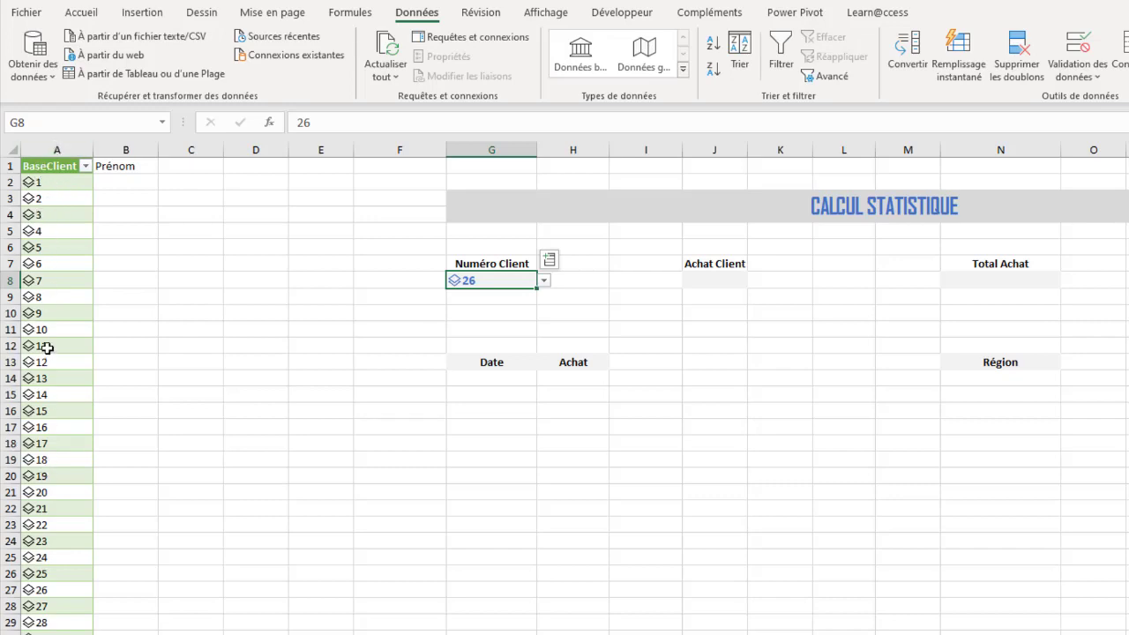
{"action": "left_click", "coordinate": [721, 279]}
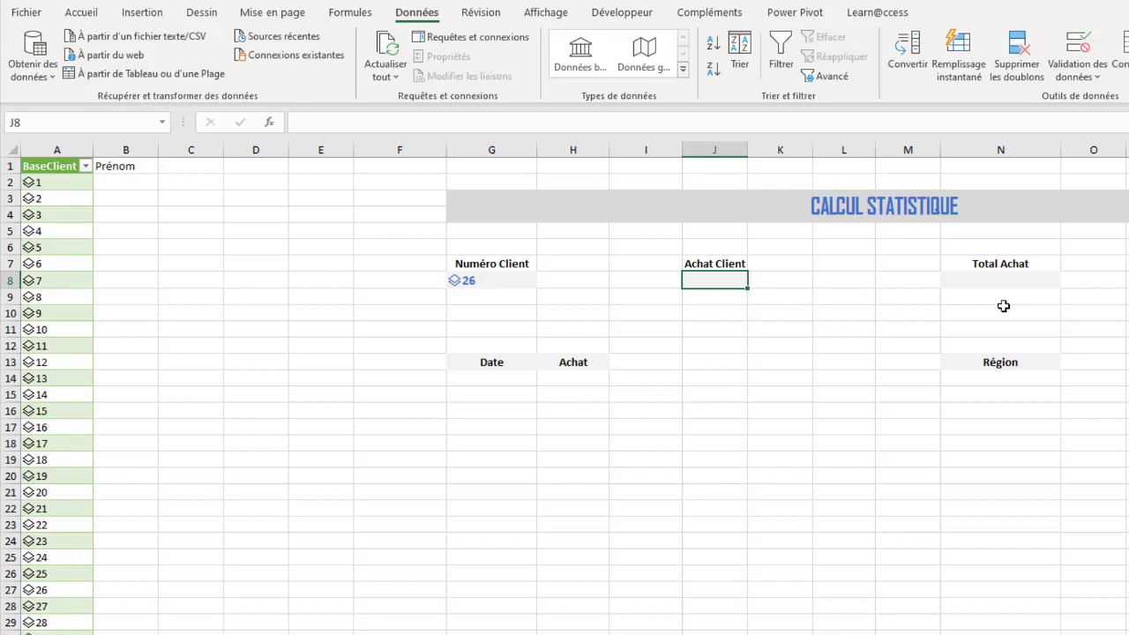
Enter =G8.[Total achats] in J8 so Achat Client shows 250,00 €.
{"action": "type", "text": "="}
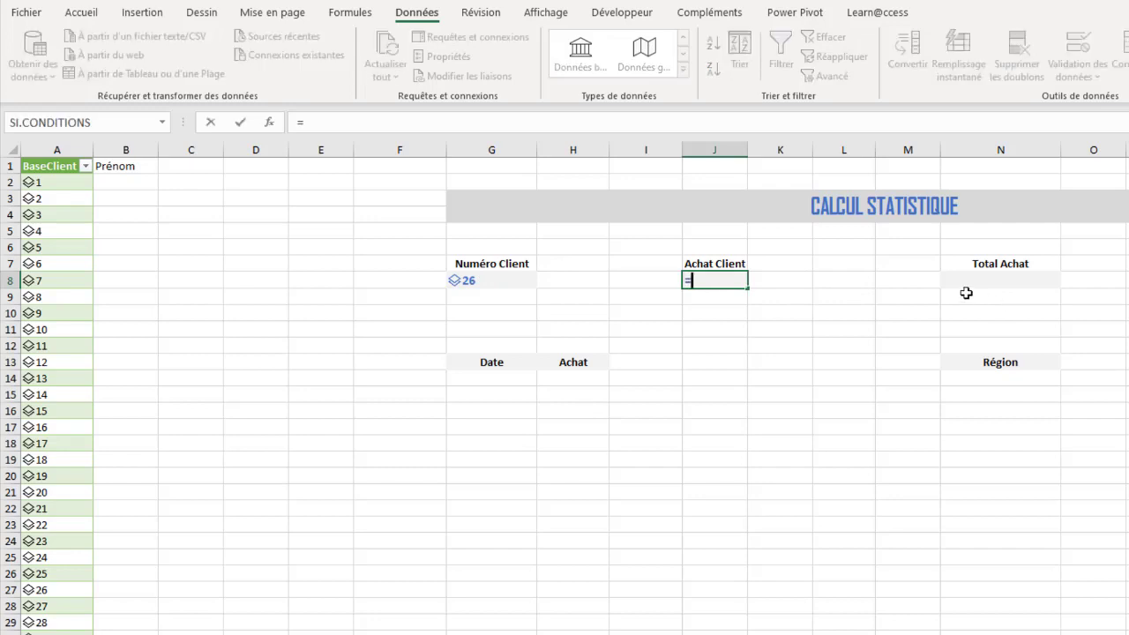
{"action": "left_click", "coordinate": [521, 279]}
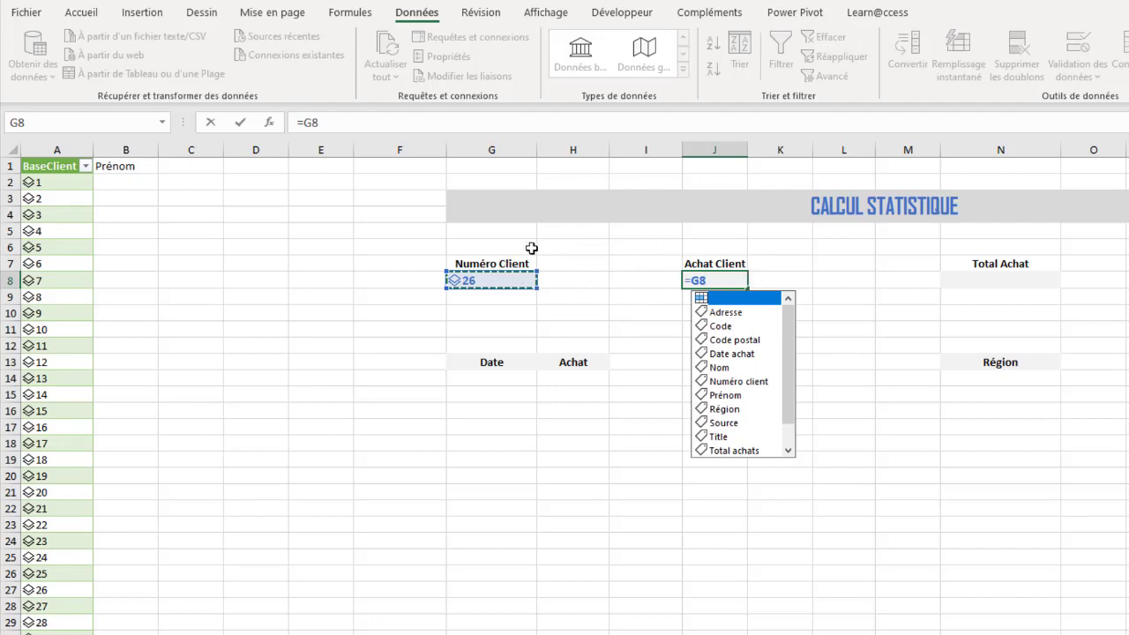
{"action": "left_click", "coordinate": [465, 279]}
{"action": "left_click_drag", "start_coordinate": [793, 318], "coordinate": [794, 342]}
{"action": "scroll", "coordinate": [794, 381], "scroll_direction": "up", "scroll_amount": 1}
{"action": "double_click", "coordinate": [732, 451]}
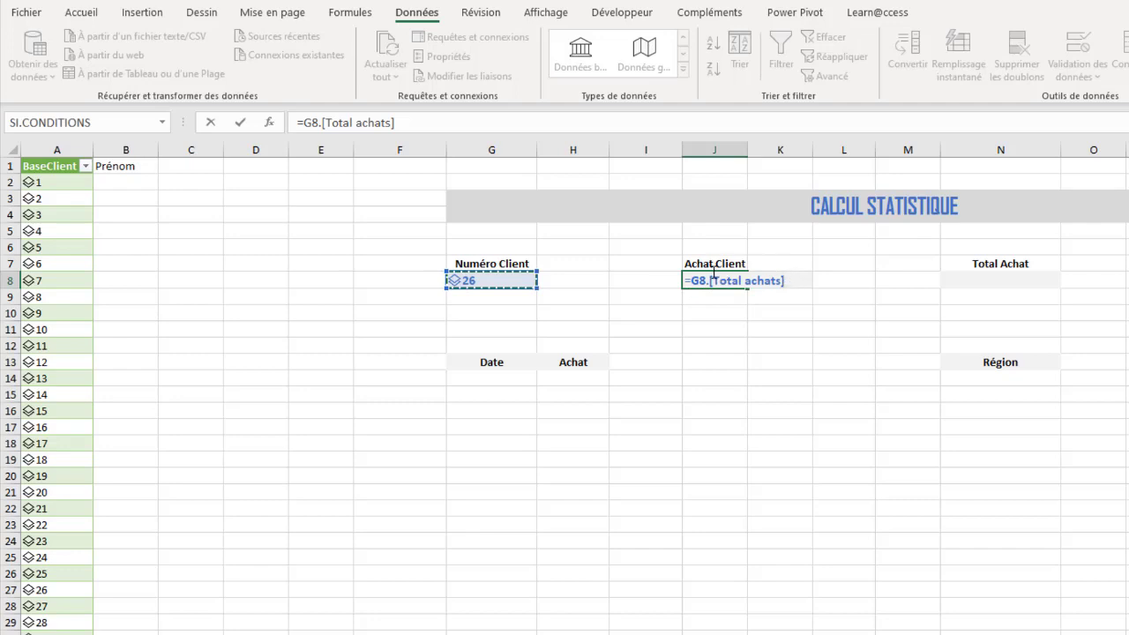
{"action": "key", "text": "Return"}
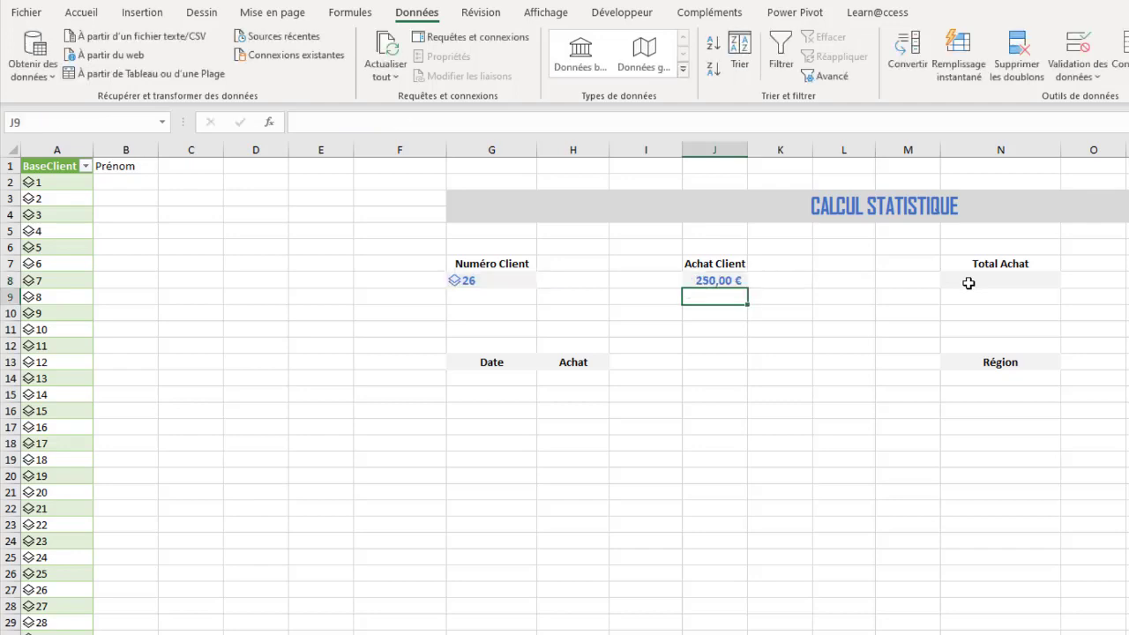
{"action": "left_click", "coordinate": [726, 276]}
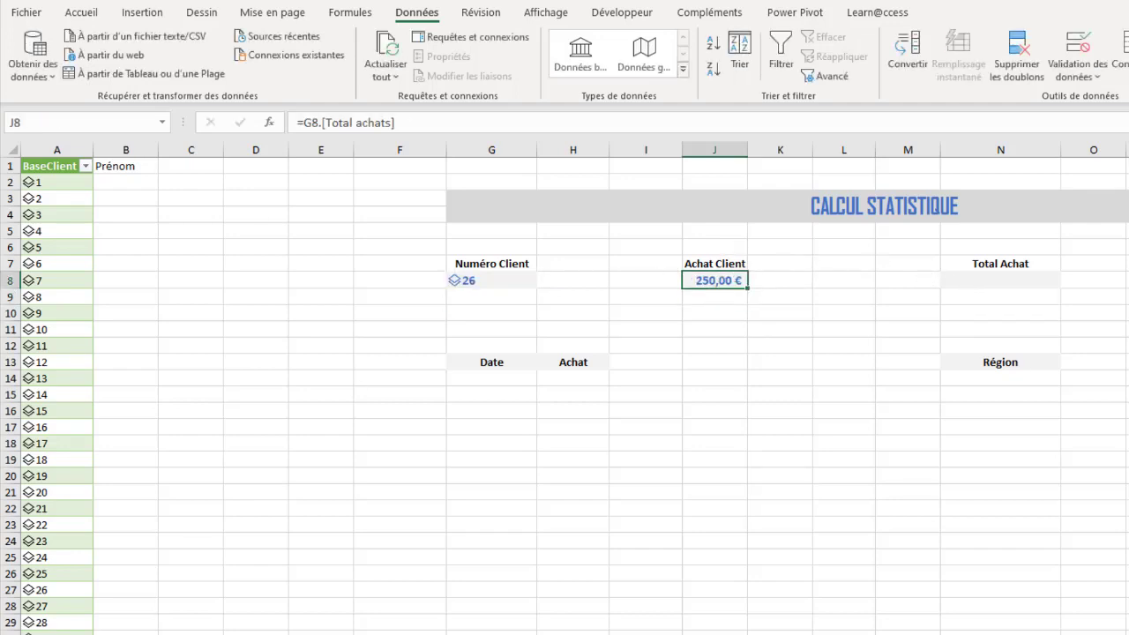
{"action": "key", "text": "ctrl+Page_Down"}
On Sources, confirm client 26's Total achats of 250 and locate client 14.
{"action": "left_click", "coordinate": [81, 588]}
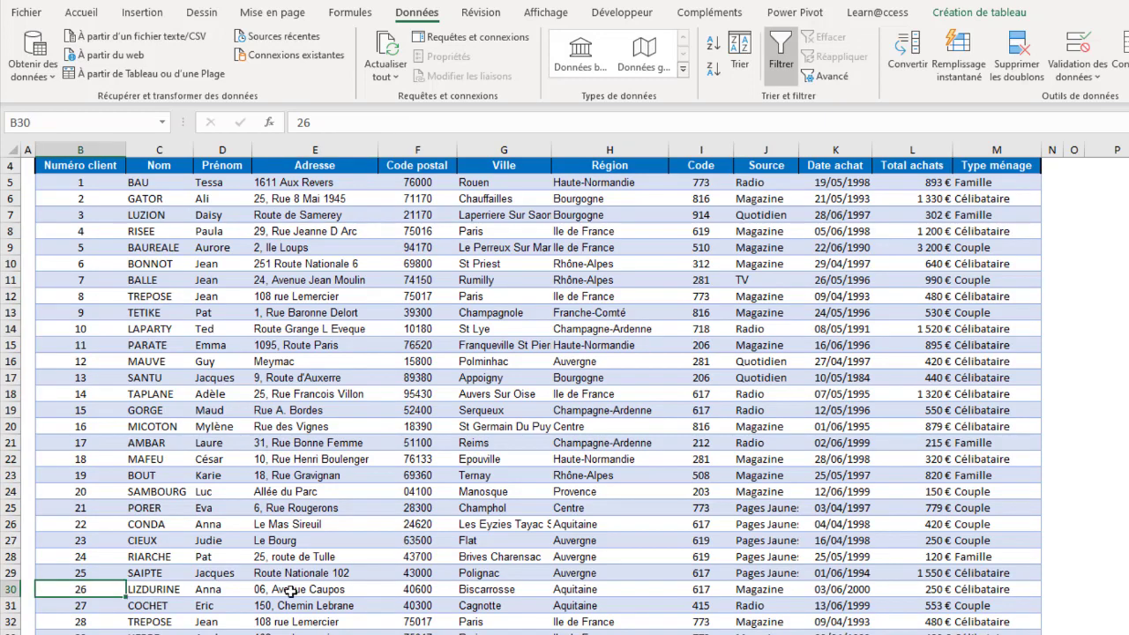
{"action": "left_click_drag", "start_coordinate": [291, 590], "coordinate": [970, 589]}
{"action": "left_click", "coordinate": [913, 589]}
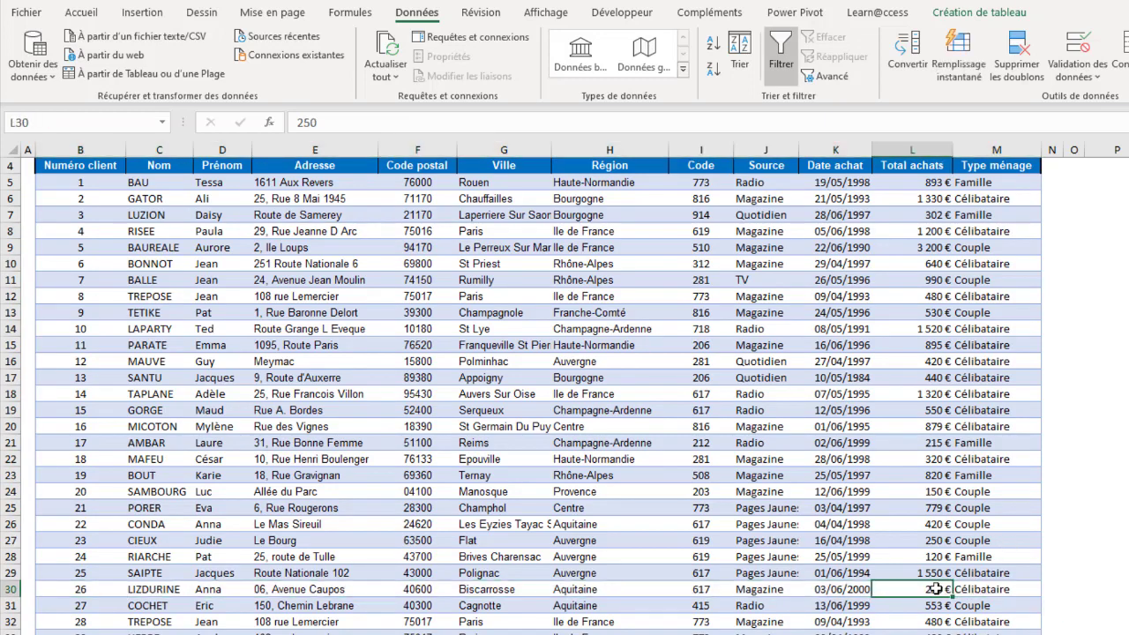
{"action": "left_click", "coordinate": [928, 397]}
{"action": "left_click", "coordinate": [82, 396]}
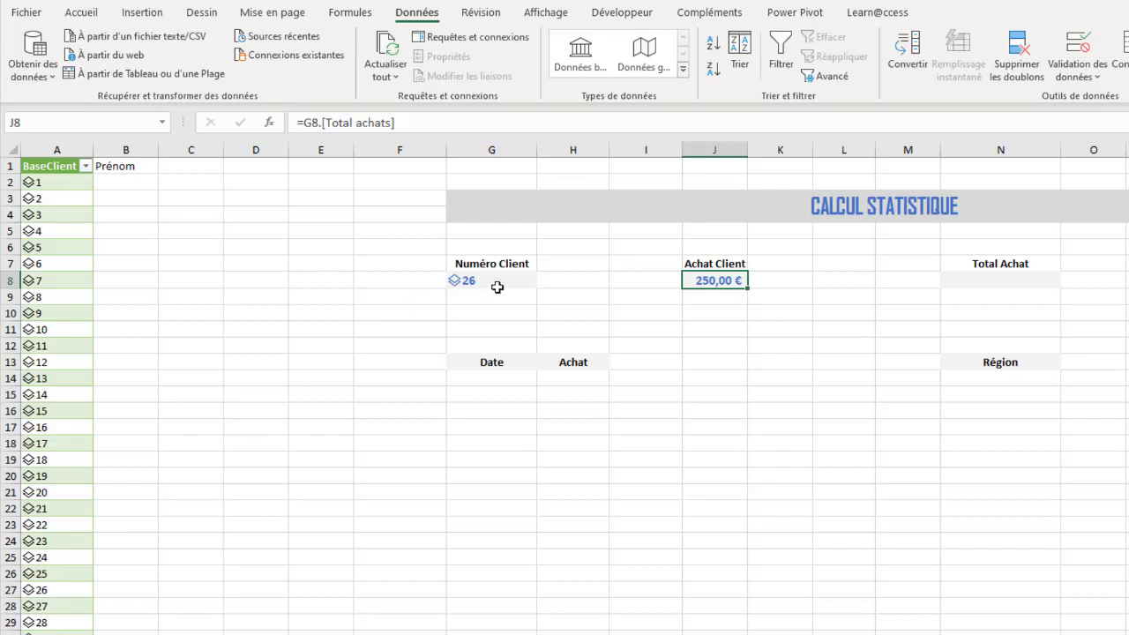
Choose client 14 in G8 and widen column J to show 1 320,00 €.
{"action": "left_click", "coordinate": [493, 281]}
{"action": "left_click", "coordinate": [545, 284]}
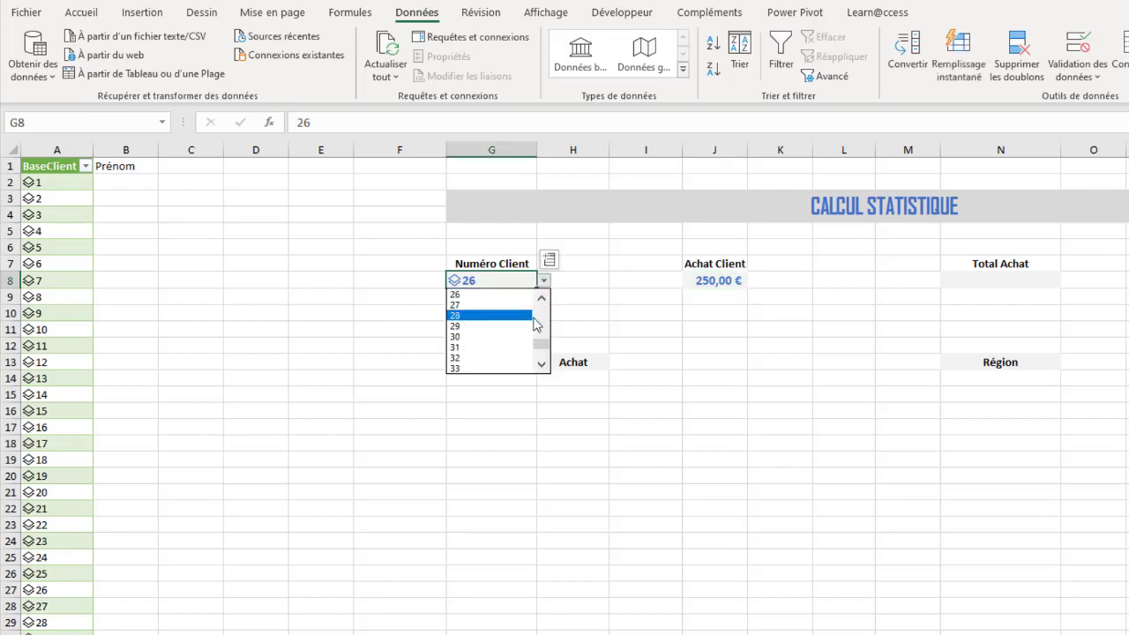
{"action": "left_click_drag", "start_coordinate": [540, 347], "coordinate": [544, 323]}
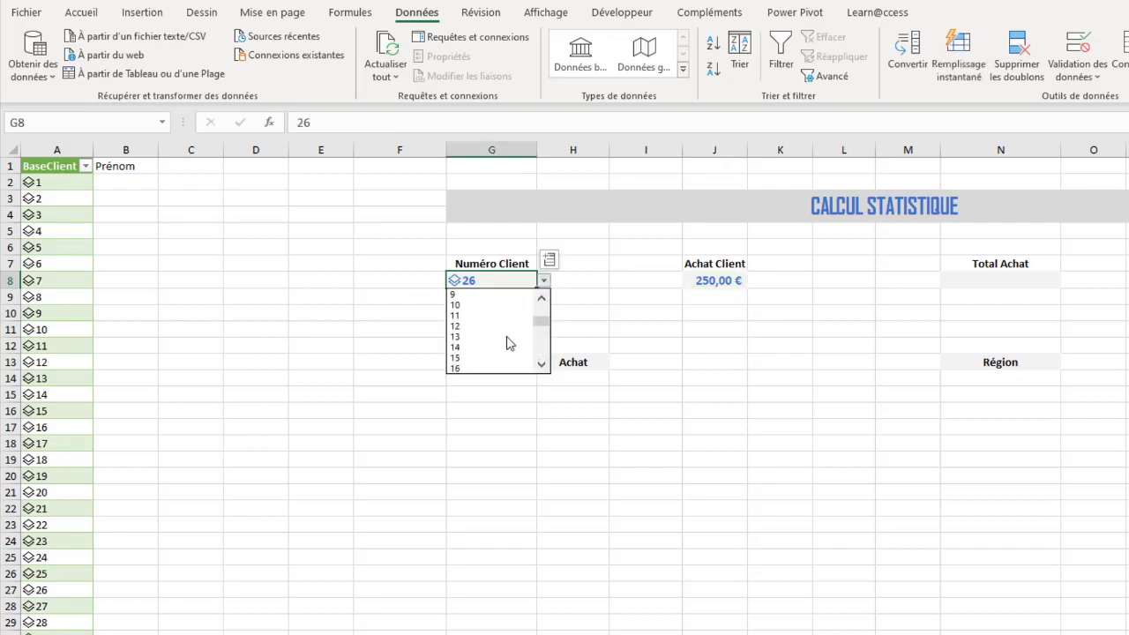
{"action": "left_click", "coordinate": [509, 345]}
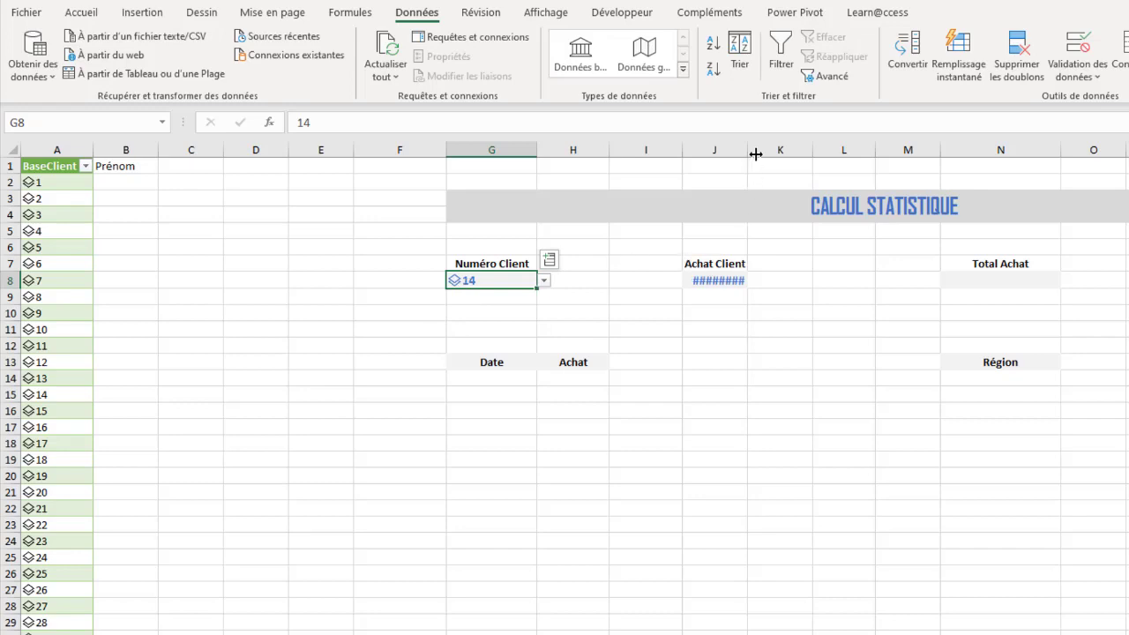
{"action": "left_click_drag", "start_coordinate": [747, 150], "coordinate": [771, 150]}
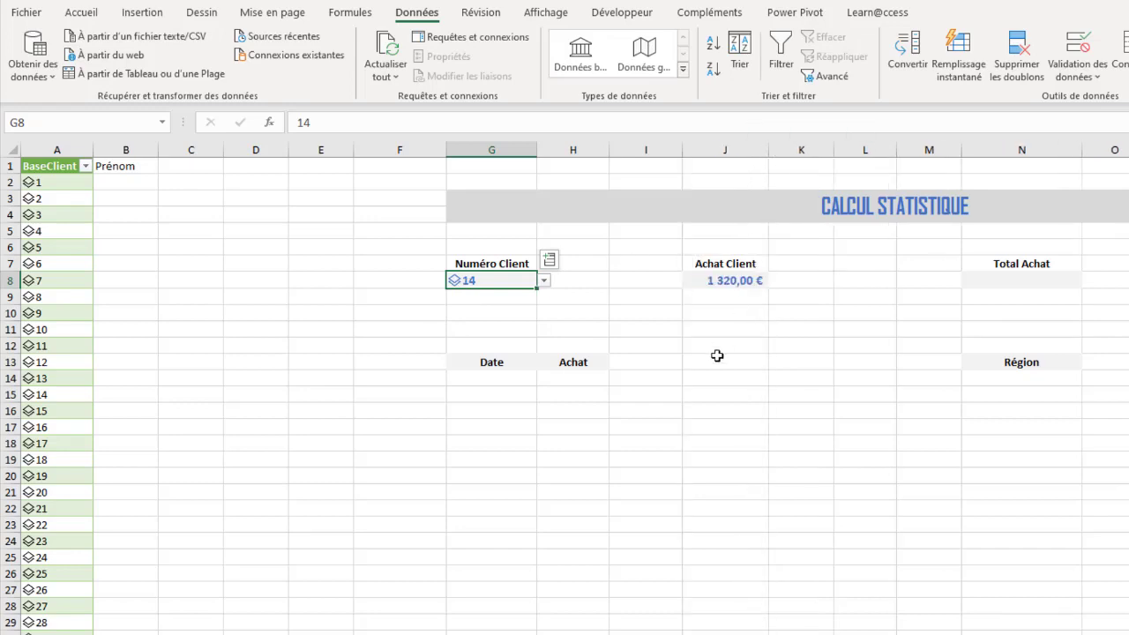
{"action": "left_click", "coordinate": [739, 280]}
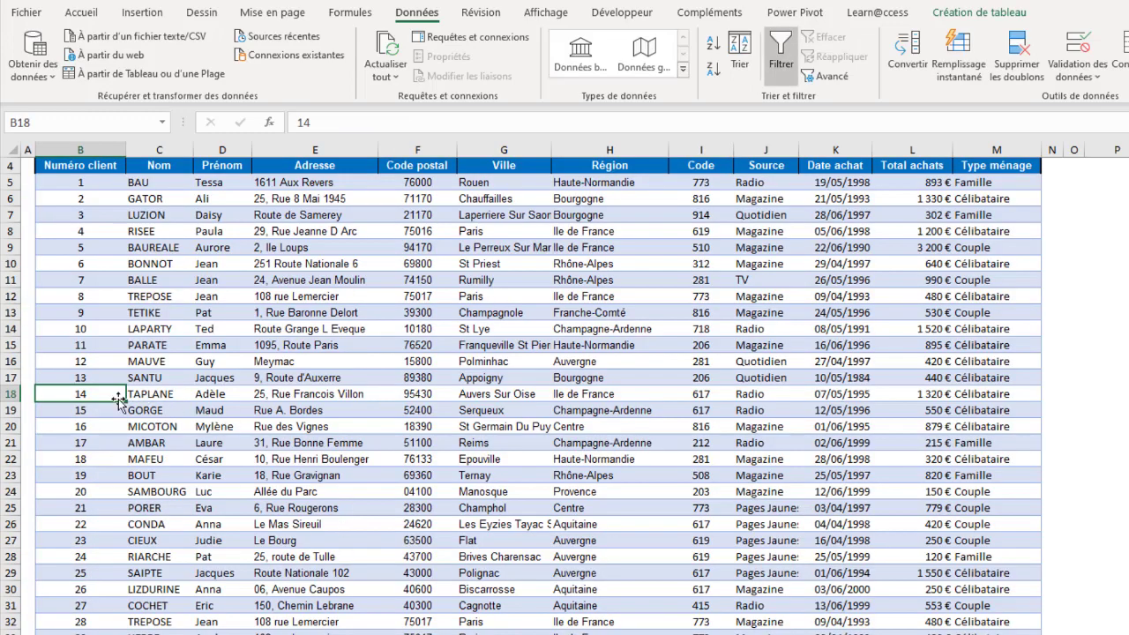
Verify client 14's total of 1320 on Sources, then return to Resultat.
{"action": "mouse_move", "coordinate": [79, 394]}
{"action": "left_mouse_down"}
{"action": "mouse_move", "coordinate": [801, 381]}
{"action": "mouse_move", "coordinate": [996, 396]}
{"action": "left_mouse_up"}
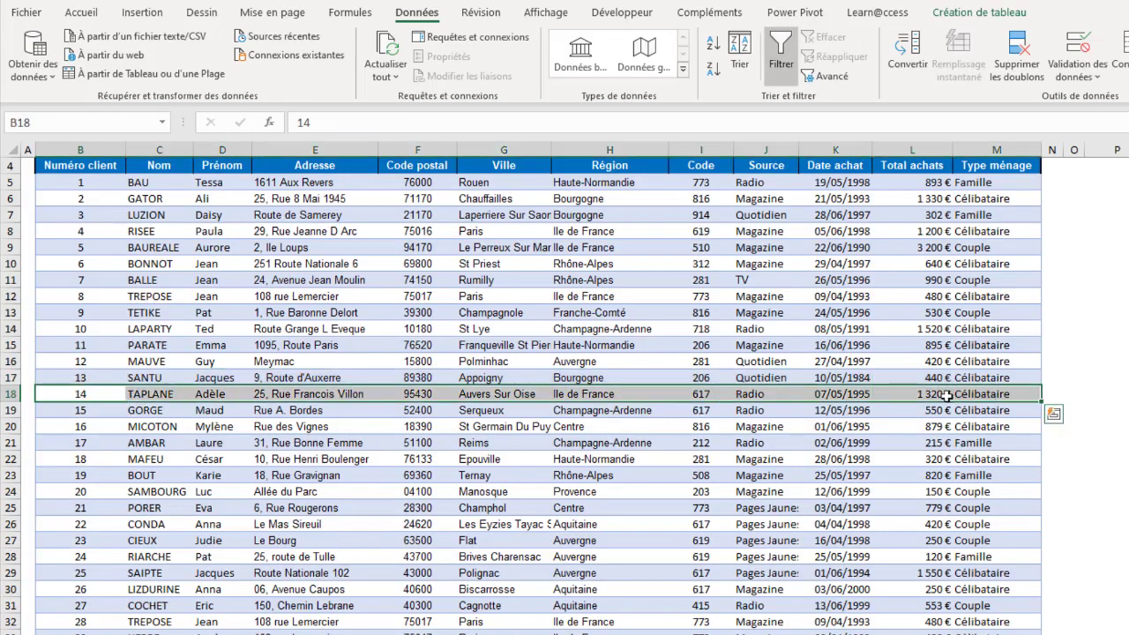
{"action": "left_click", "coordinate": [911, 394]}
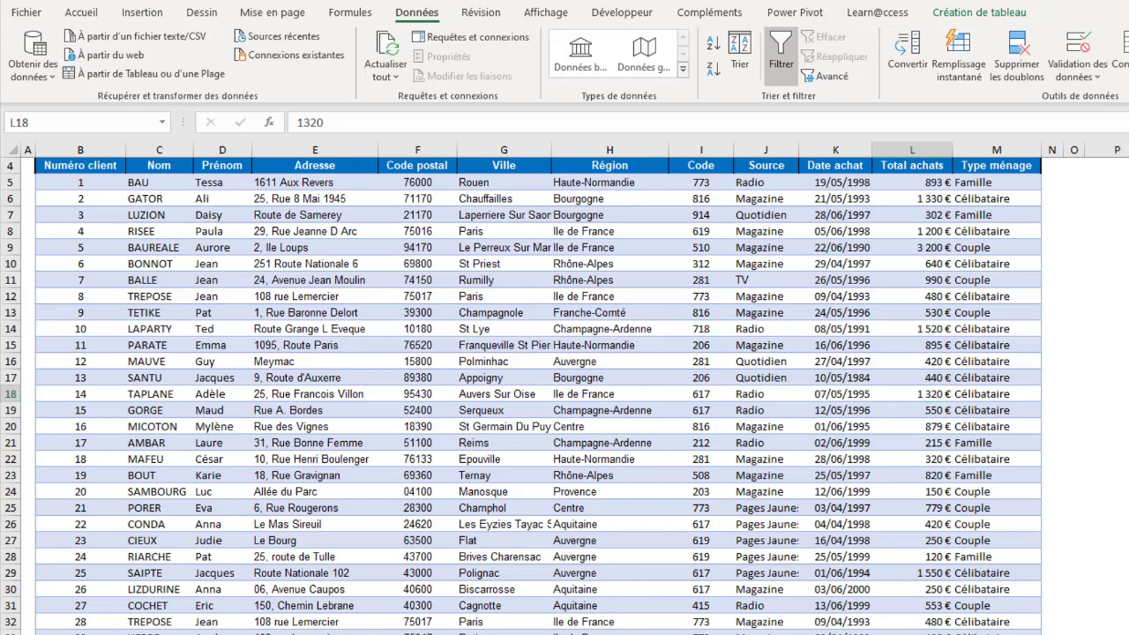
{"action": "key", "text": "ctrl+Page_Up"}
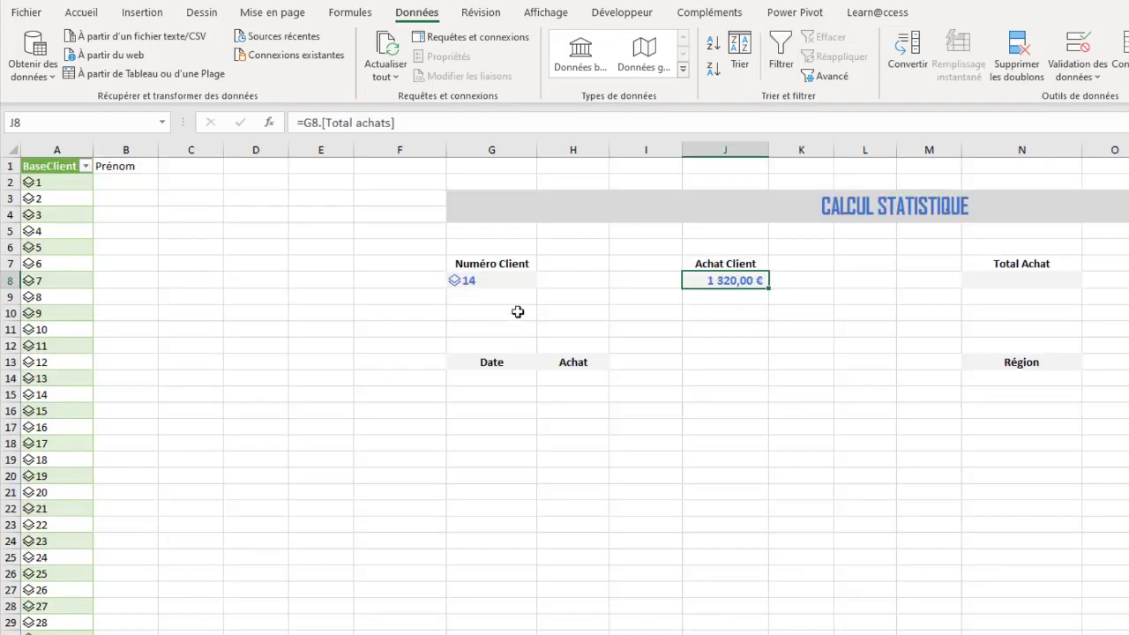
{"action": "left_click", "coordinate": [511, 282]}
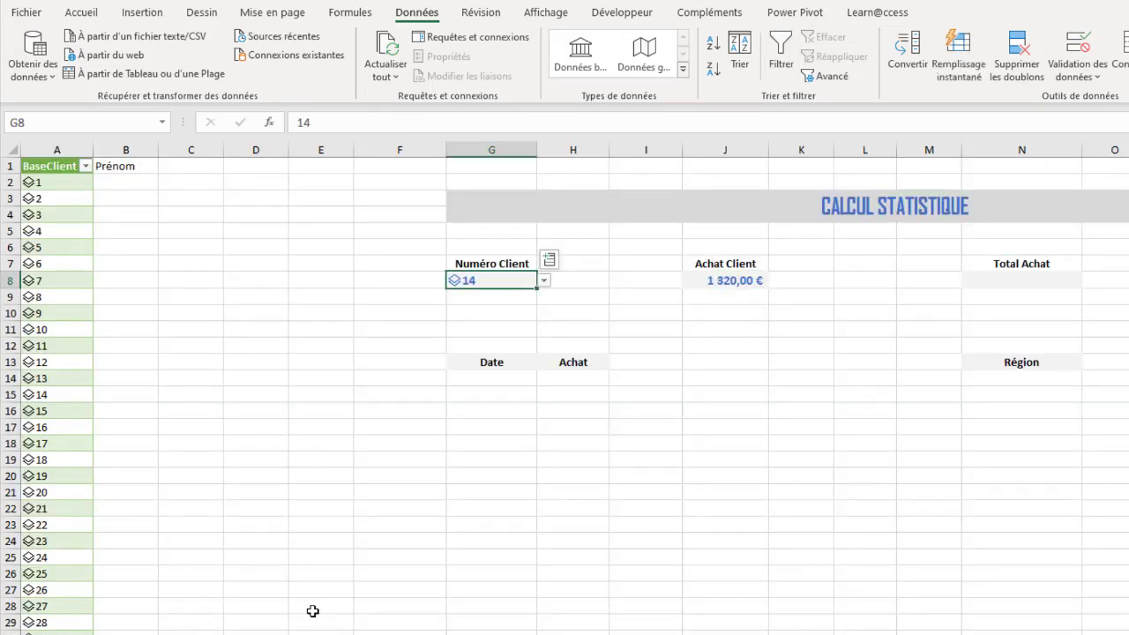
{"action": "left_click", "coordinate": [1048, 279]}
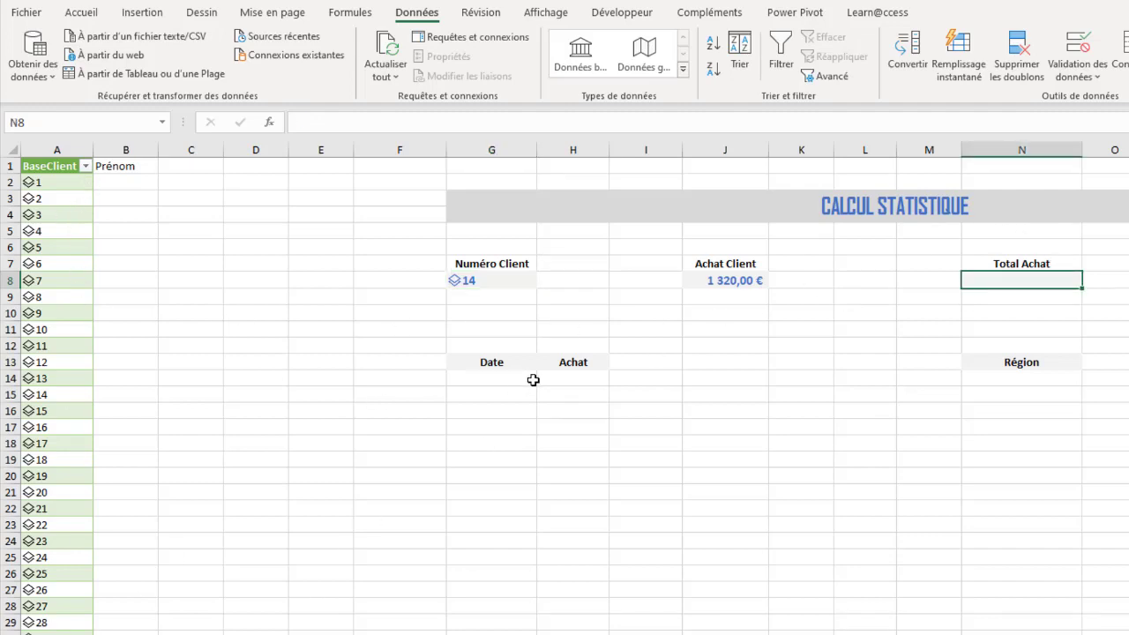
Enter =SOMME(TCClient[BaseClient].[Total achats]) in N8, giving 31 091,00 €.
{"action": "type", "text": "="}
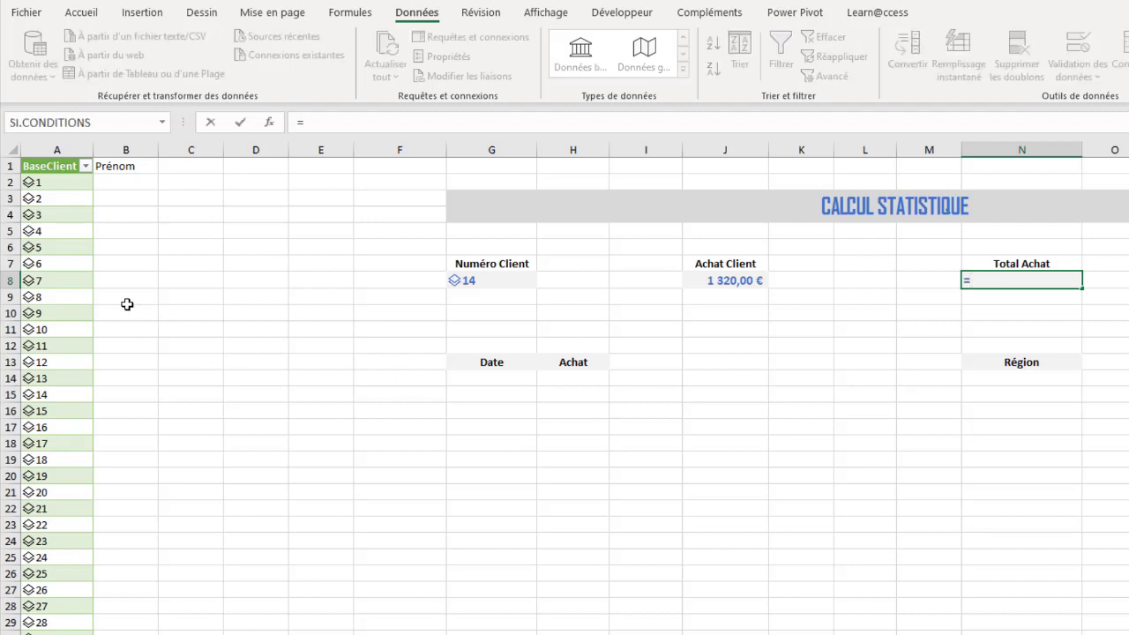
{"action": "left_click", "coordinate": [62, 153]}
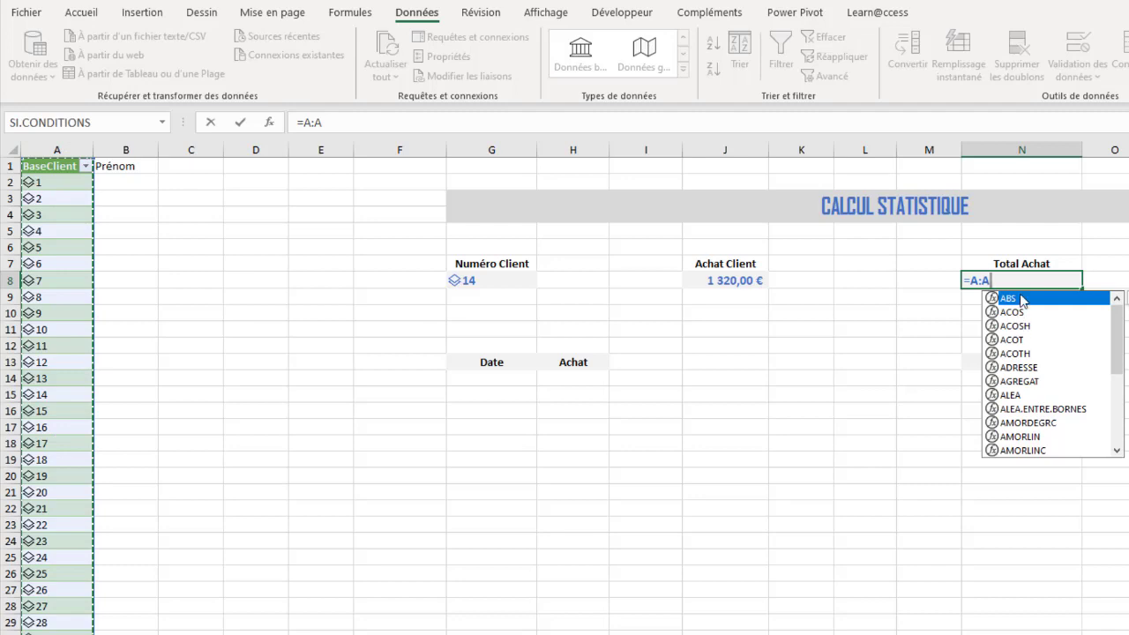
{"action": "key", "text": "BackSpace"}
{"action": "key", "text": "BackSpace"}
{"action": "key", "text": "BackSpace"}
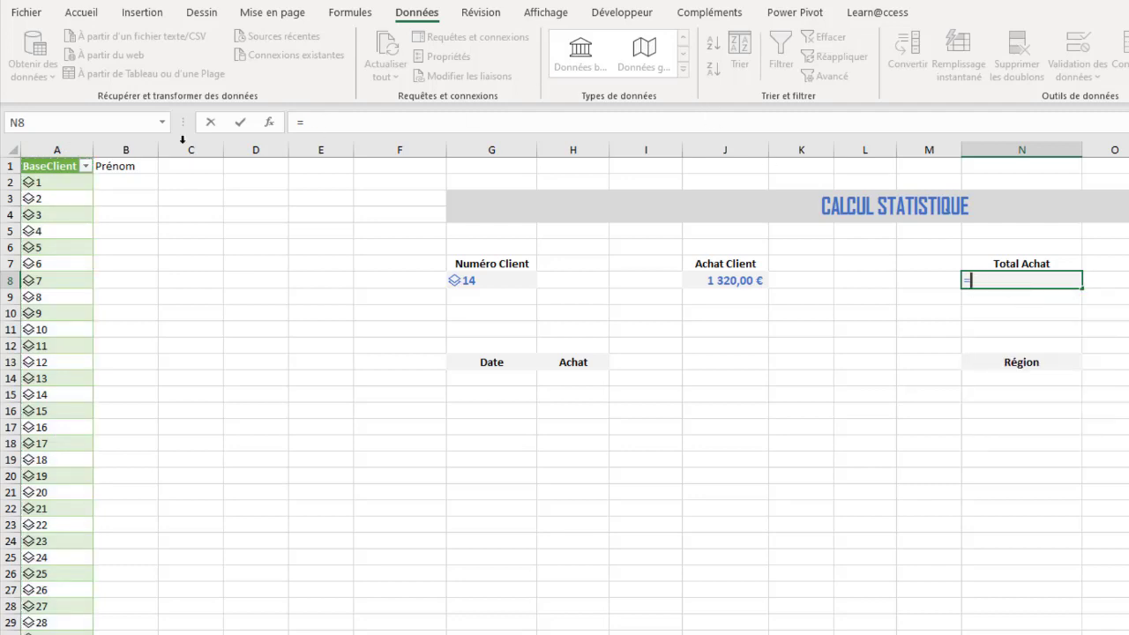
{"action": "left_click", "coordinate": [42, 153]}
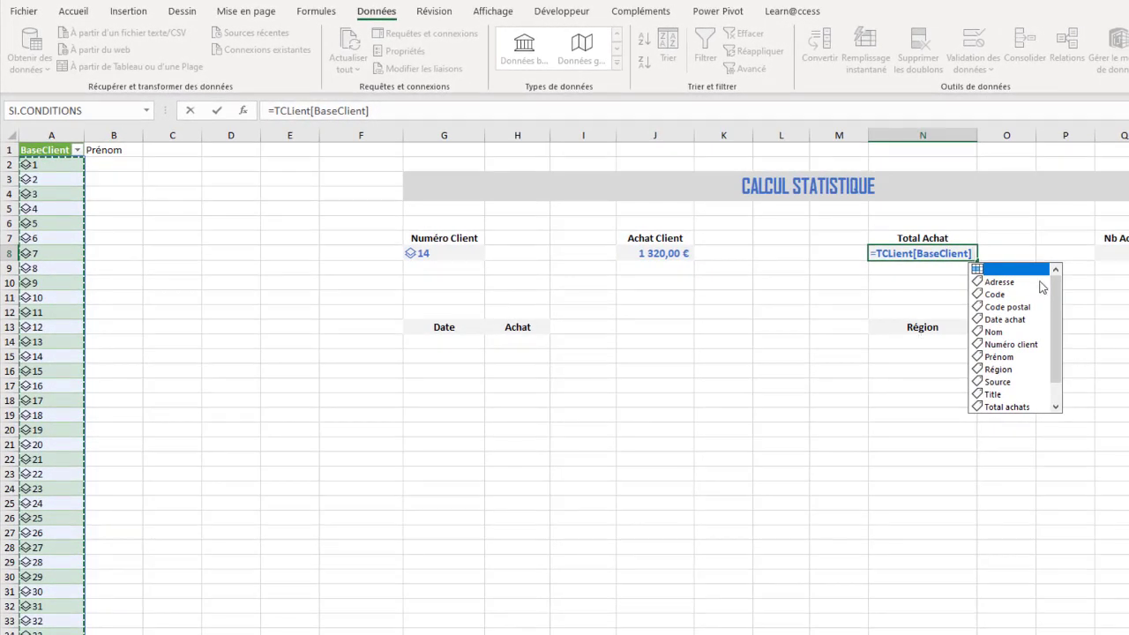
{"action": "double_click", "coordinate": [1006, 406]}
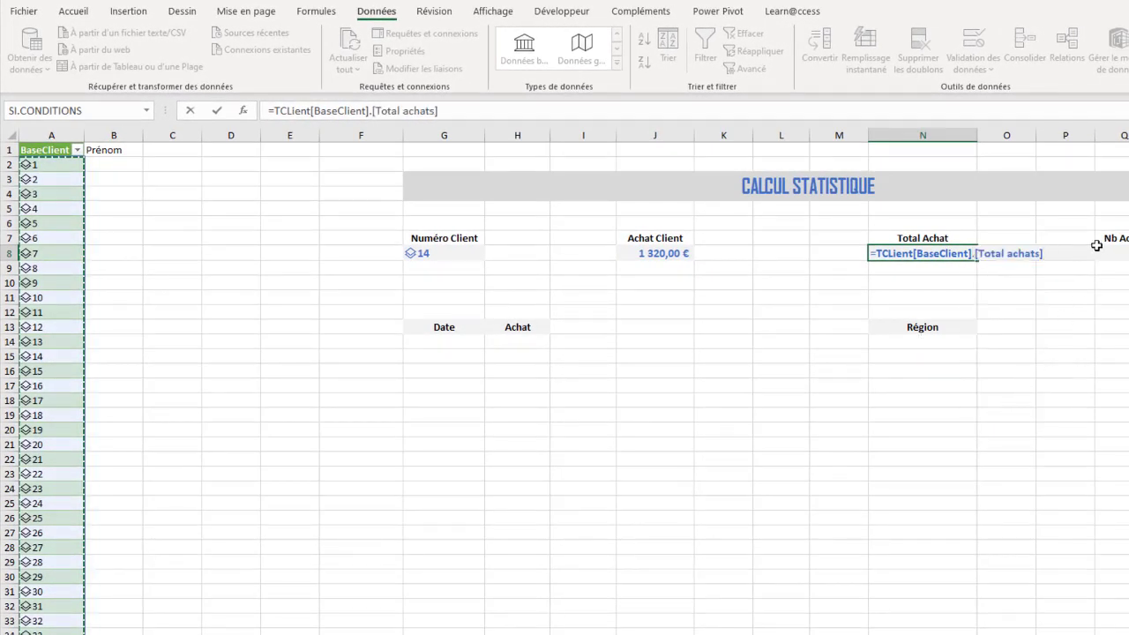
{"action": "left_click", "coordinate": [876, 254]}
{"action": "type", "text": "SOMME"}
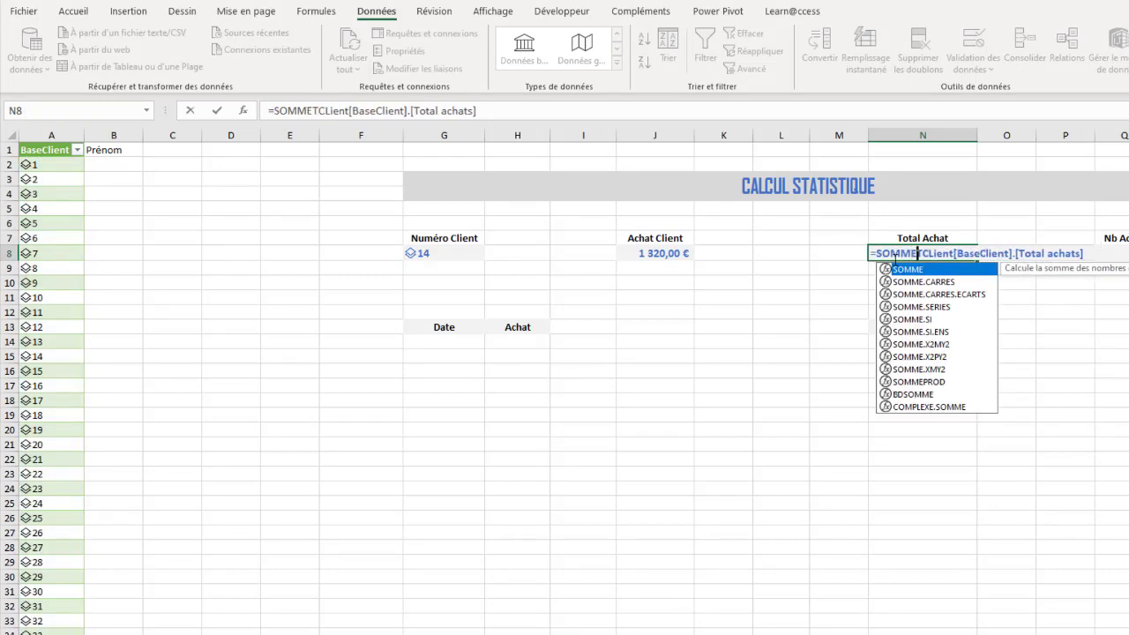
{"action": "type", "text": "("}
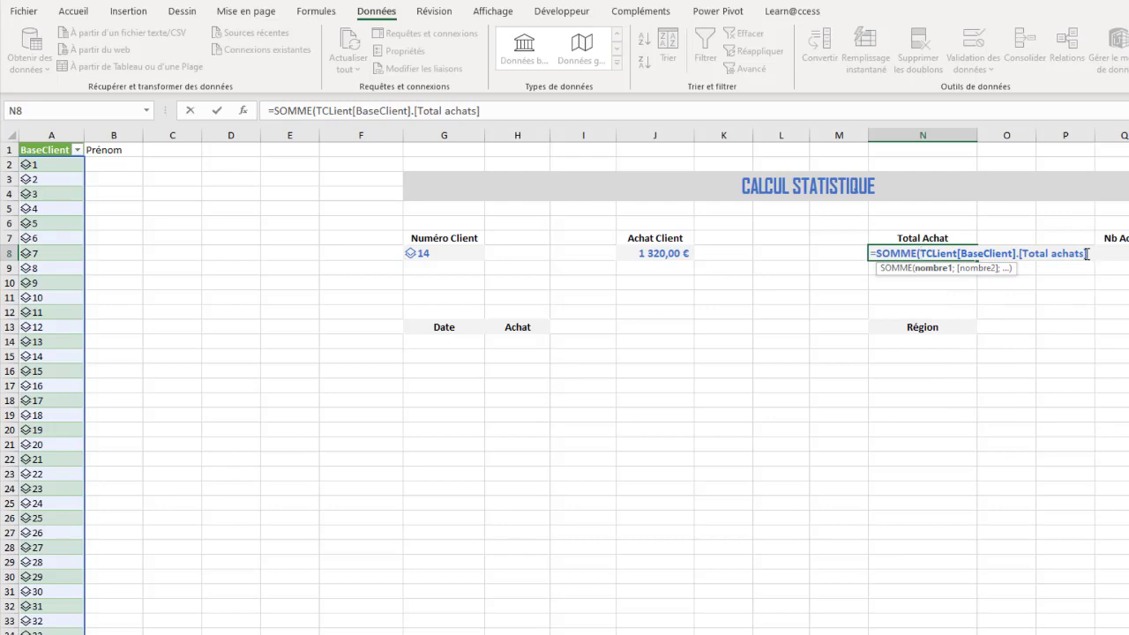
{"action": "type", "text": ")"}
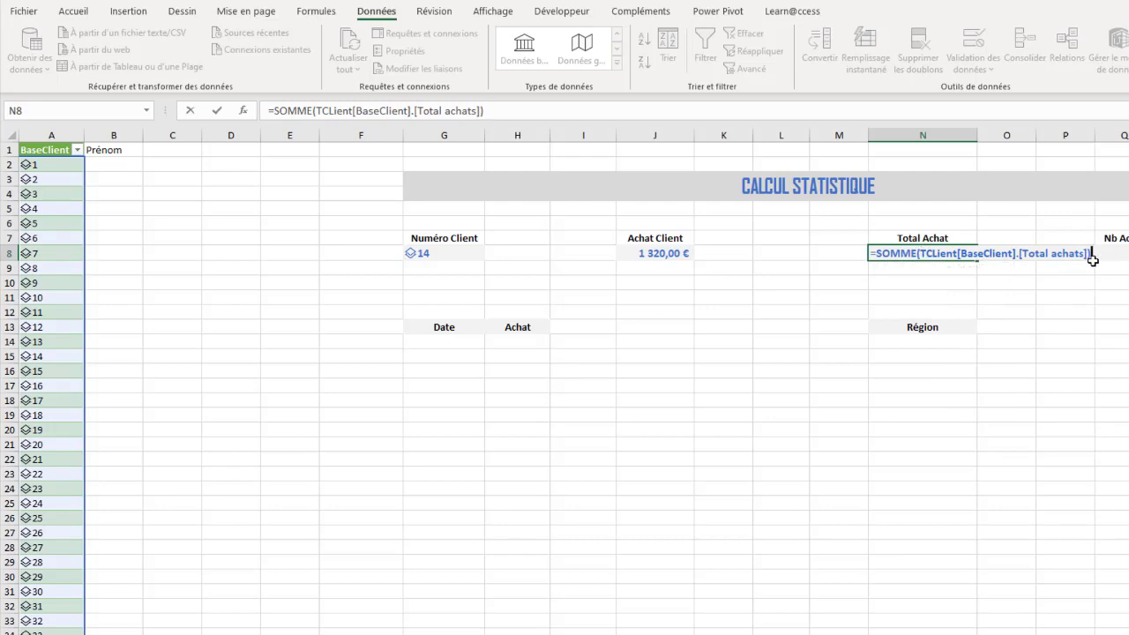
{"action": "key", "text": "Return"}
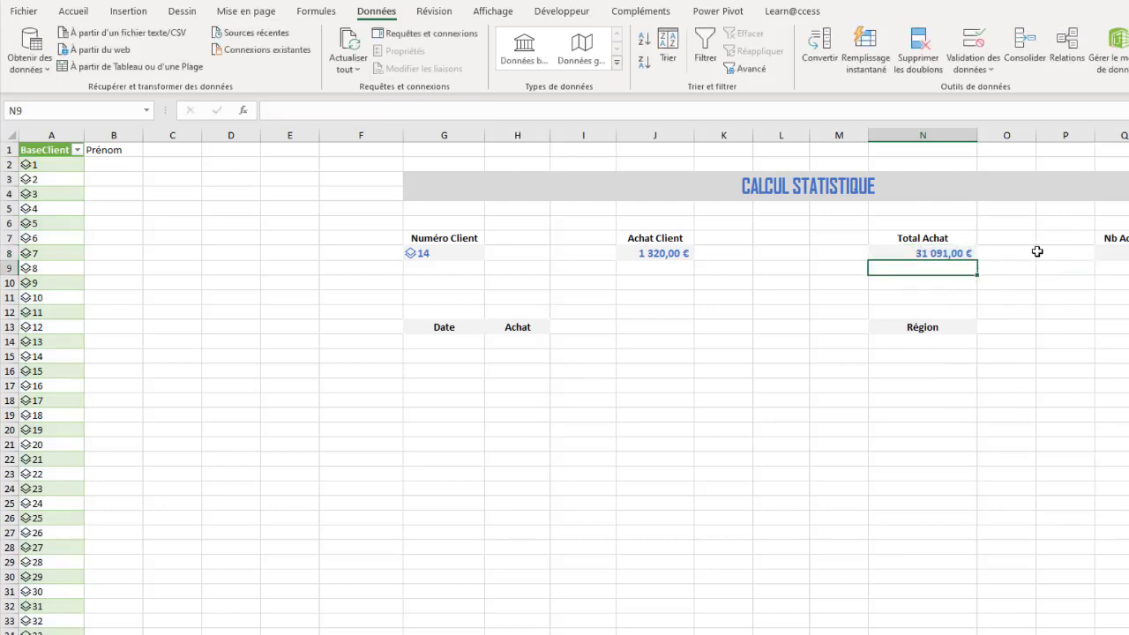
{"action": "left_click", "coordinate": [948, 250]}
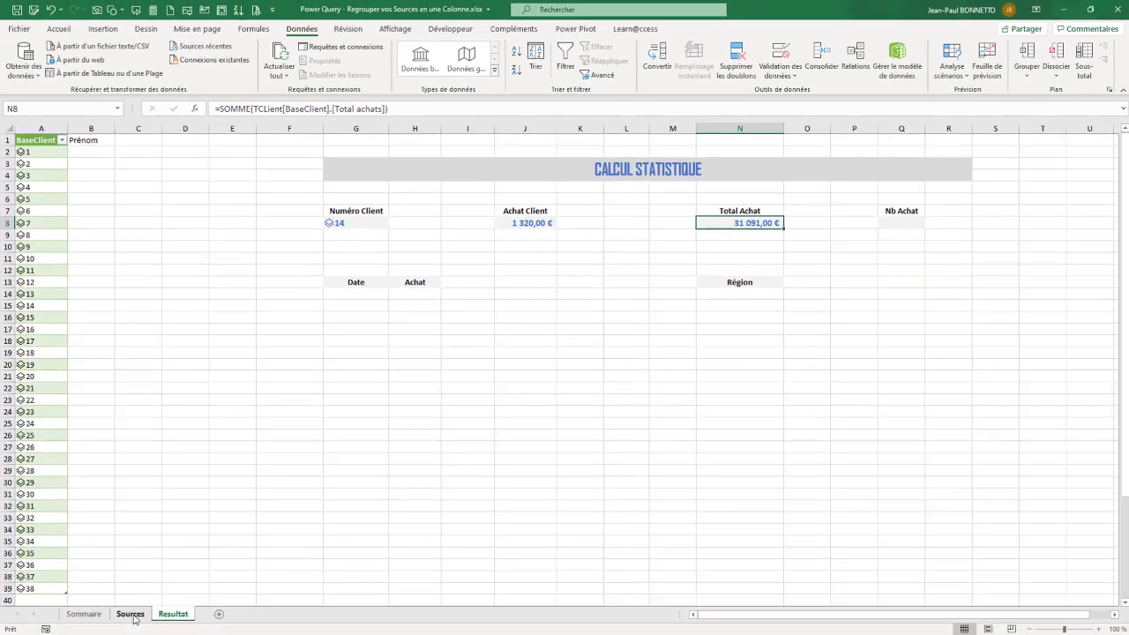
{"action": "left_click", "coordinate": [129, 612]}
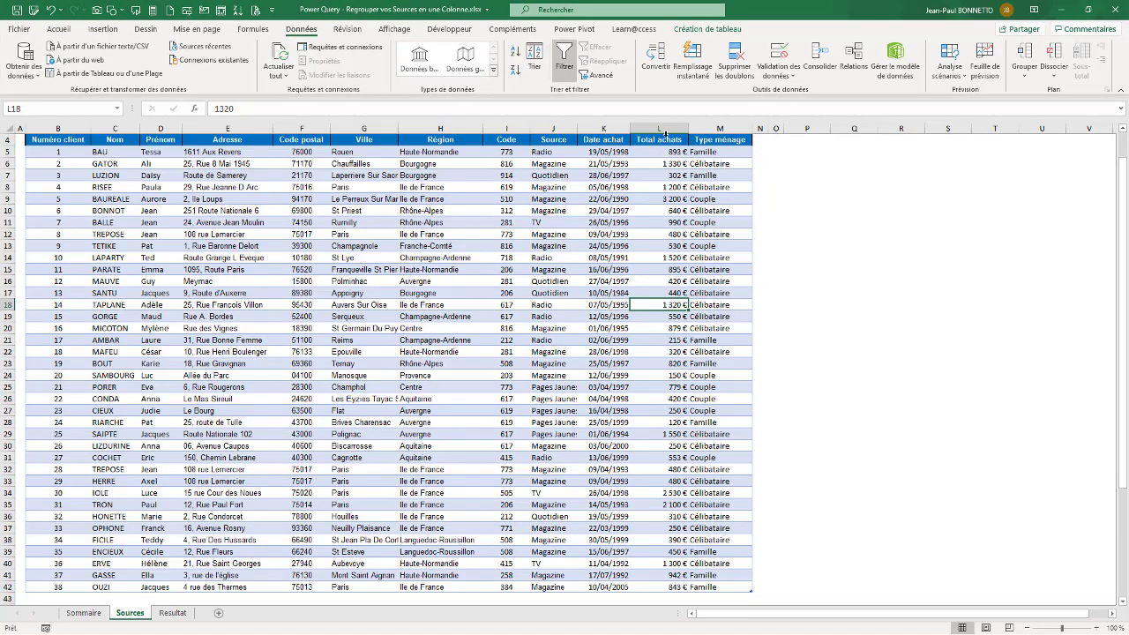
Confirm the Total achats column sums to 31 091,00 € on Sources, then return to Resultat.
{"action": "left_click", "coordinate": [665, 133]}
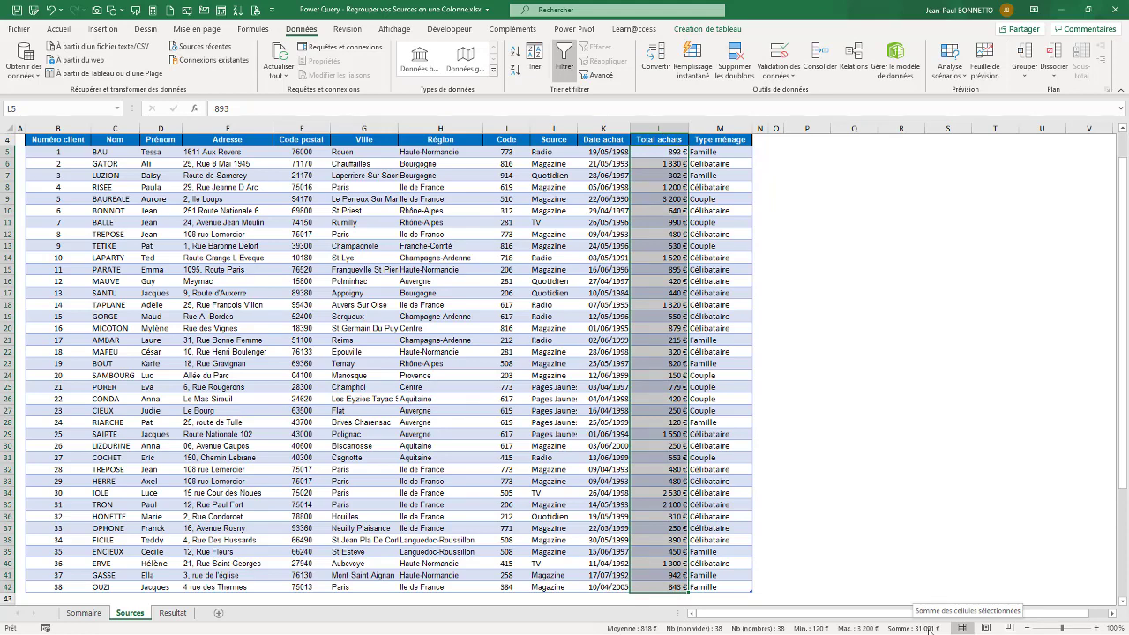
{"action": "left_click", "coordinate": [172, 612]}
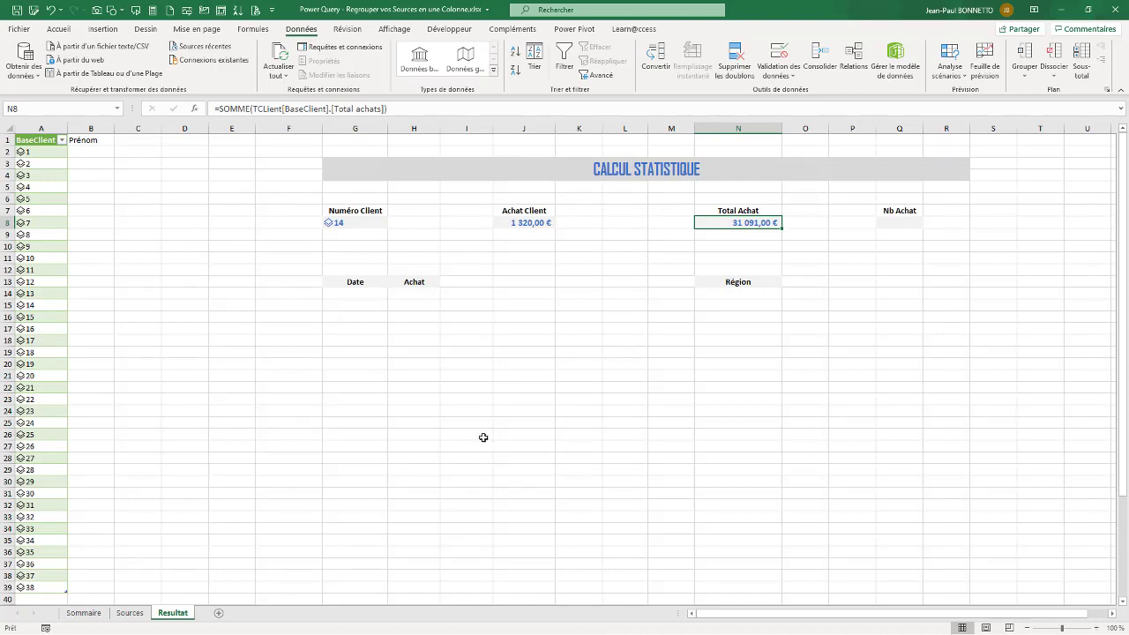
{"action": "left_click", "coordinate": [884, 229]}
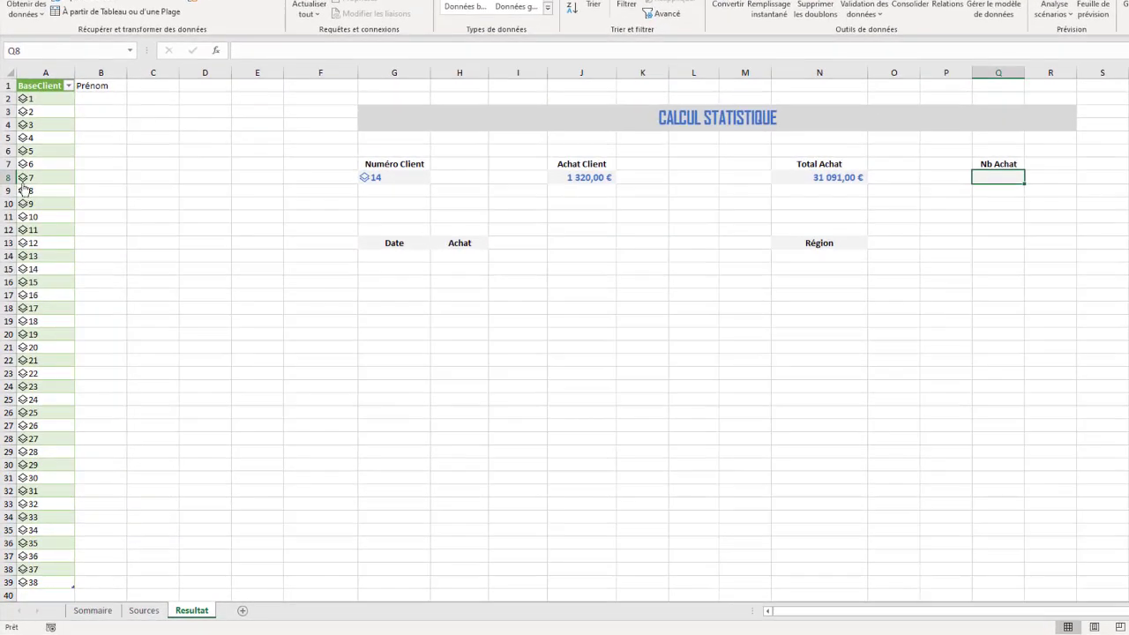
Enter =NBVAL(TCLient[BaseClient]) in Q8 to count the clients, giving 38.
{"action": "left_click", "coordinate": [38, 78]}
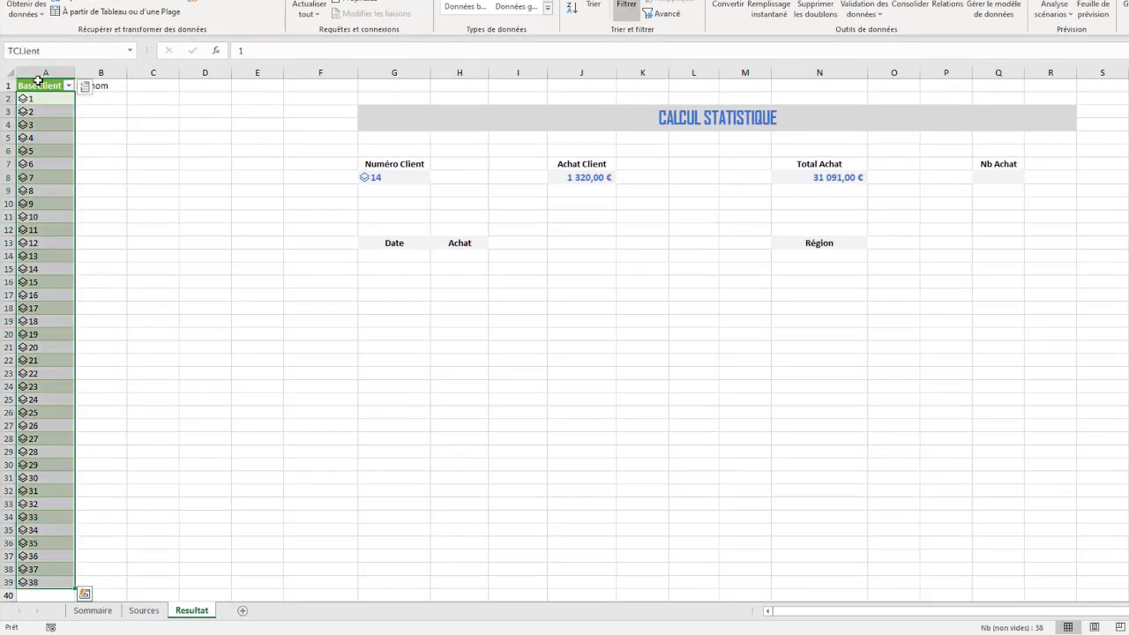
{"action": "left_click", "coordinate": [1001, 178]}
{"action": "type", "text": "="}
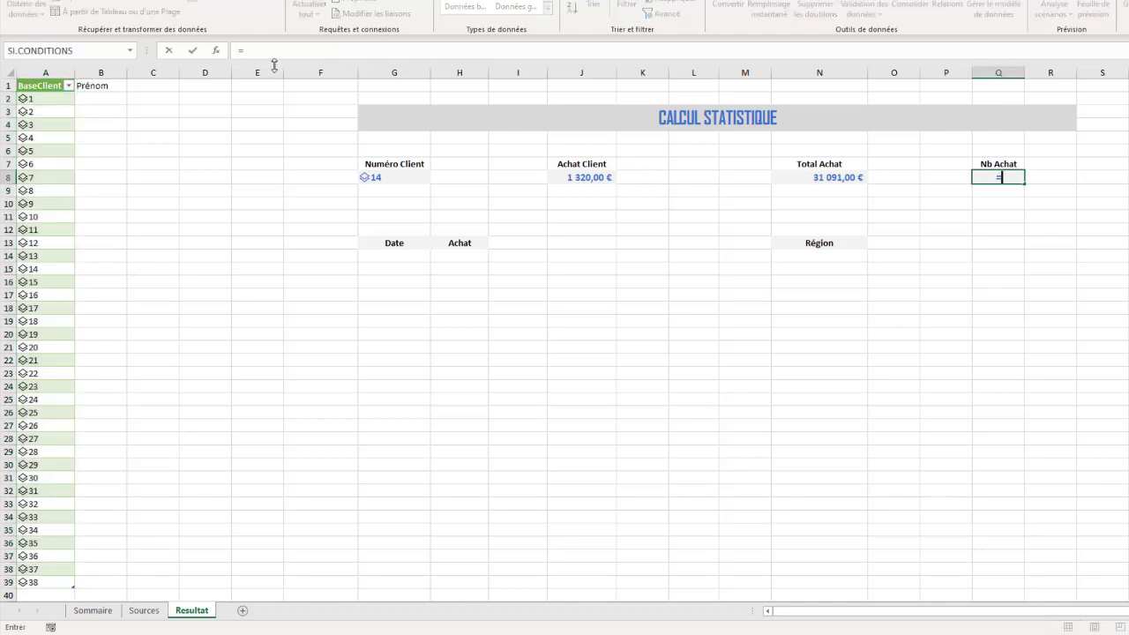
{"action": "left_click", "coordinate": [36, 81]}
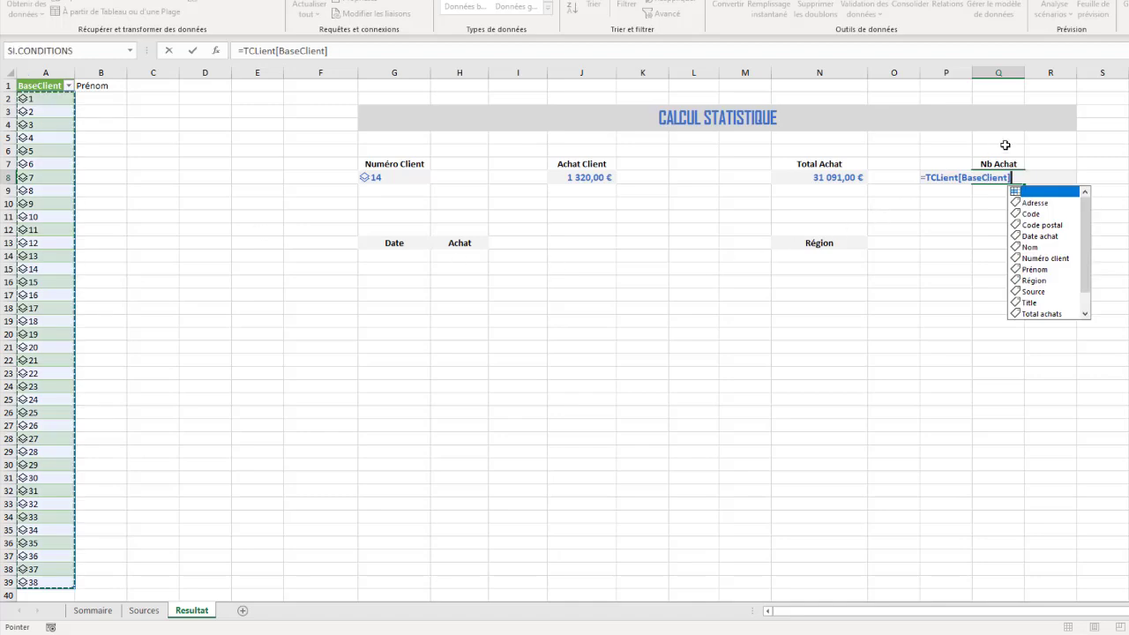
{"action": "left_click", "coordinate": [926, 176]}
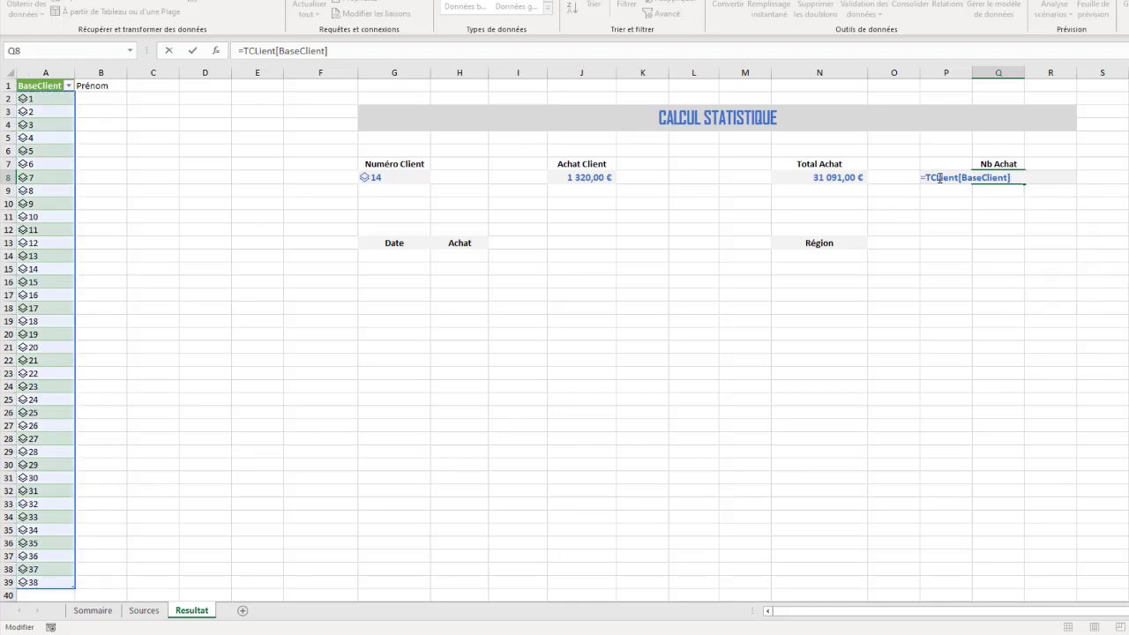
{"action": "type", "text": "NBVAL("}
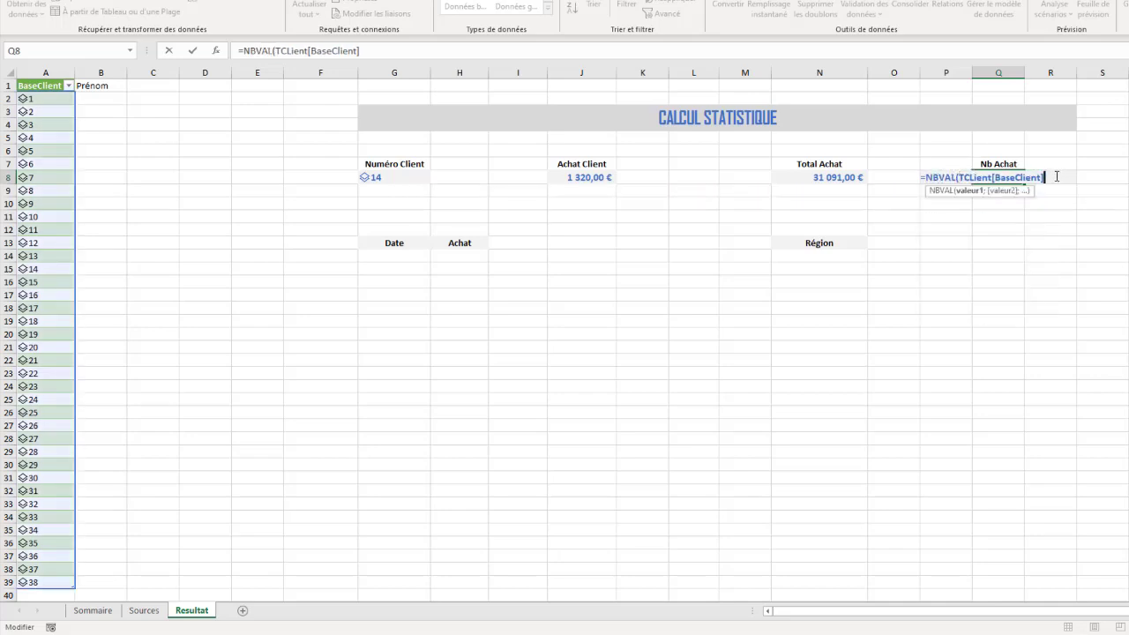
{"action": "type", "text": ")"}
{"action": "key", "text": "Return"}
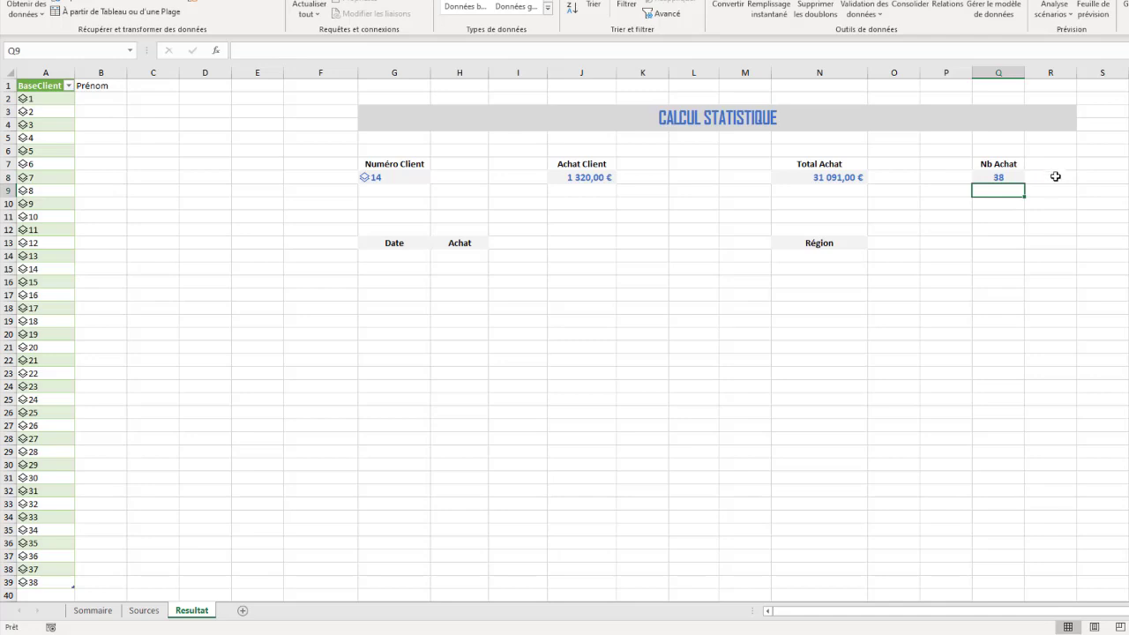
{"action": "left_click", "coordinate": [1001, 176]}
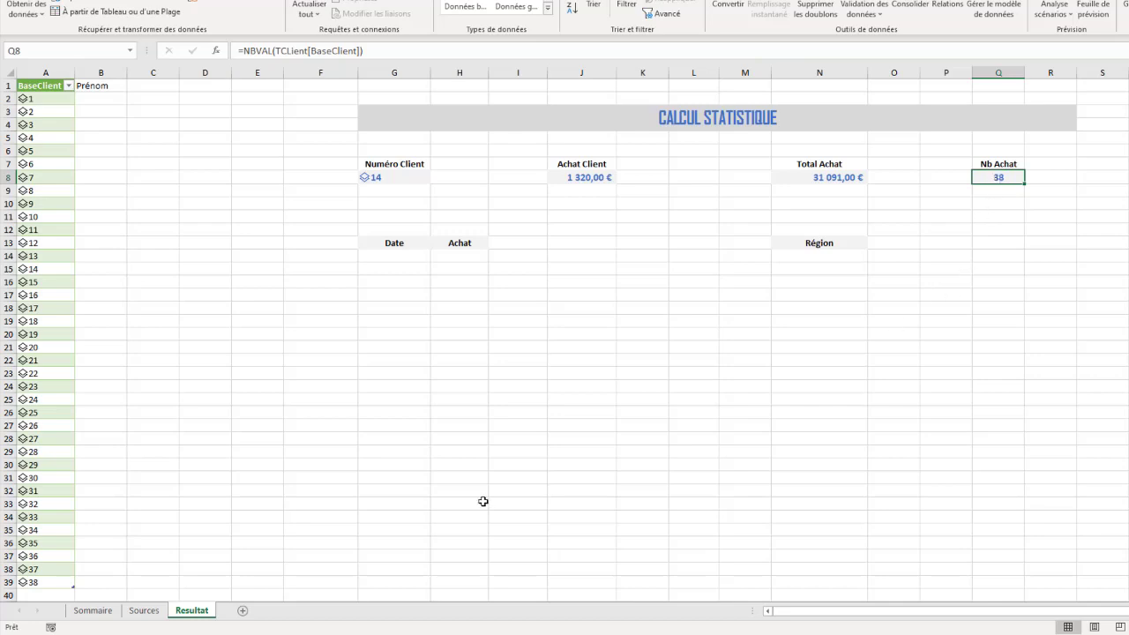
Compare the count of 38 against the Numéro client values on Sources.
{"action": "left_click", "coordinate": [144, 610]}
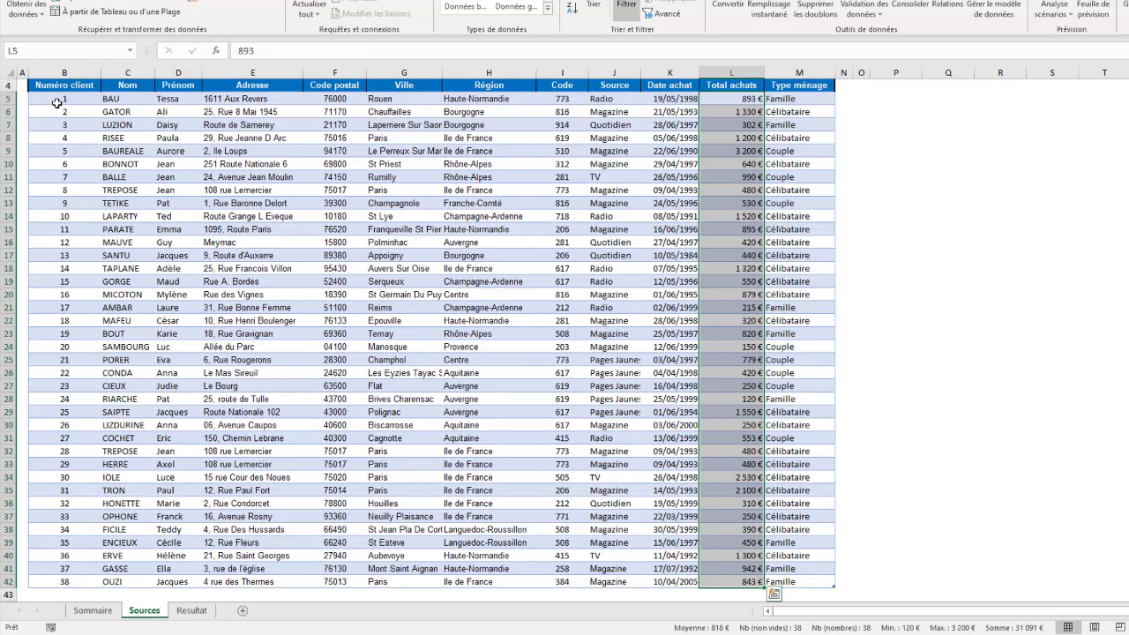
{"action": "left_click_drag", "start_coordinate": [57, 104], "coordinate": [66, 582]}
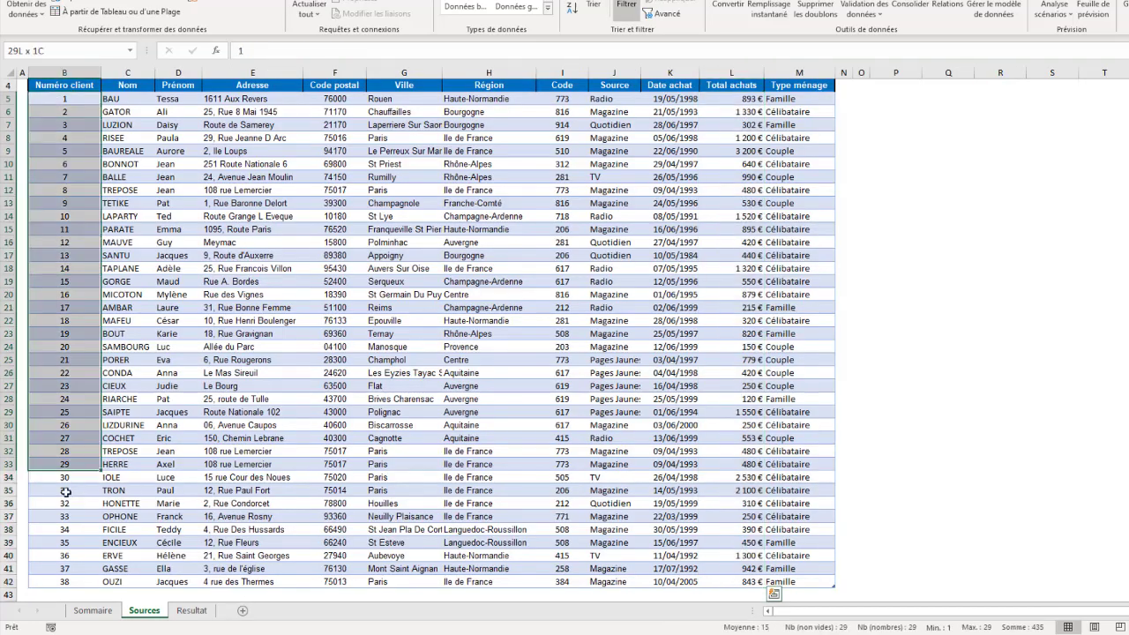
{"action": "left_click", "coordinate": [194, 609]}
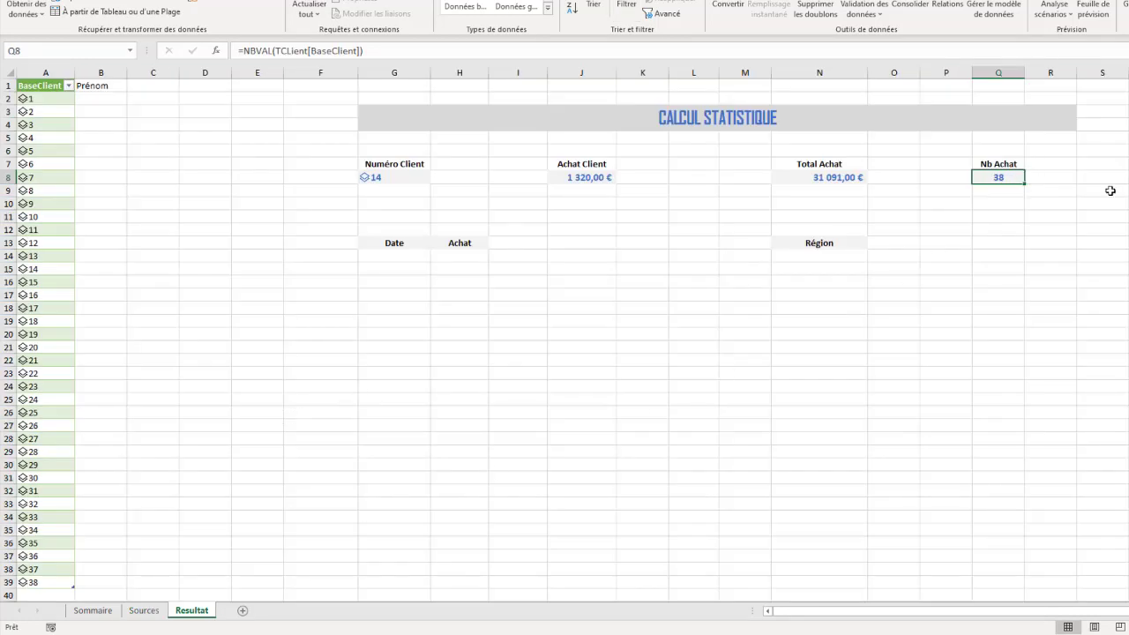
Review the NBVAL count formula in Nb Achat cell Q8.
{"action": "left_click", "coordinate": [1095, 229]}
{"action": "left_click", "coordinate": [1003, 181]}
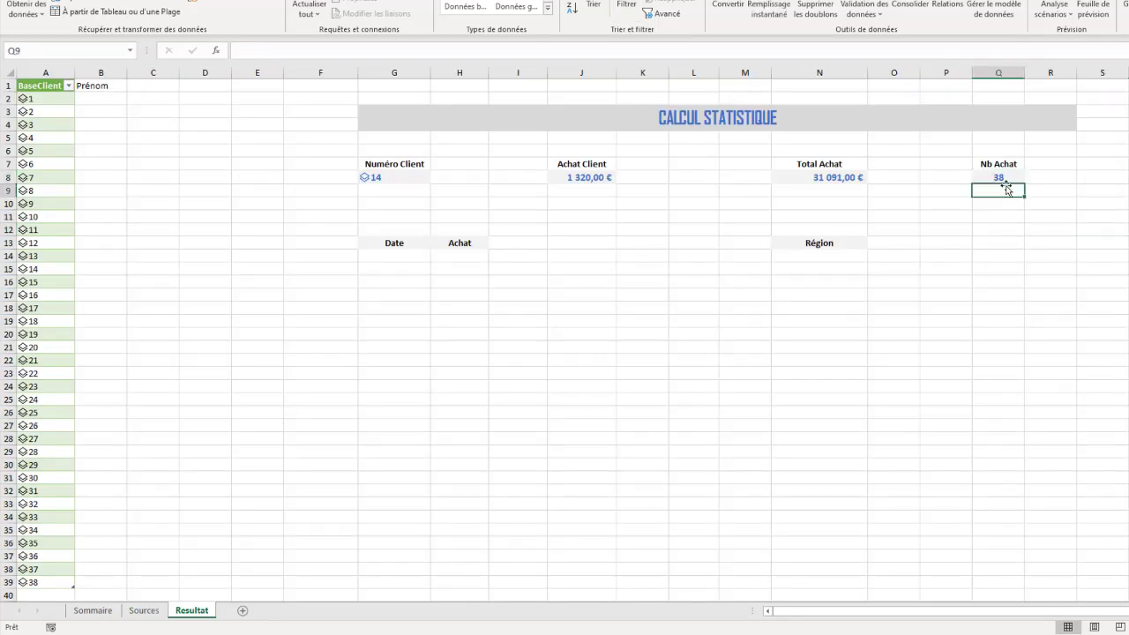
{"action": "left_click", "coordinate": [824, 187]}
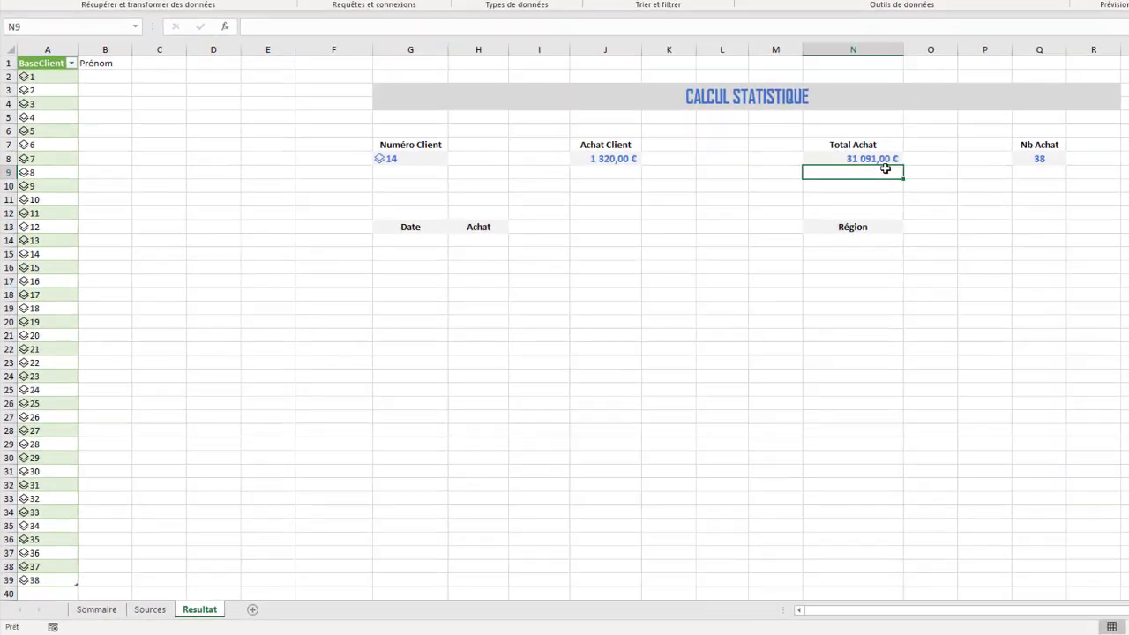
{"action": "left_click", "coordinate": [1076, 146]}
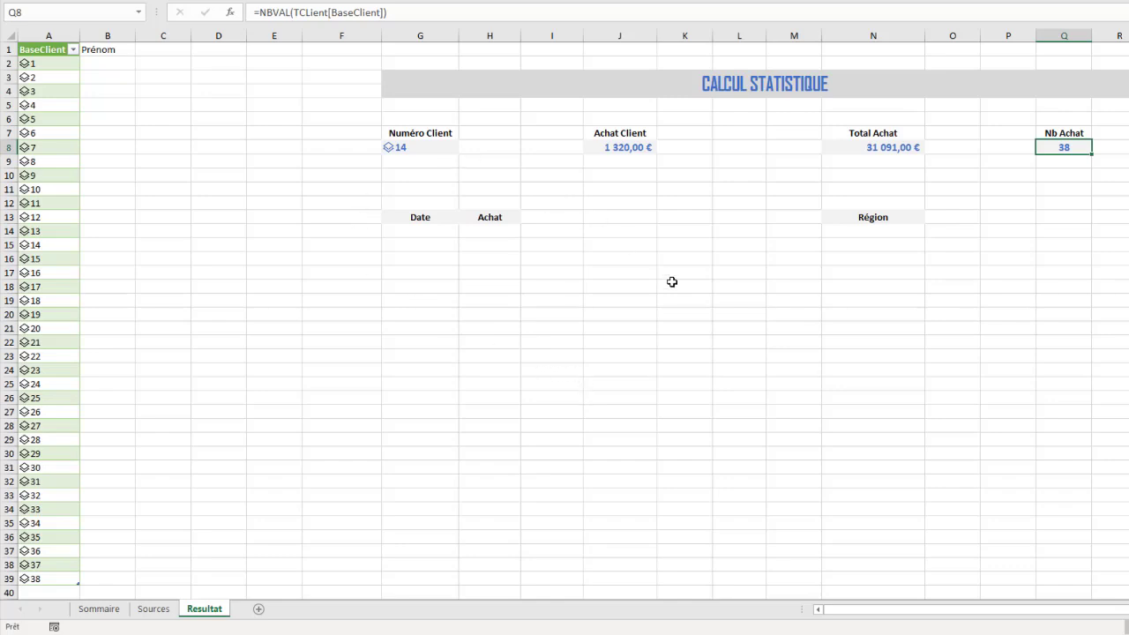
Spill all purchase dates into G14 with =TCLient[BaseClient].[Date achat].
{"action": "left_click", "coordinate": [423, 229]}
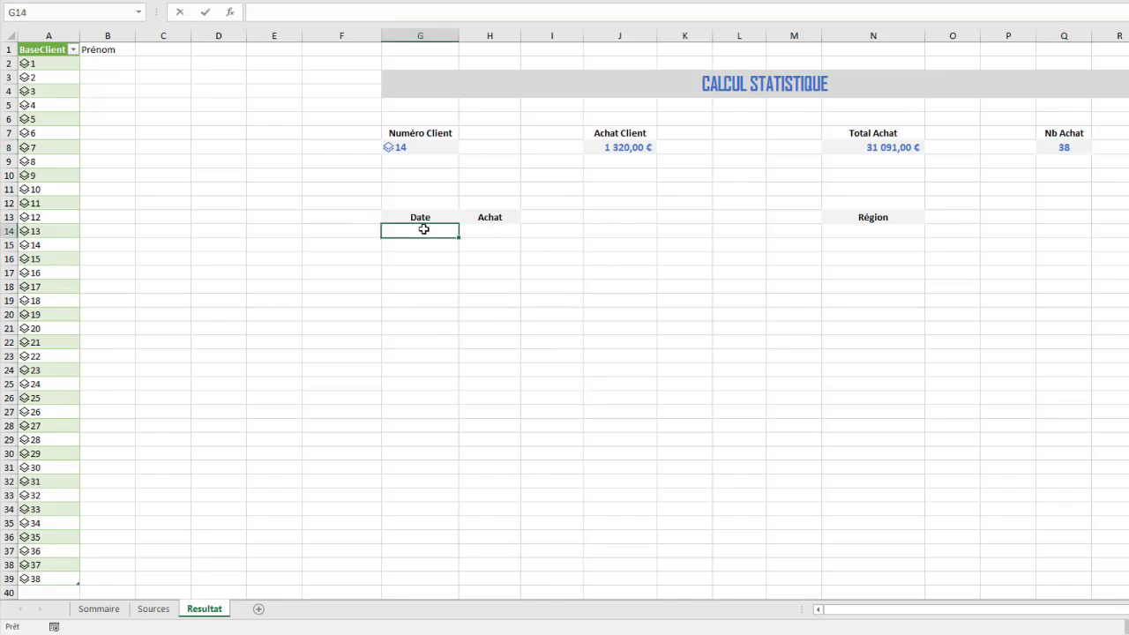
{"action": "type", "text": "="}
{"action": "left_click", "coordinate": [48, 43]}
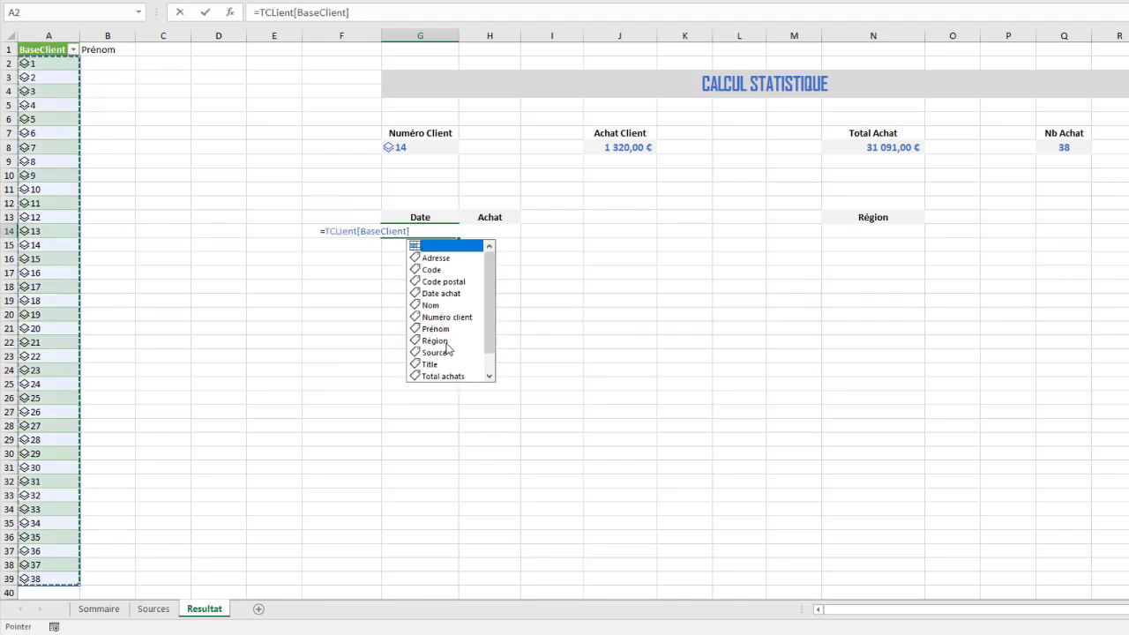
{"action": "double_click", "coordinate": [443, 293]}
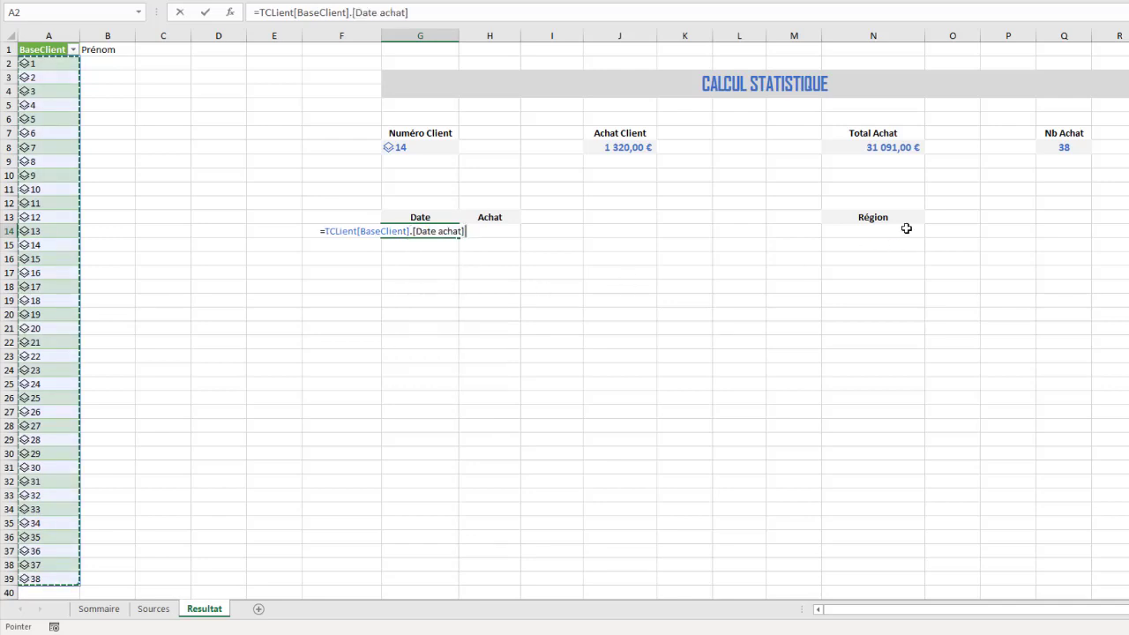
{"action": "key", "text": "Return"}
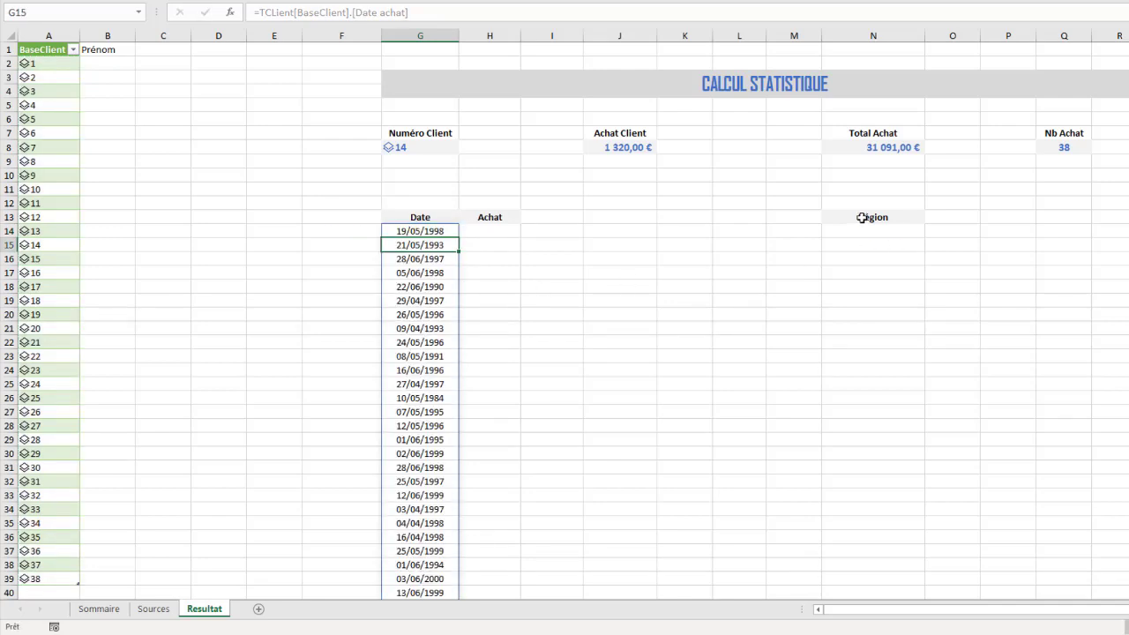
{"action": "left_click", "coordinate": [427, 231]}
{"action": "scroll", "coordinate": [428, 231], "scroll_direction": "down", "scroll_amount": 6}
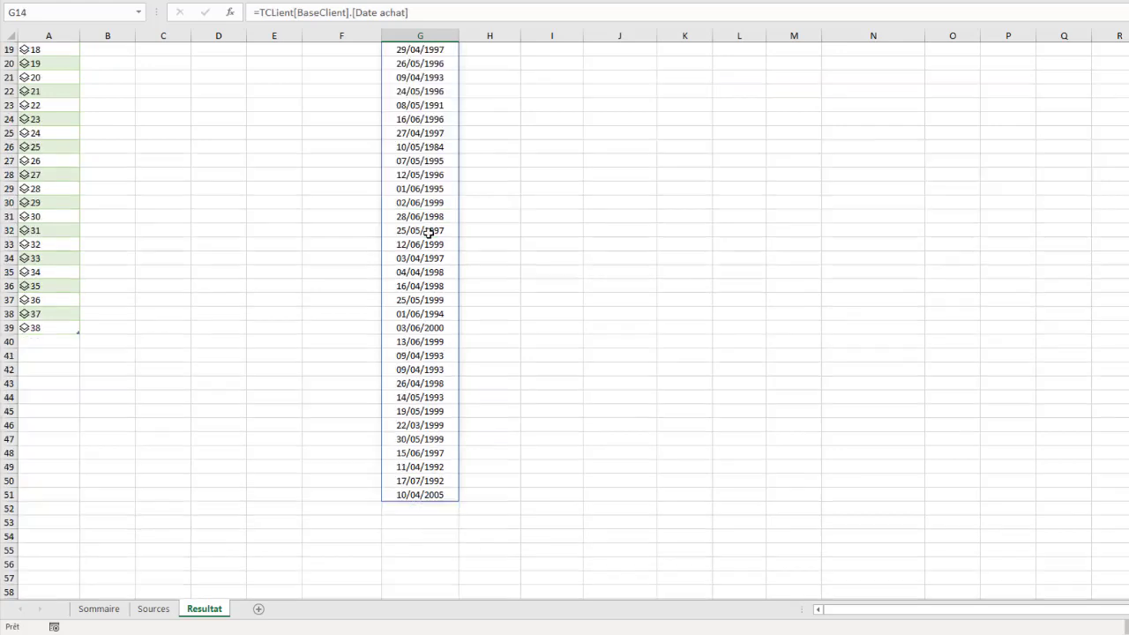
{"action": "scroll", "coordinate": [427, 231], "scroll_direction": "up", "scroll_amount": 6}
{"action": "left_click", "coordinate": [505, 233]}
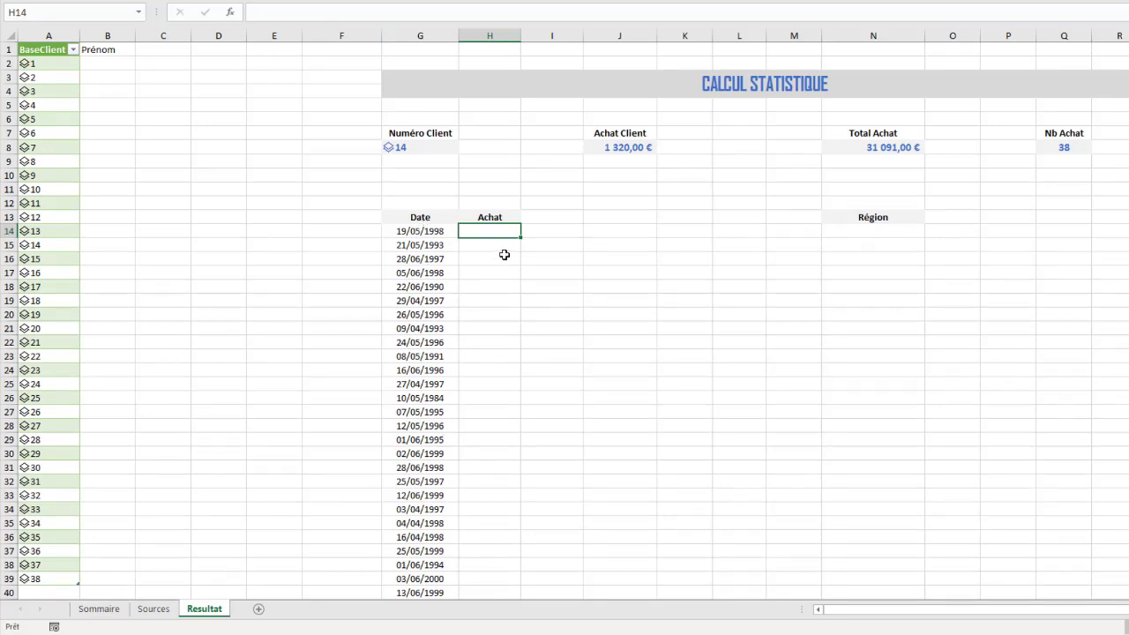
{"action": "type", "text": "="}
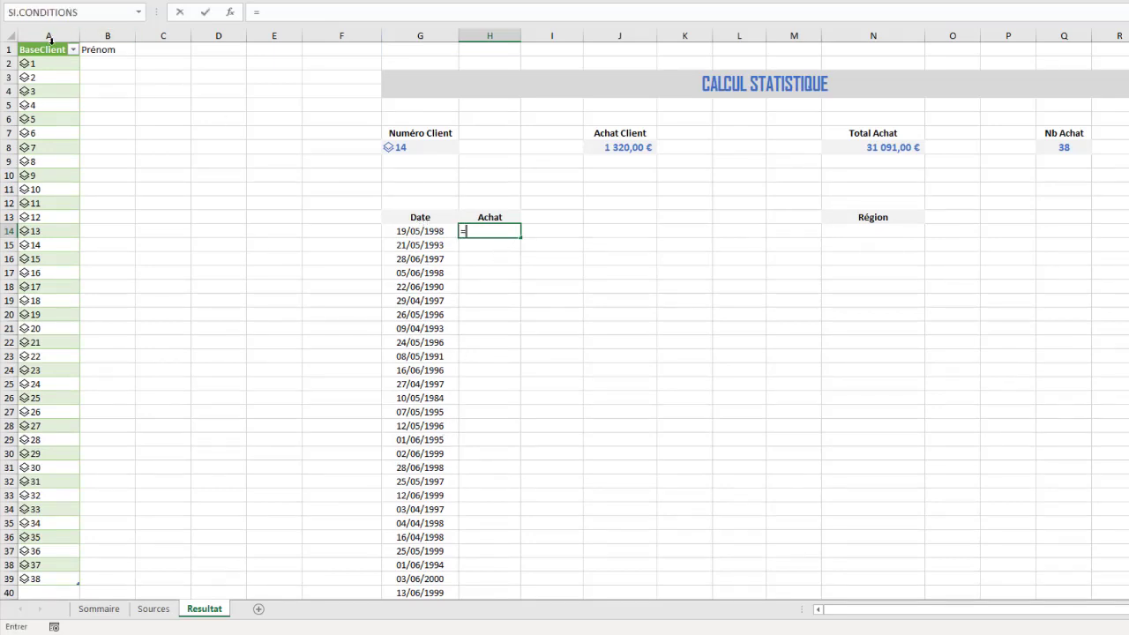
{"action": "left_click", "coordinate": [50, 39]}
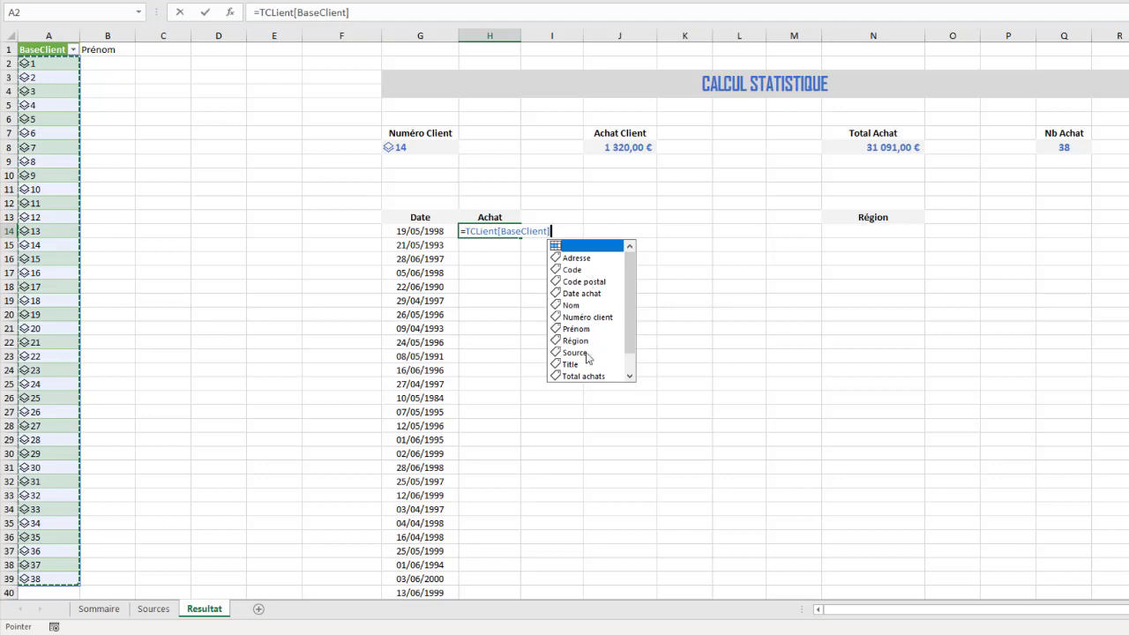
{"action": "double_click", "coordinate": [584, 376]}
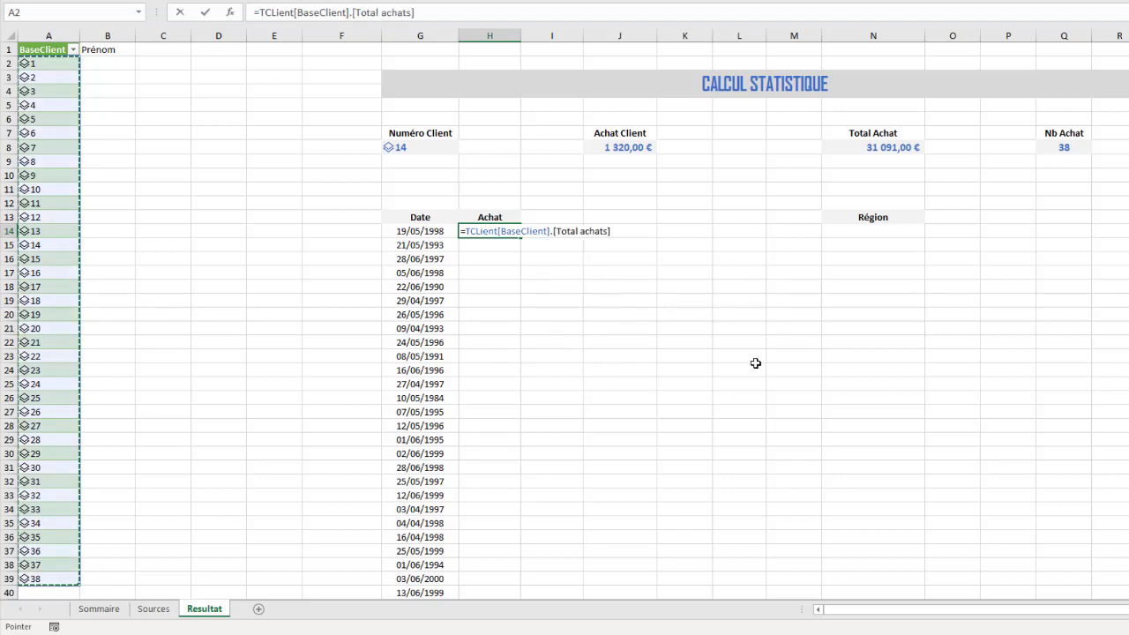
{"action": "key", "text": "Return"}
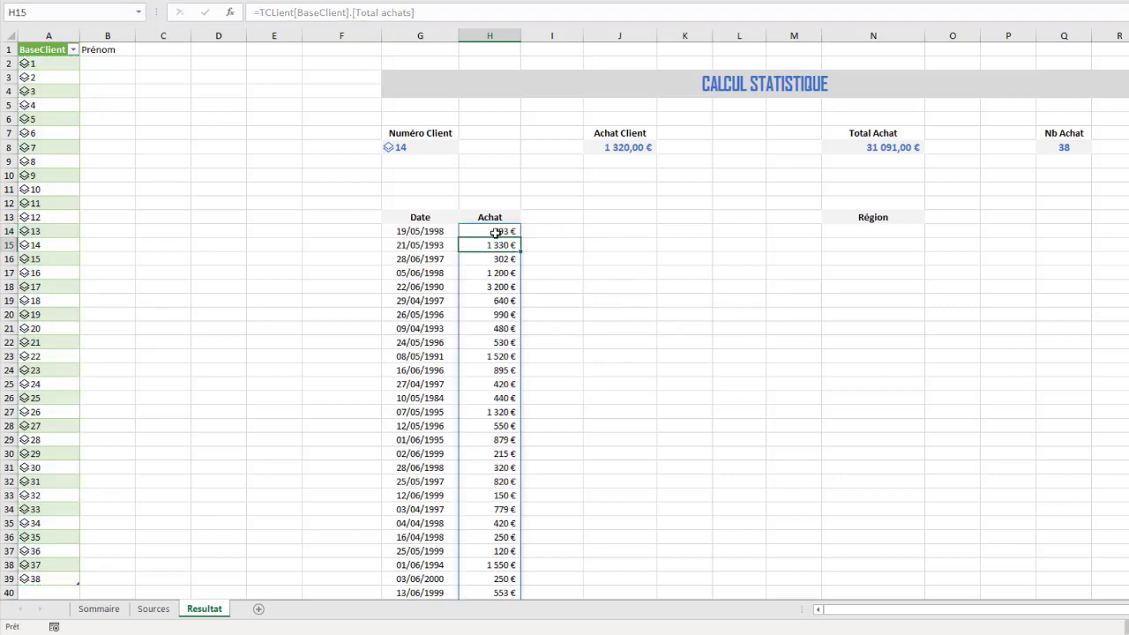
{"action": "left_click_drag", "start_coordinate": [496, 231], "coordinate": [479, 537]}
{"action": "scroll", "coordinate": [614, 420], "scroll_direction": "down", "scroll_amount": 6}
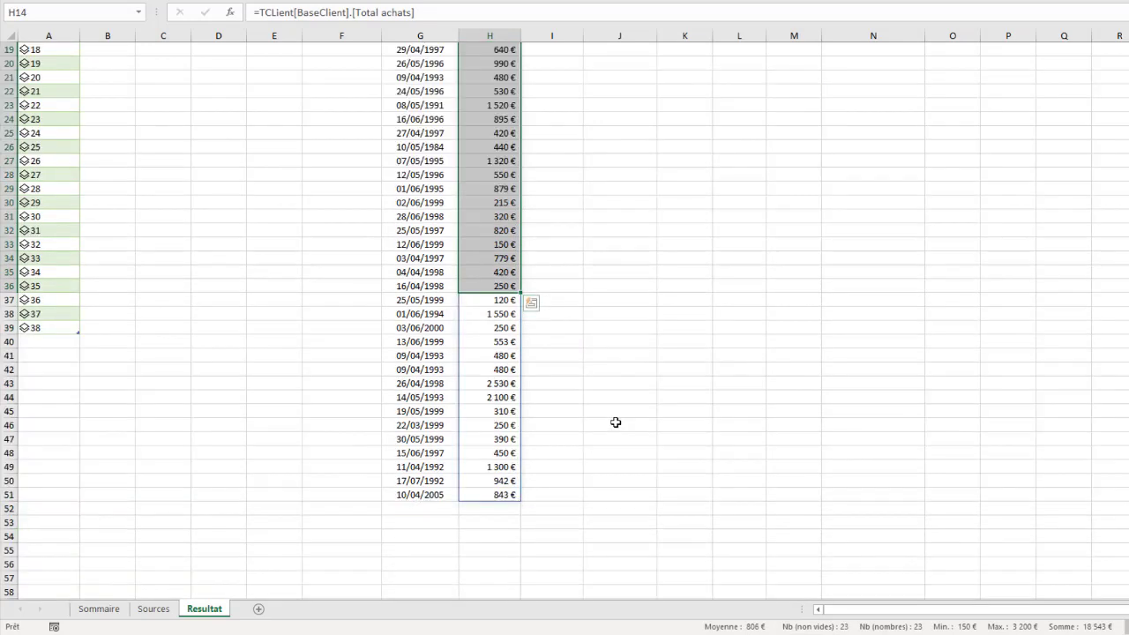
{"action": "scroll", "coordinate": [615, 421], "scroll_direction": "up", "scroll_amount": 6}
{"action": "left_click", "coordinate": [500, 233]}
{"action": "left_click", "coordinate": [434, 231]}
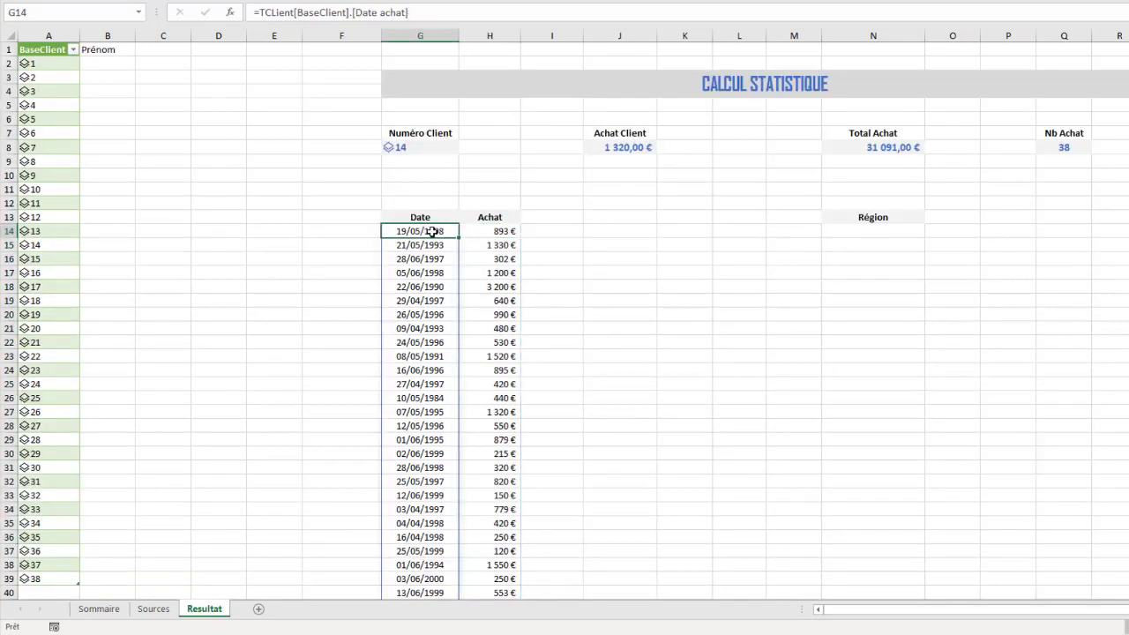
{"action": "left_click", "coordinate": [473, 231]}
{"action": "left_click", "coordinate": [438, 230]}
{"action": "left_click", "coordinate": [482, 231]}
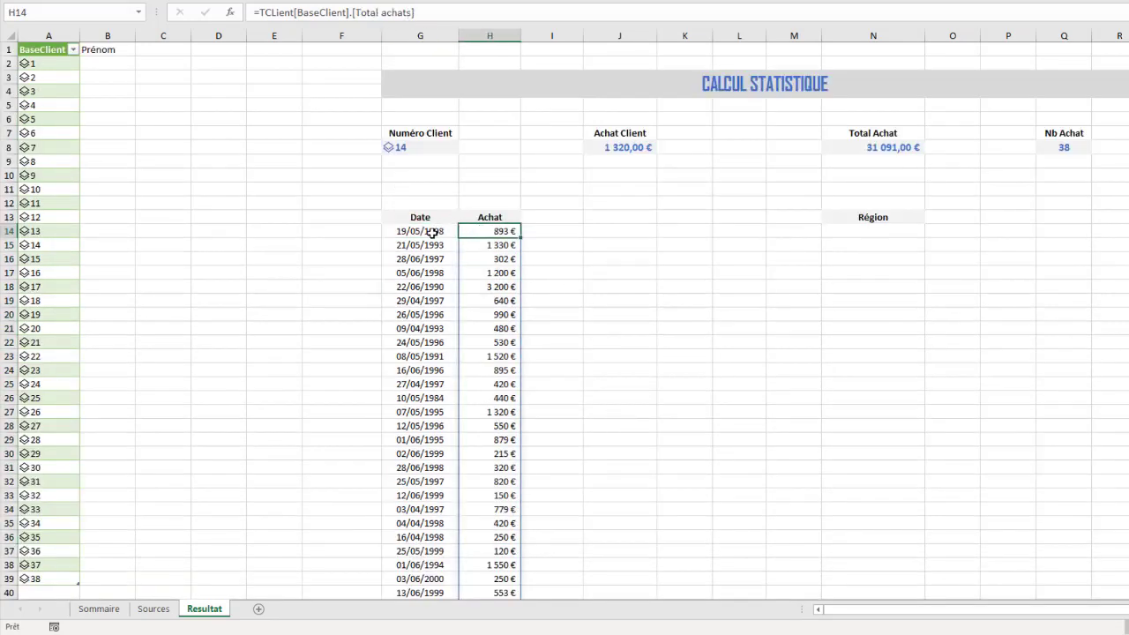
{"action": "left_click", "coordinate": [433, 232]}
{"action": "left_click", "coordinate": [426, 245]}
{"action": "left_click", "coordinate": [426, 272]}
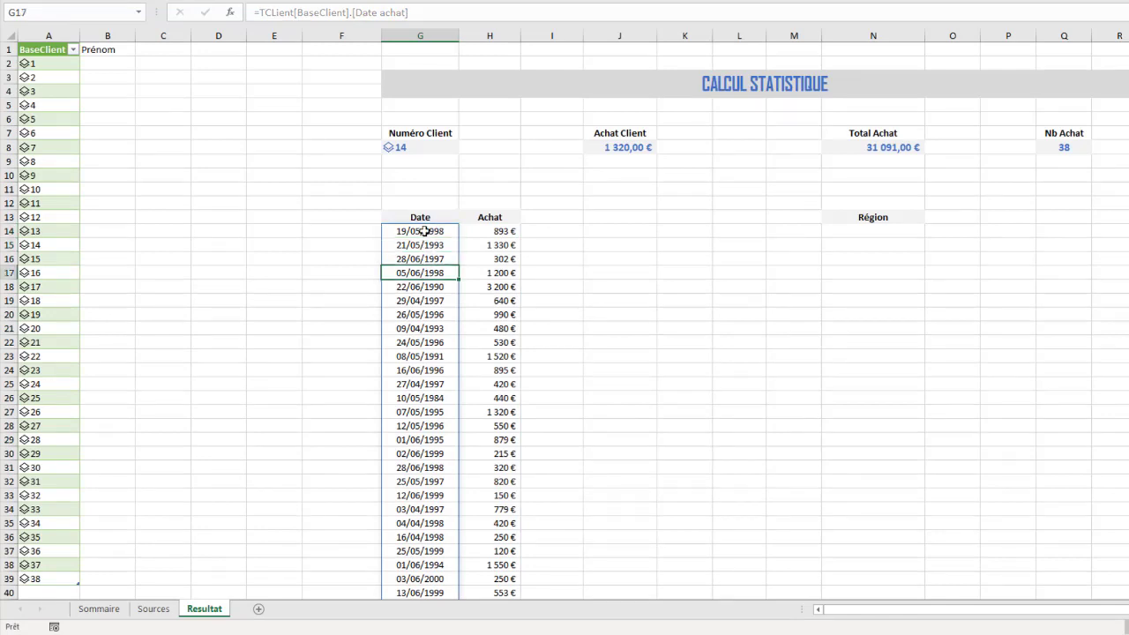
{"action": "left_click", "coordinate": [424, 231]}
{"action": "left_click", "coordinate": [502, 231]}
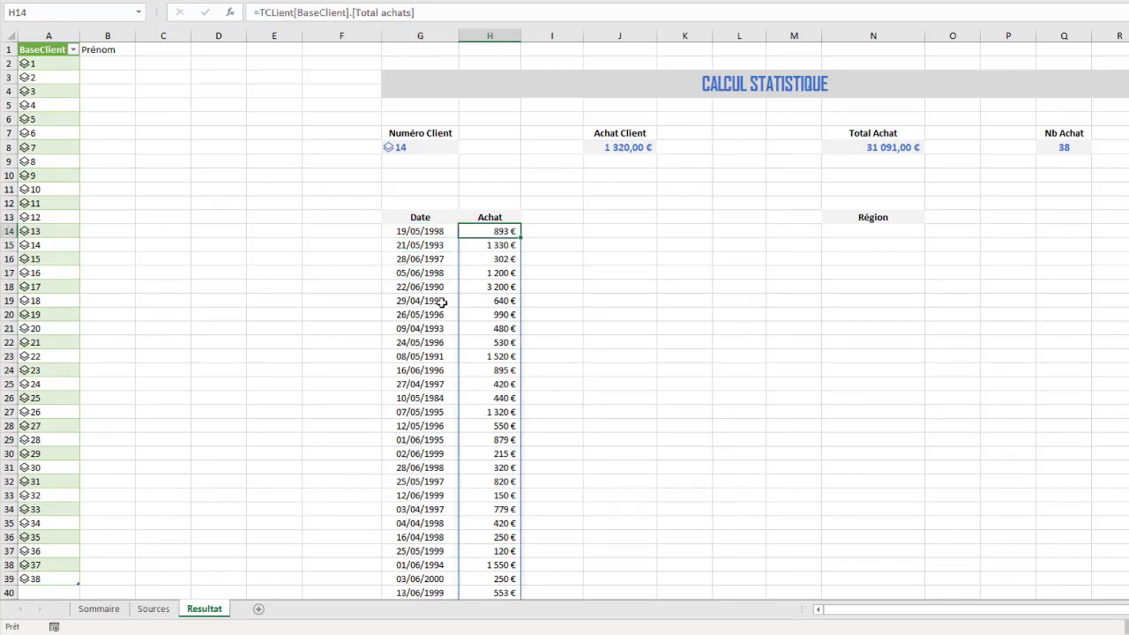
{"action": "left_click", "coordinate": [842, 231]}
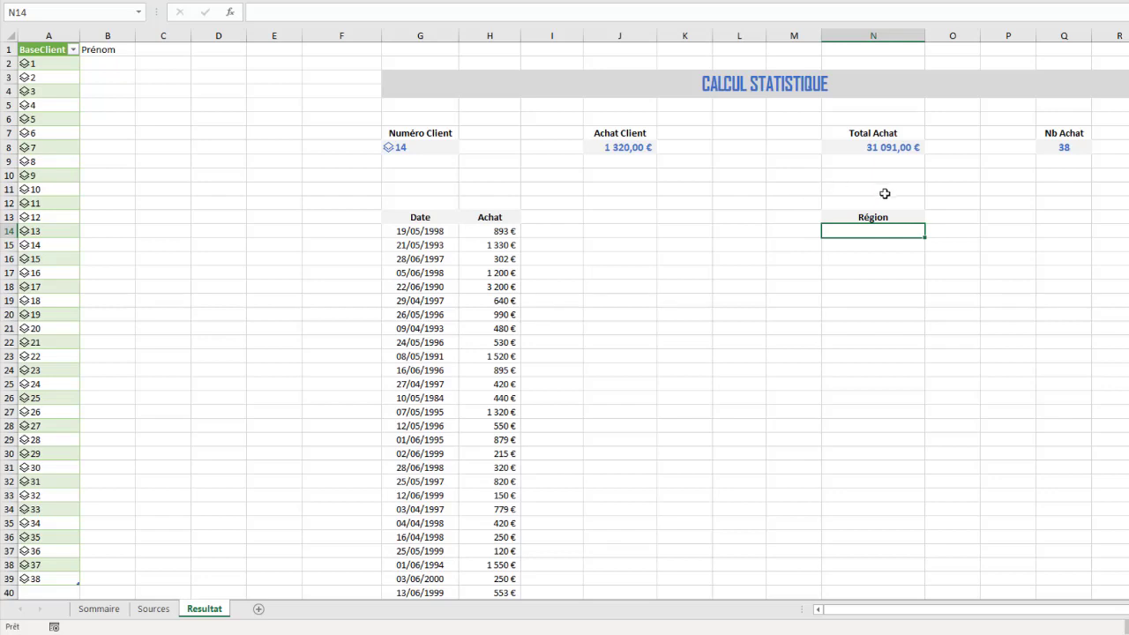
Enter a centred, bold 'Liste des' label in N12 above Région.
{"action": "left_click", "coordinate": [886, 199]}
{"action": "type", "text": "Lis"}
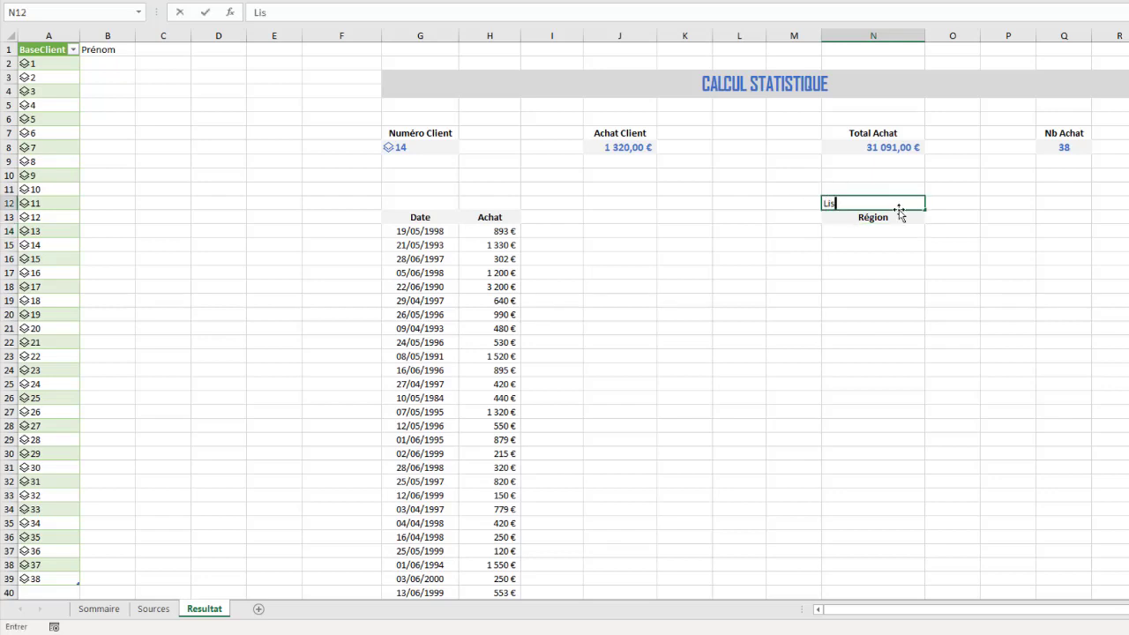
{"action": "type", "text": "te des"}
{"action": "key", "text": "Return"}
{"action": "left_click", "coordinate": [895, 199]}
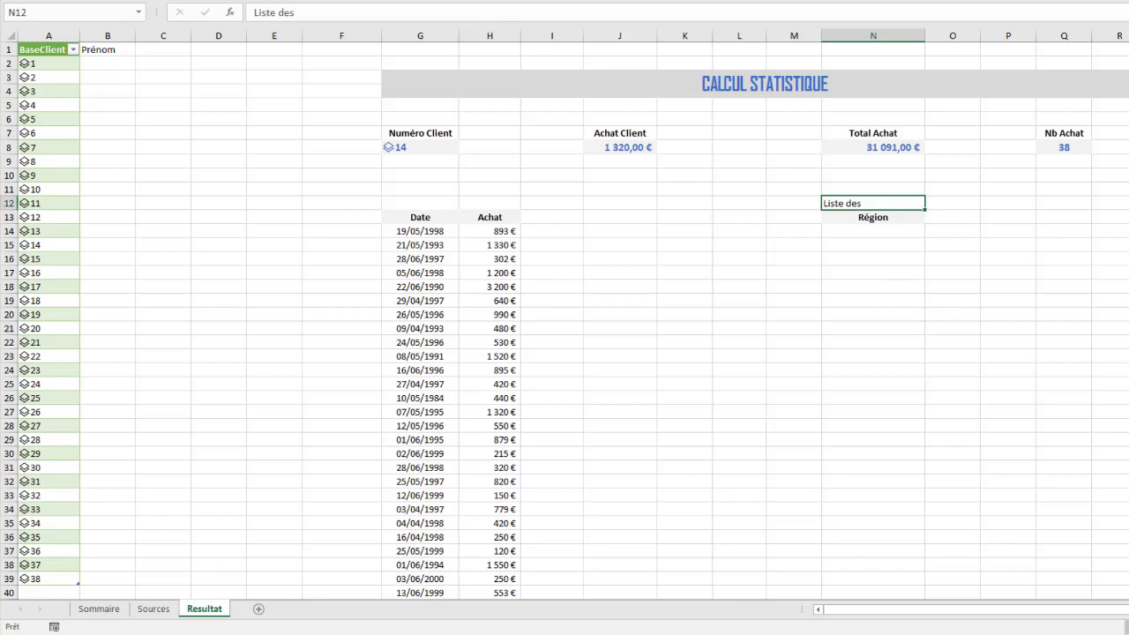
{"action": "key", "text": "alt+h"}
{"action": "key", "text": "a"}
{"action": "key", "text": "c"}
{"action": "key", "text": "ctrl+g"}
Spill the 11 distinct regions into N14 with =UNIQUE(TCLient[BaseClient].Région).
{"action": "left_click", "coordinate": [867, 229]}
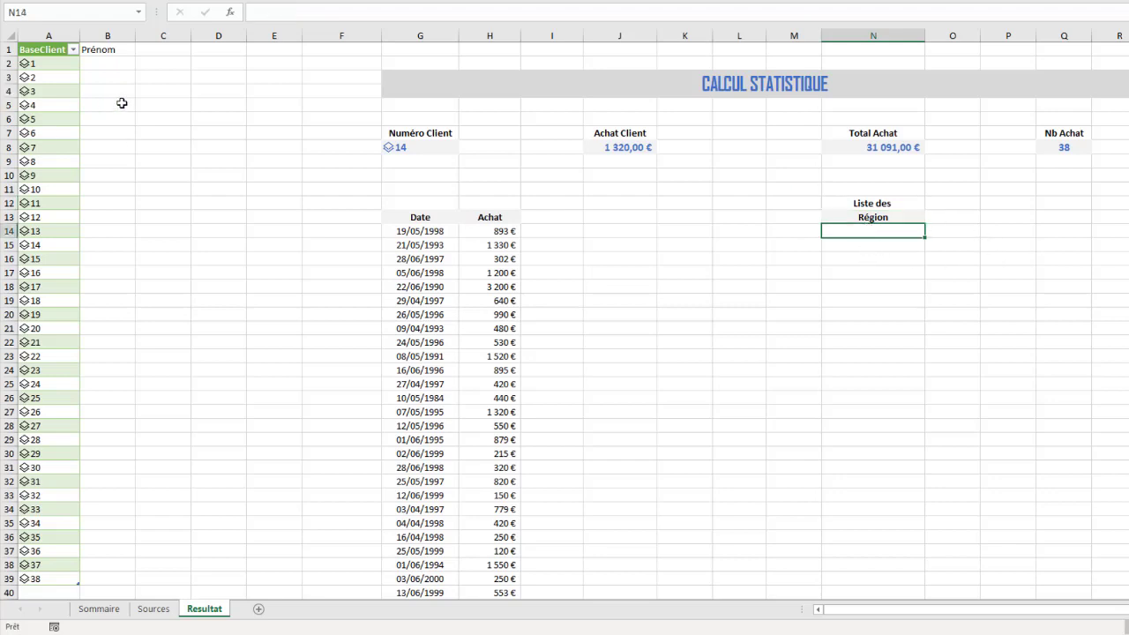
{"action": "type", "text": "="}
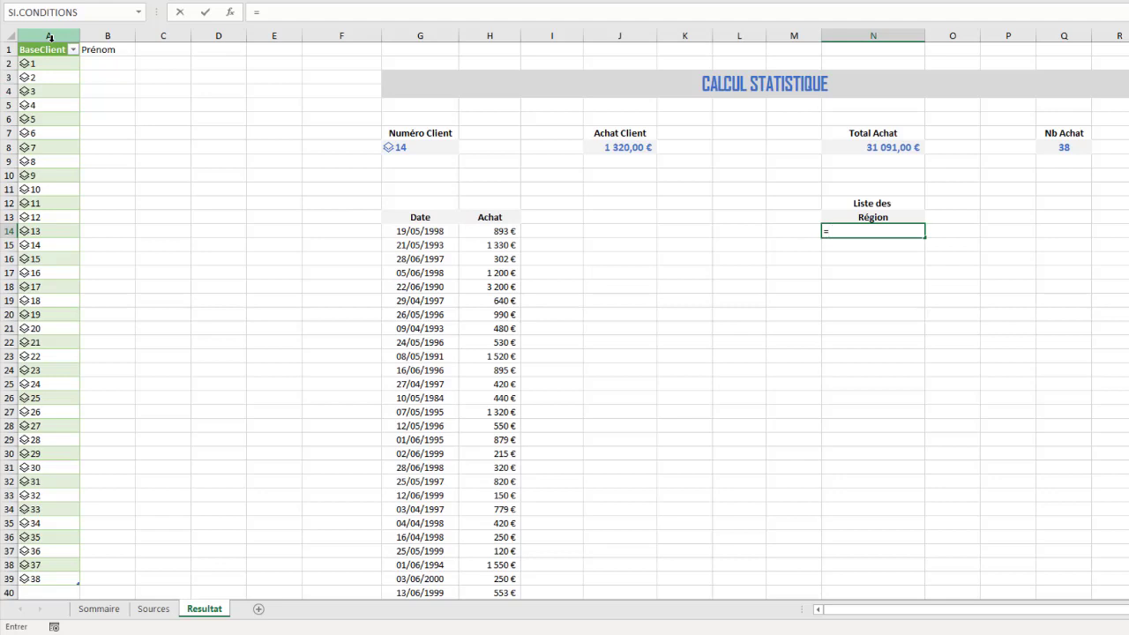
{"action": "left_click", "coordinate": [50, 43]}
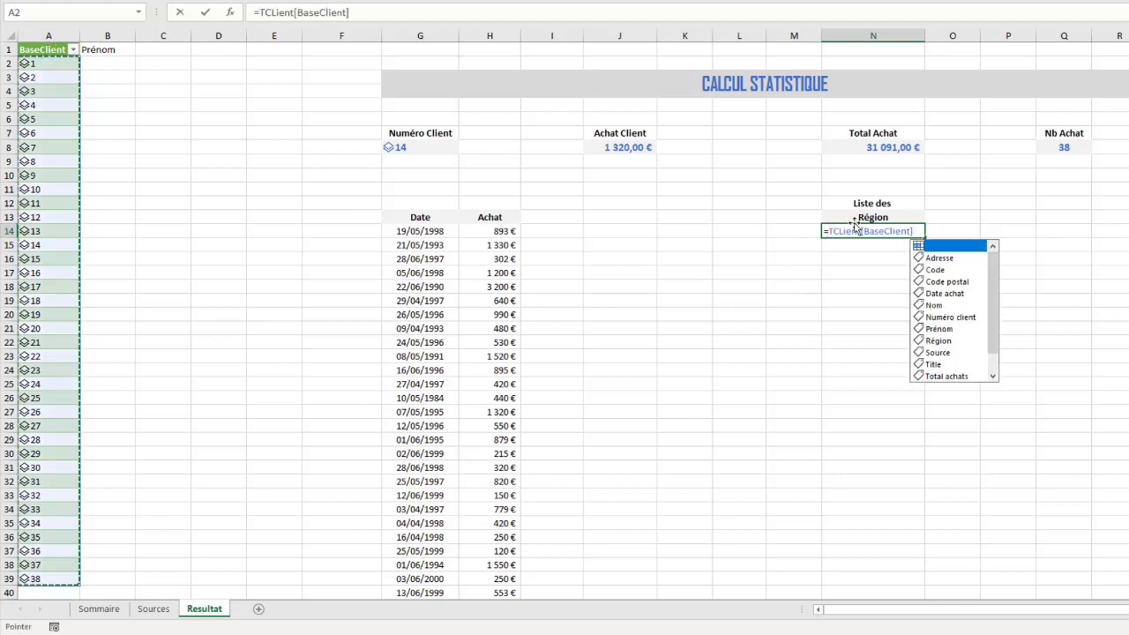
{"action": "double_click", "coordinate": [941, 342]}
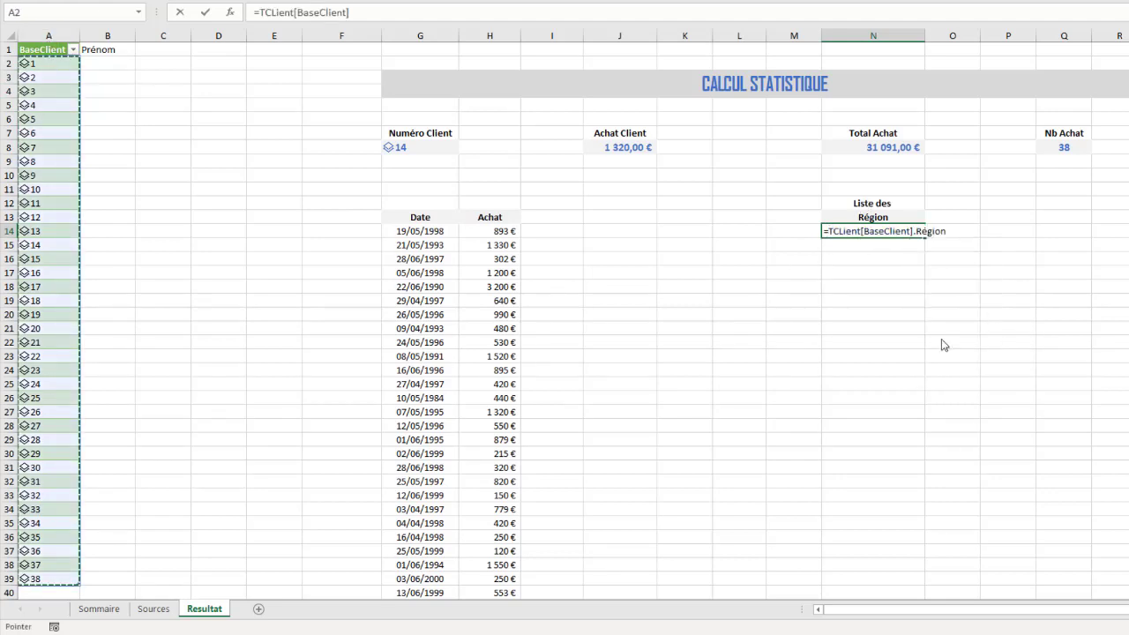
{"action": "left_click", "coordinate": [827, 231]}
{"action": "type", "text": "U"}
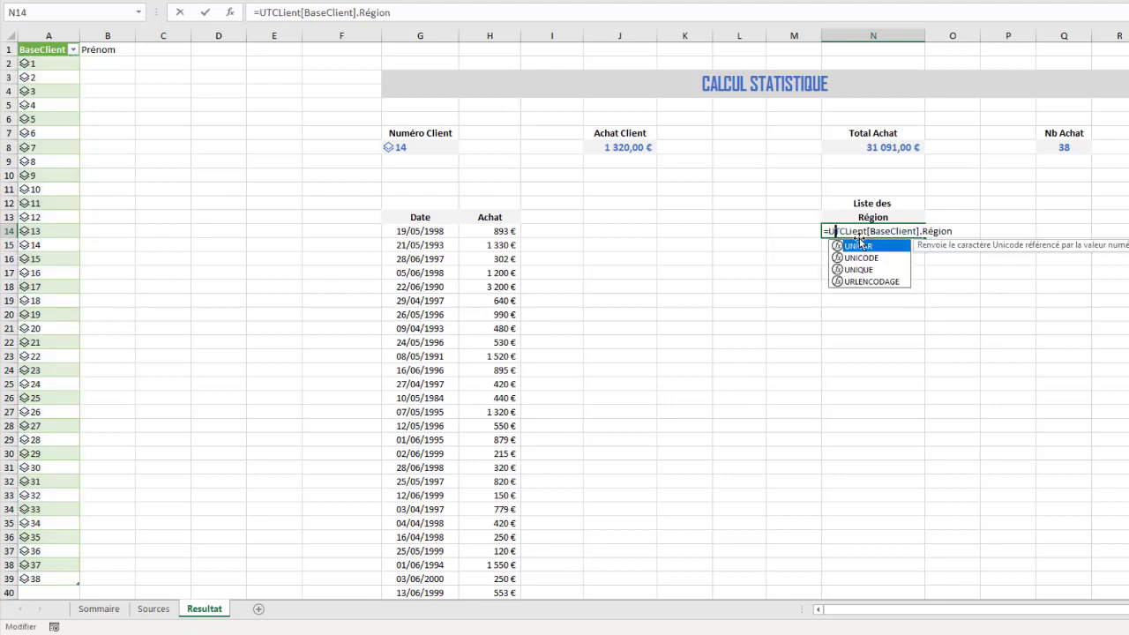
{"action": "type", "text": "NIQ"}
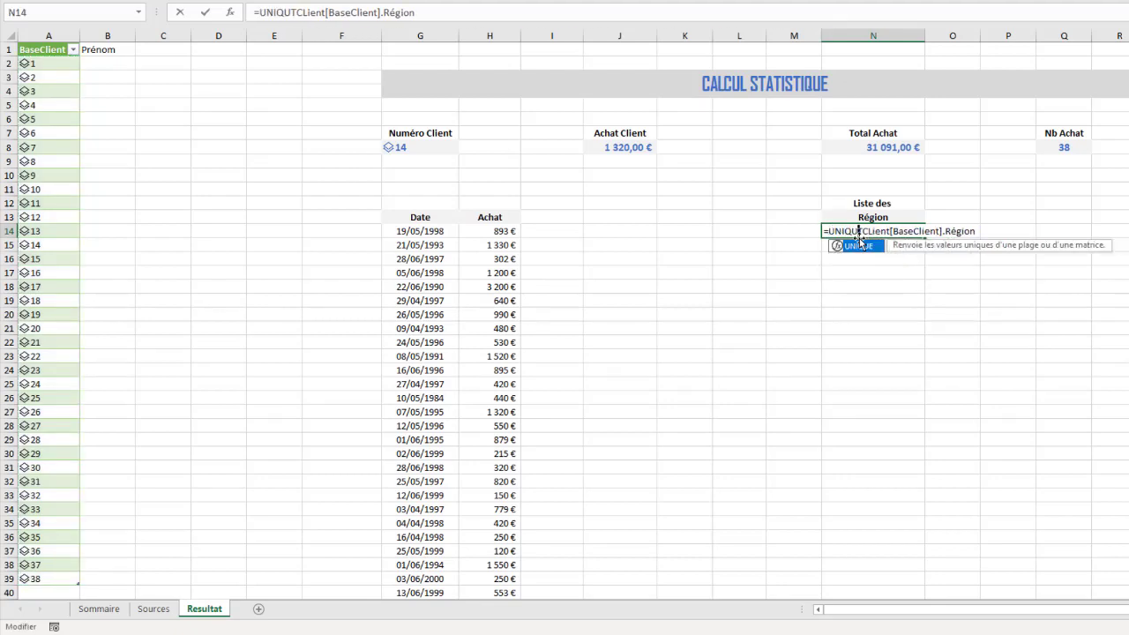
{"action": "type", "text": "U"}
{"action": "key", "text": "Tab"}
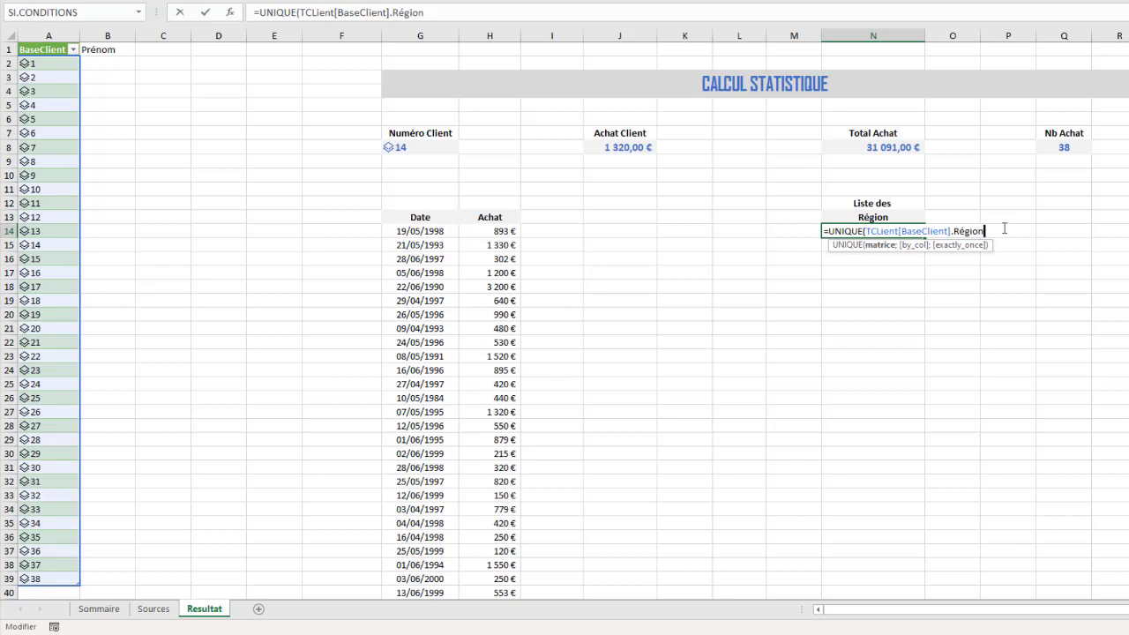
{"action": "type", "text": ")"}
{"action": "key", "text": "Return"}
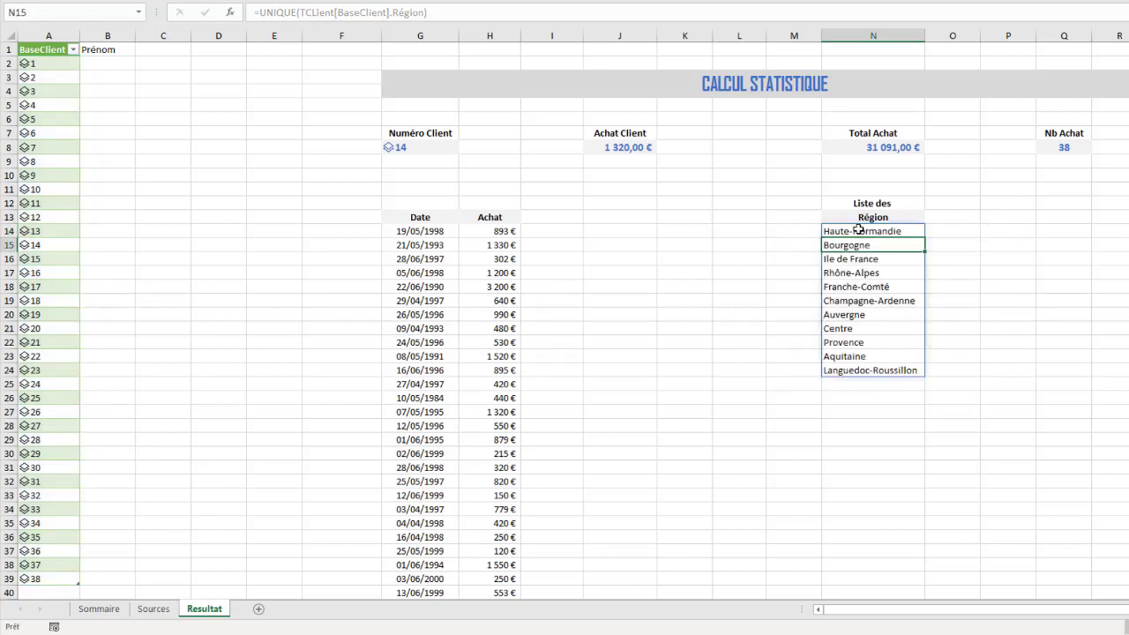
{"action": "left_click_drag", "start_coordinate": [858, 230], "coordinate": [856, 369]}
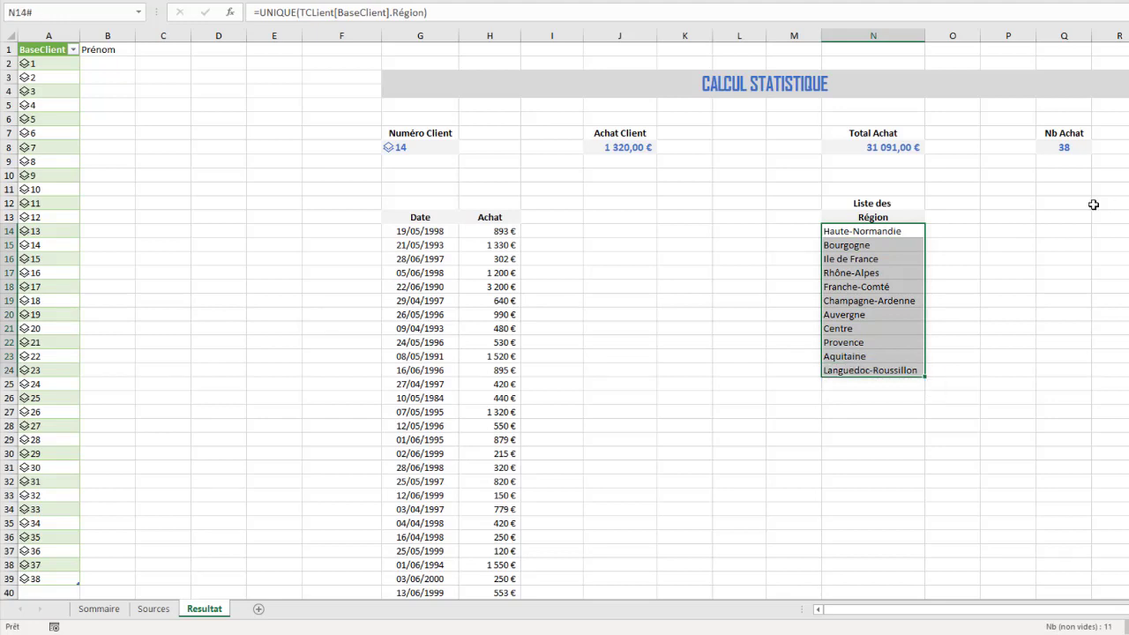
{"action": "left_click", "coordinate": [730, 230]}
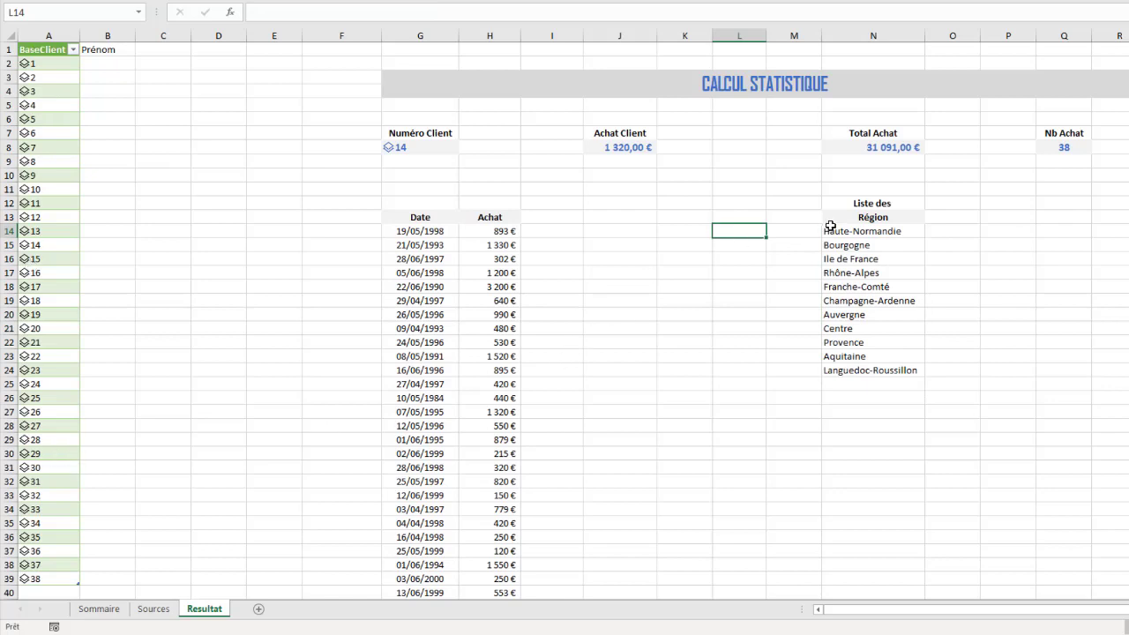
{"action": "left_click_drag", "start_coordinate": [849, 231], "coordinate": [856, 369]}
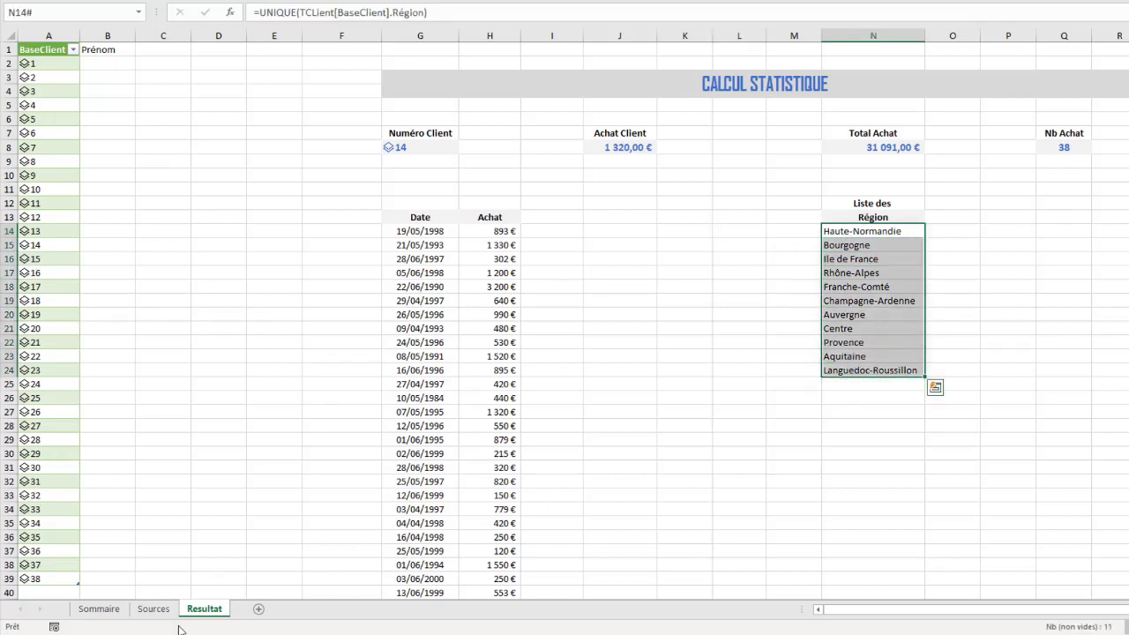
{"action": "left_click", "coordinate": [153, 608]}
{"action": "left_click", "coordinate": [633, 205]}
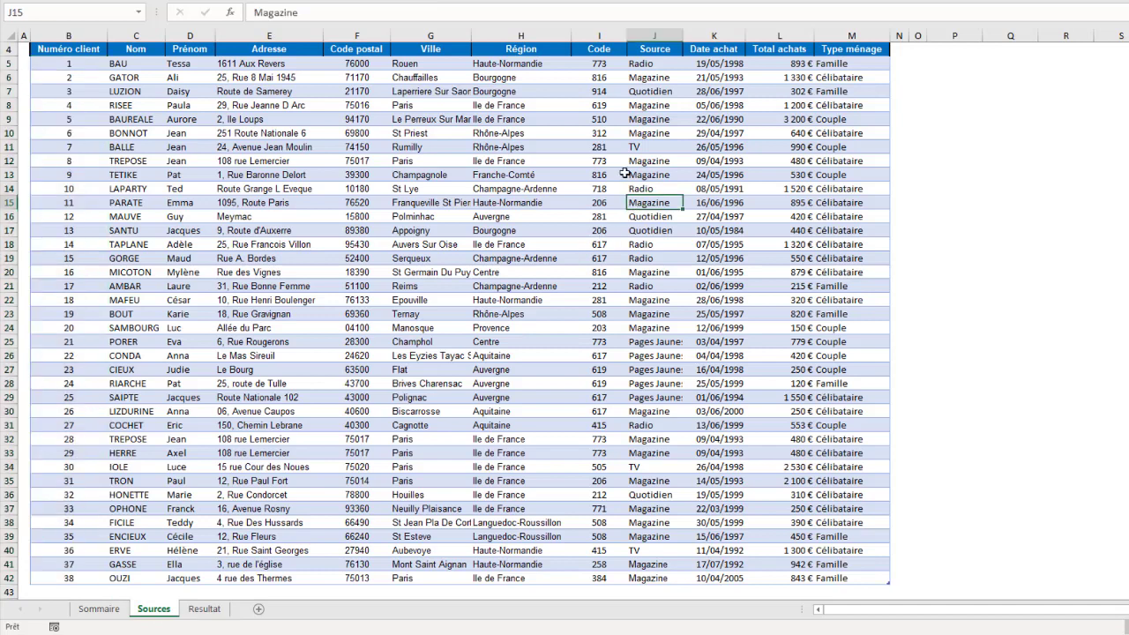
{"action": "left_click", "coordinate": [484, 173]}
{"action": "left_click", "coordinate": [495, 105]}
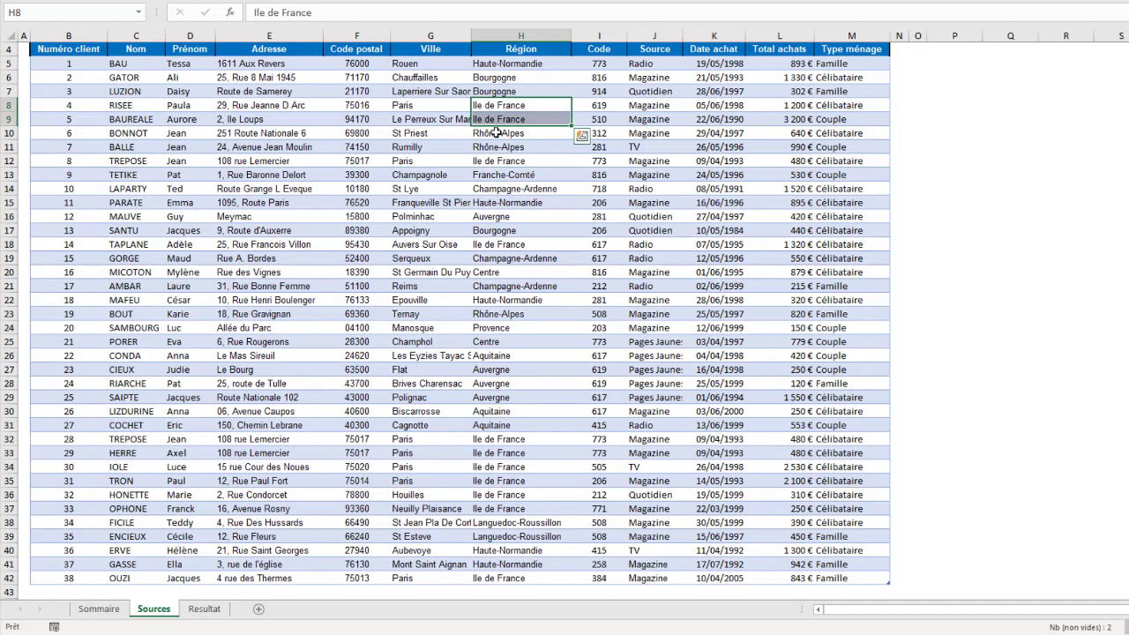
{"action": "left_click", "coordinate": [498, 146]}
{"action": "left_click", "coordinate": [458, 341]}
{"action": "left_click", "coordinate": [497, 455]}
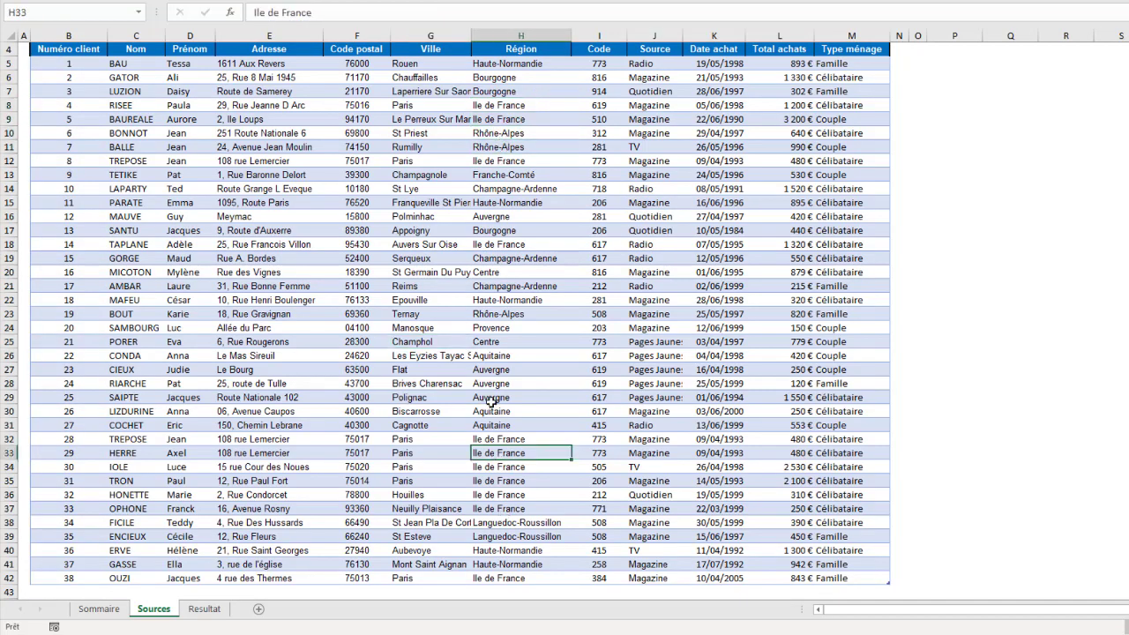
{"action": "left_click", "coordinate": [491, 398]}
{"action": "left_click", "coordinate": [492, 369]}
{"action": "left_click", "coordinate": [219, 591]}
{"action": "left_click", "coordinate": [204, 608]}
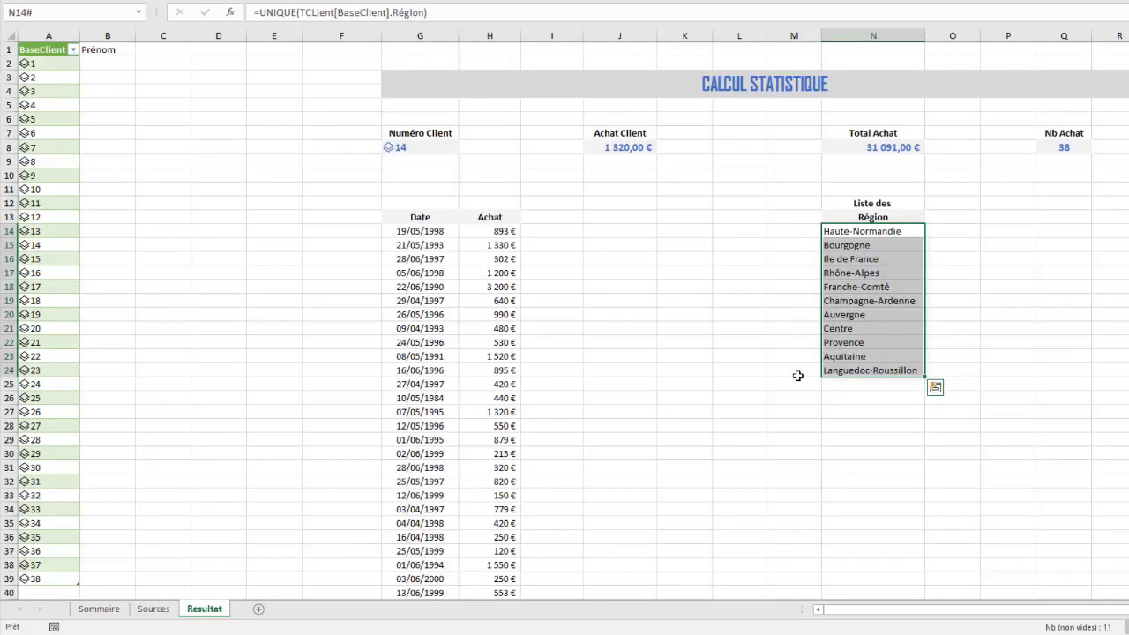
Deselect the region list and glance at client 7's record card.
{"action": "left_click", "coordinate": [1080, 284]}
{"action": "left_click", "coordinate": [1063, 231]}
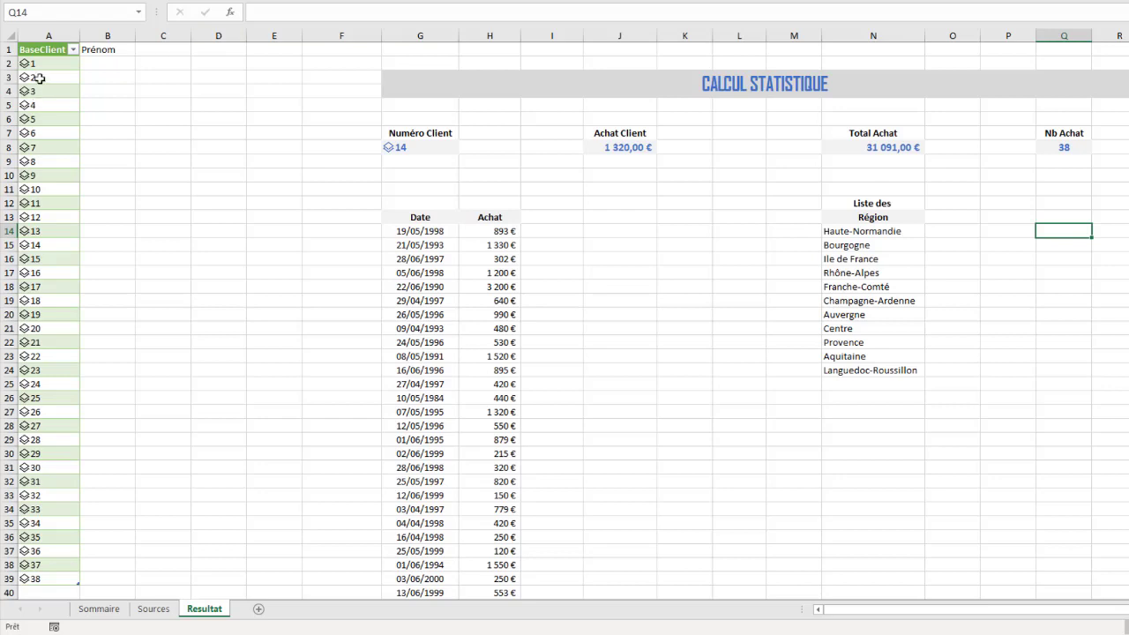
{"action": "left_click", "coordinate": [24, 148]}
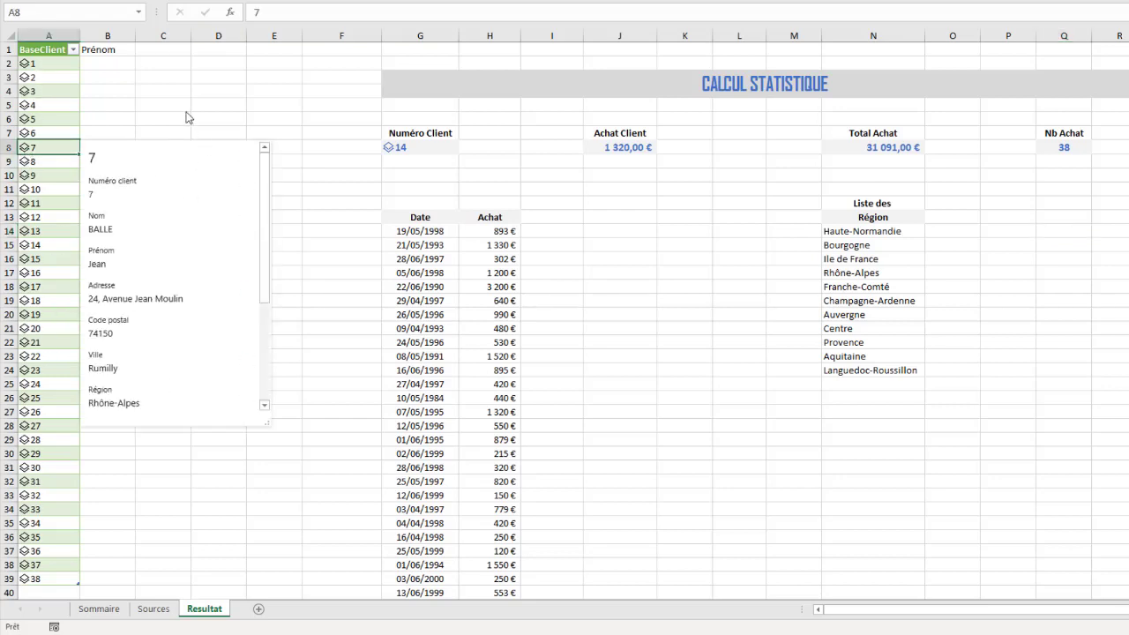
{"action": "key", "text": "Escape"}
Clear the Prénom label from B1, then go to the Sommaire sheet.
{"action": "left_click", "coordinate": [112, 55]}
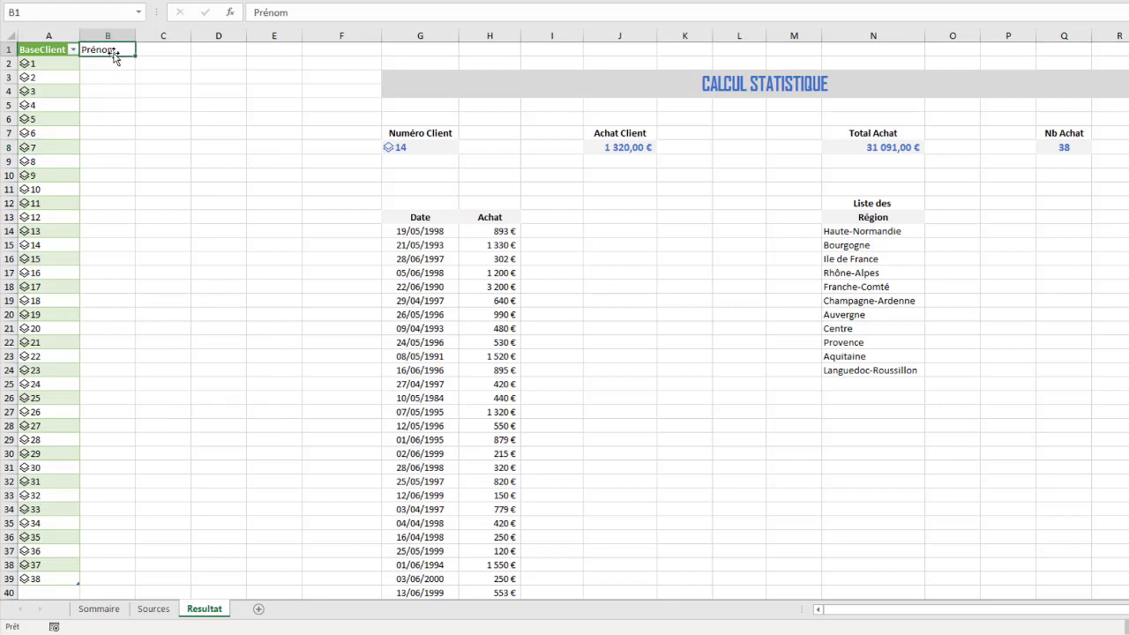
{"action": "key", "text": "Delete"}
{"action": "left_click", "coordinate": [144, 160]}
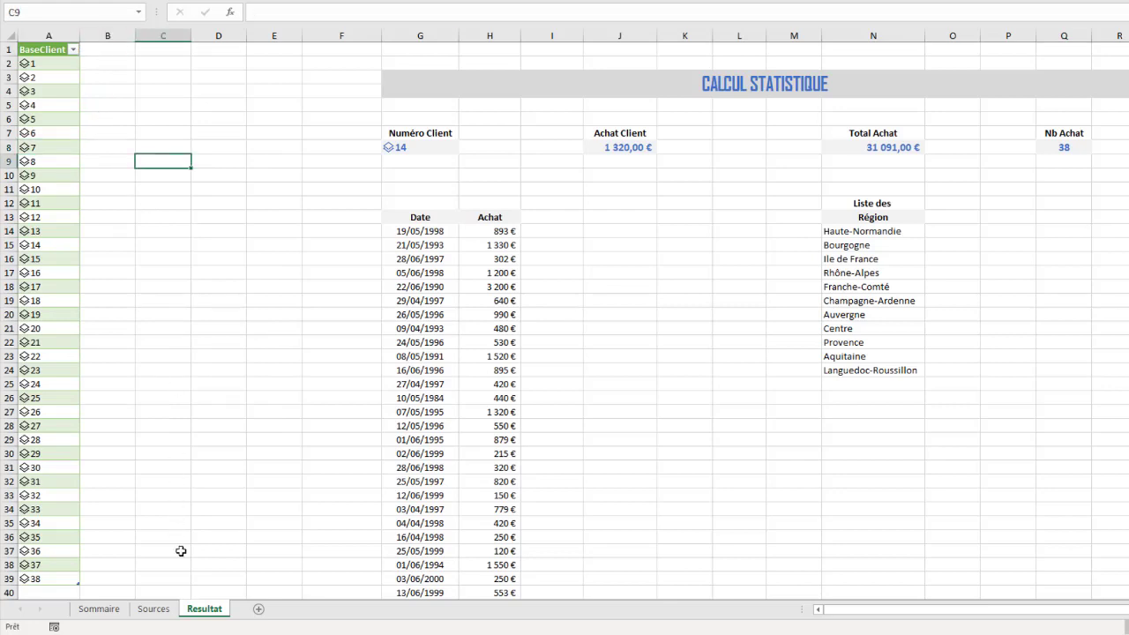
{"action": "left_click", "coordinate": [91, 609]}
{"action": "left_click", "coordinate": [349, 320]}
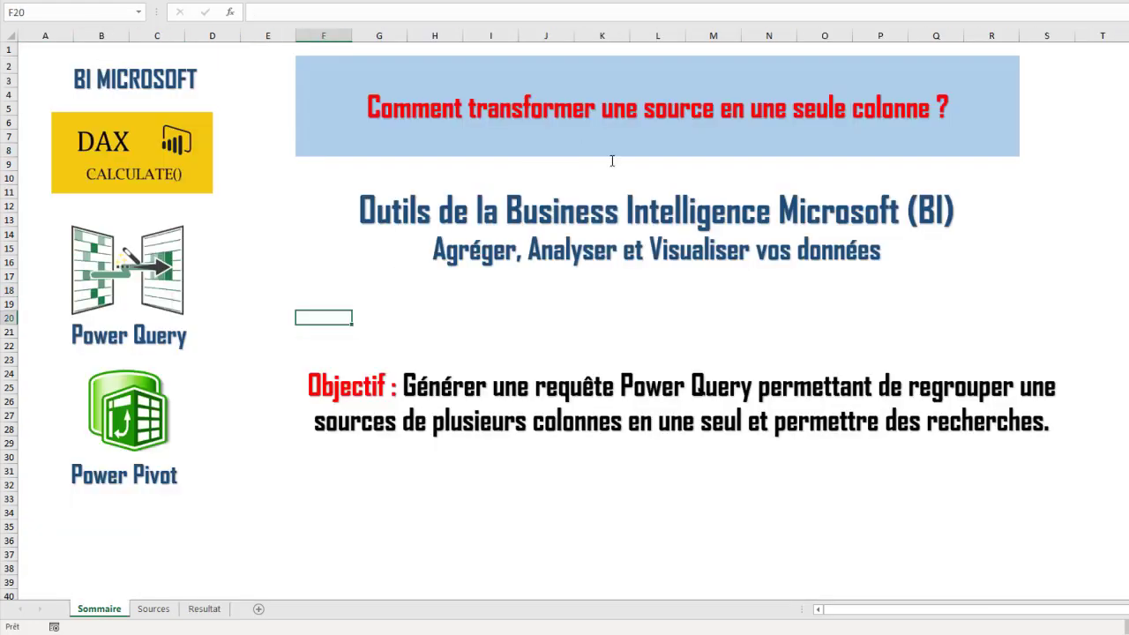